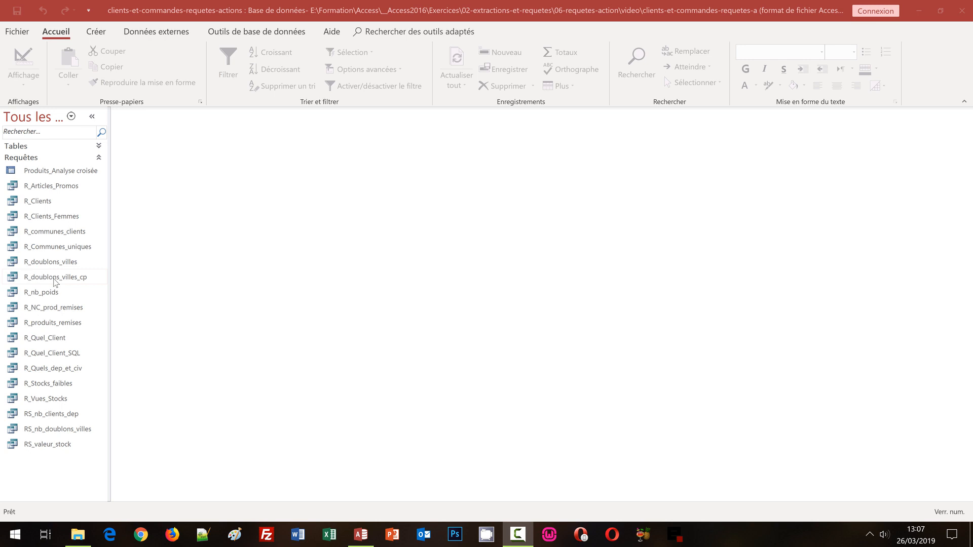
Open the R_doublons_villes_cp query to review its duplicate communes, and close it.
{"action": "left_click", "coordinate": [55, 280]}
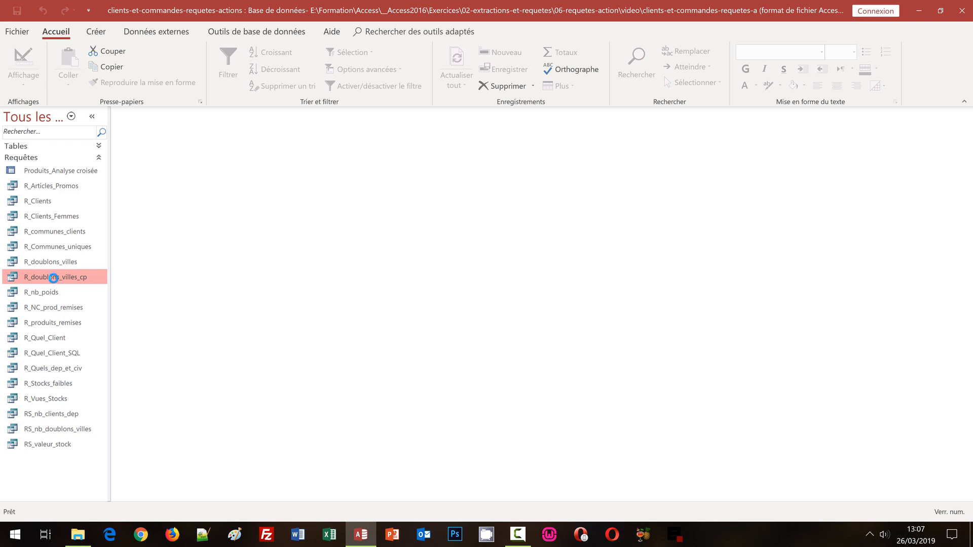
{"action": "double_click", "coordinate": [53, 278]}
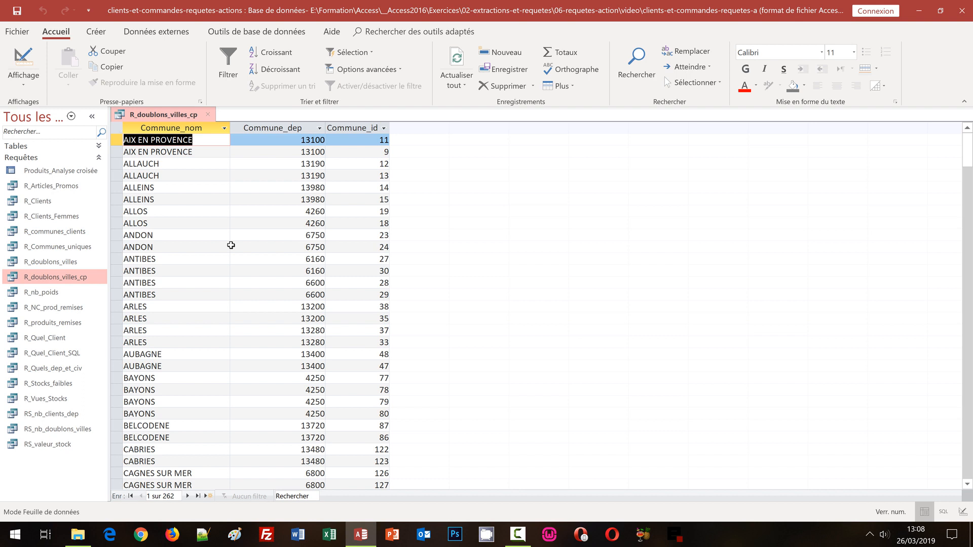
{"action": "left_click", "coordinate": [208, 115]}
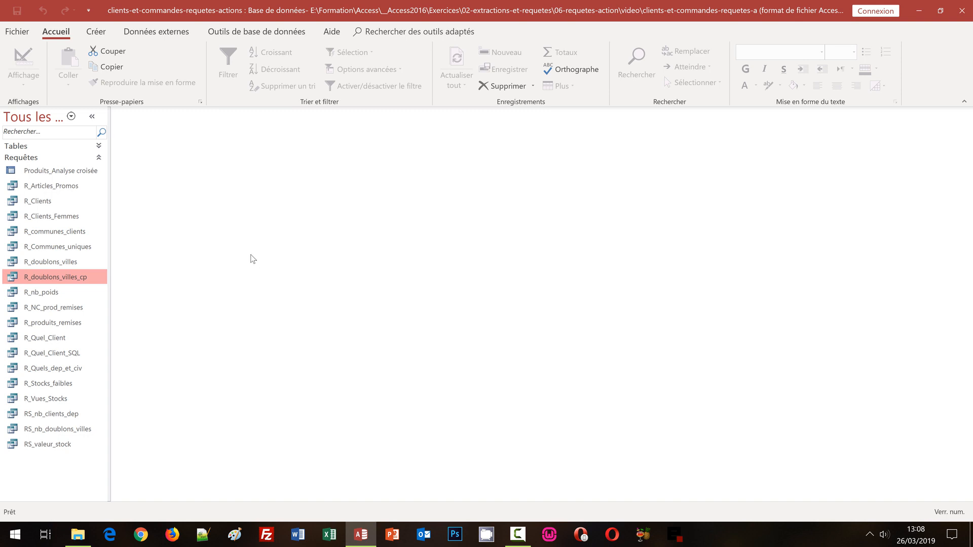
Expand the list of tables, open the Produits table to examine the product prices, and close it.
{"action": "left_click", "coordinate": [20, 146]}
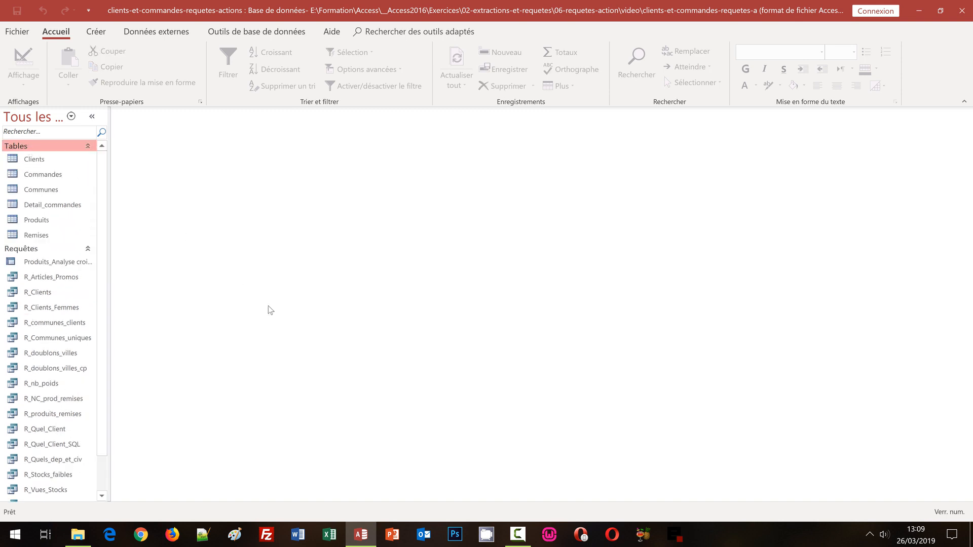
{"action": "double_click", "coordinate": [33, 221]}
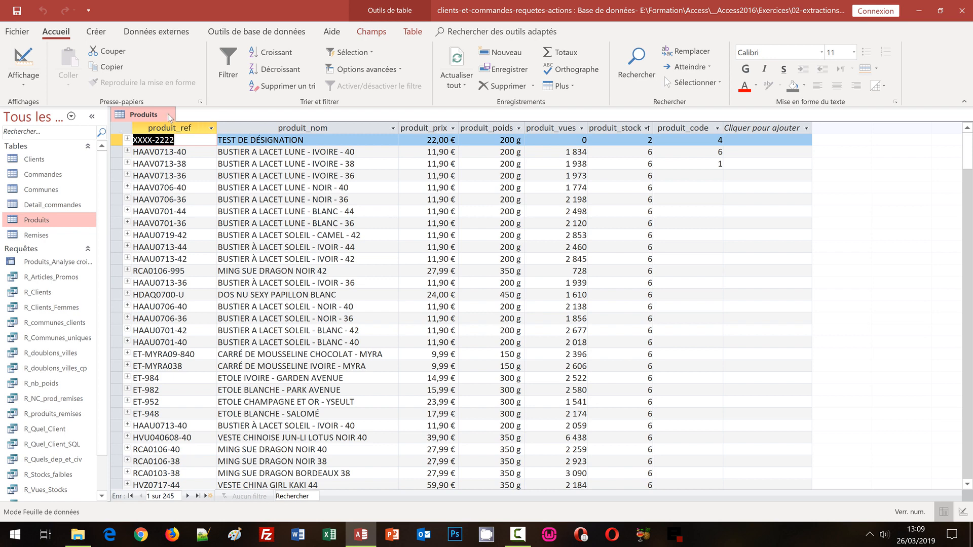
{"action": "key", "text": "ctrl+w"}
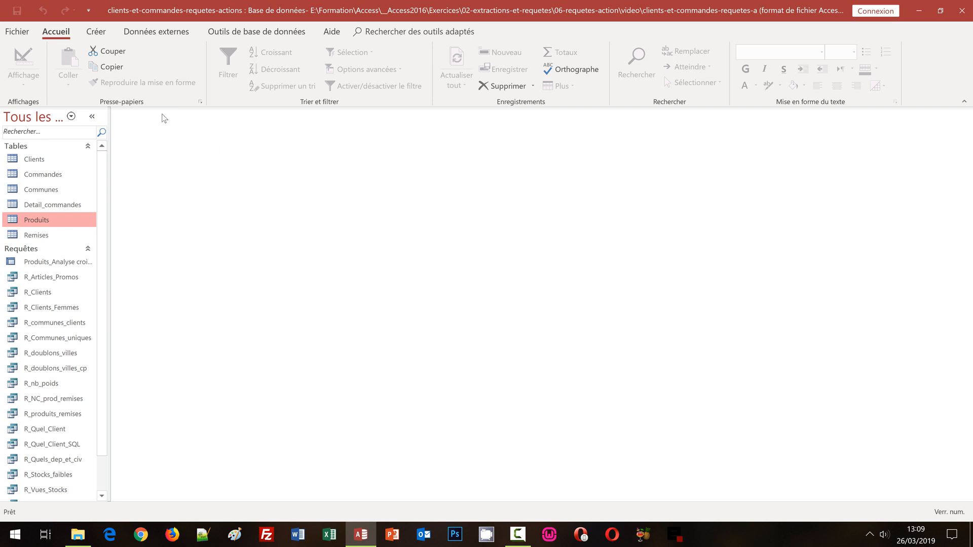
Create a new query in design view based on the Produits table.
{"action": "left_click", "coordinate": [96, 32]}
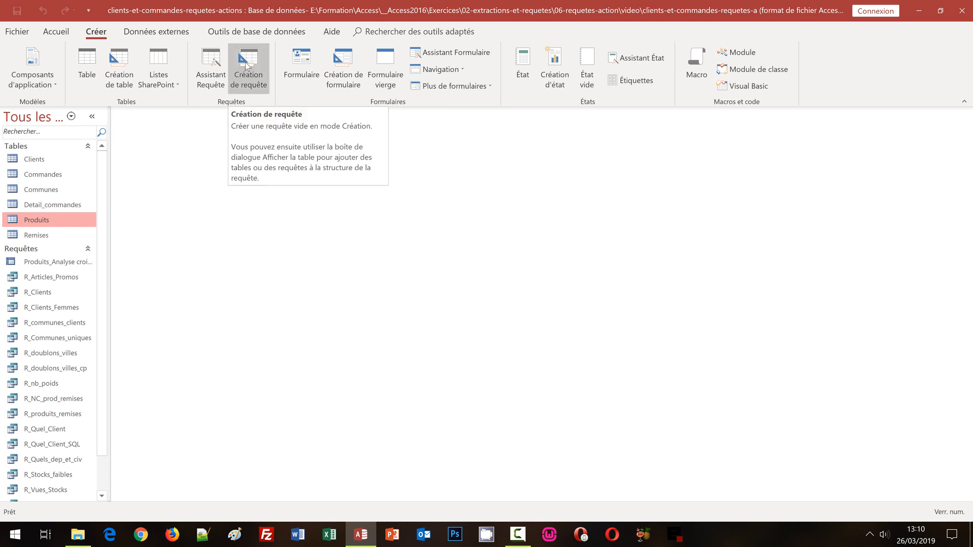
{"action": "left_click", "coordinate": [246, 63]}
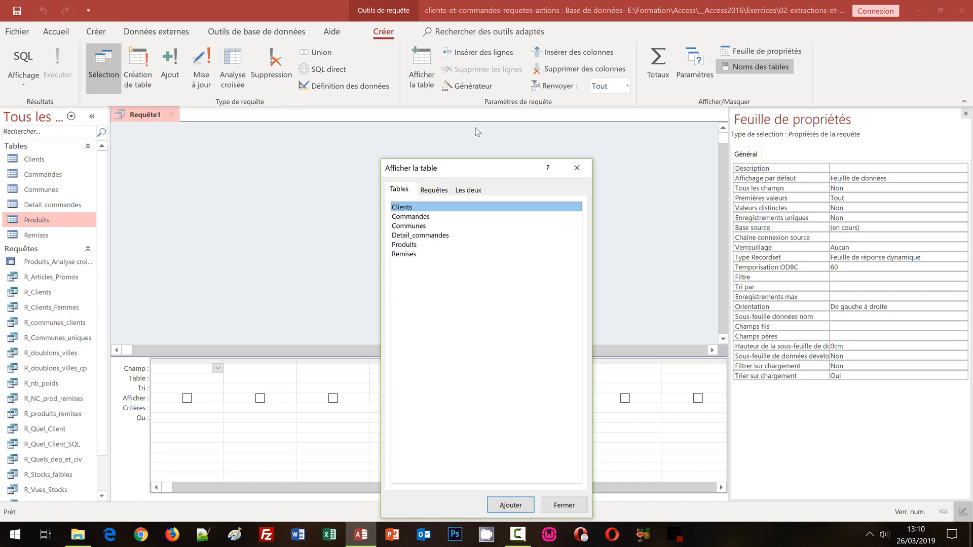
{"action": "left_click_drag", "start_coordinate": [476, 168], "coordinate": [350, 120]}
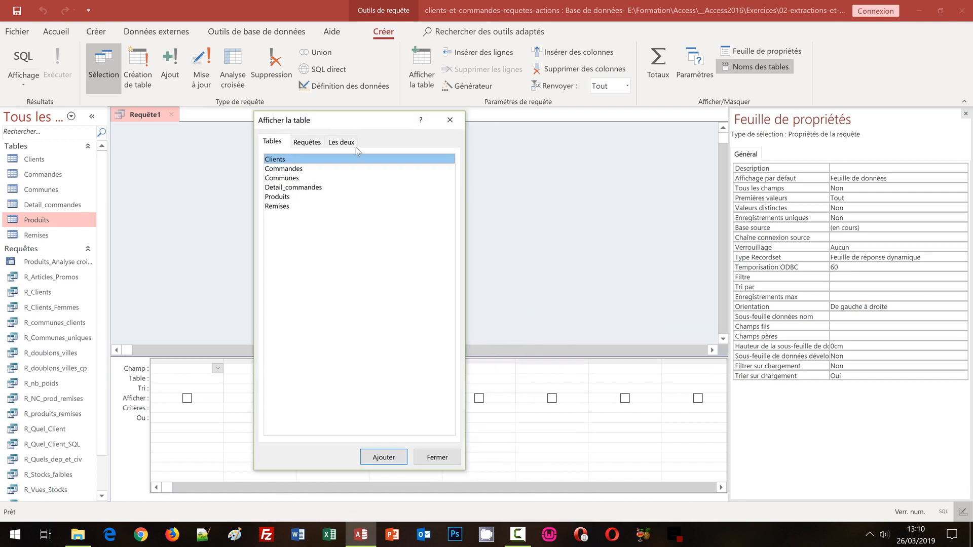
{"action": "left_click", "coordinate": [276, 197]}
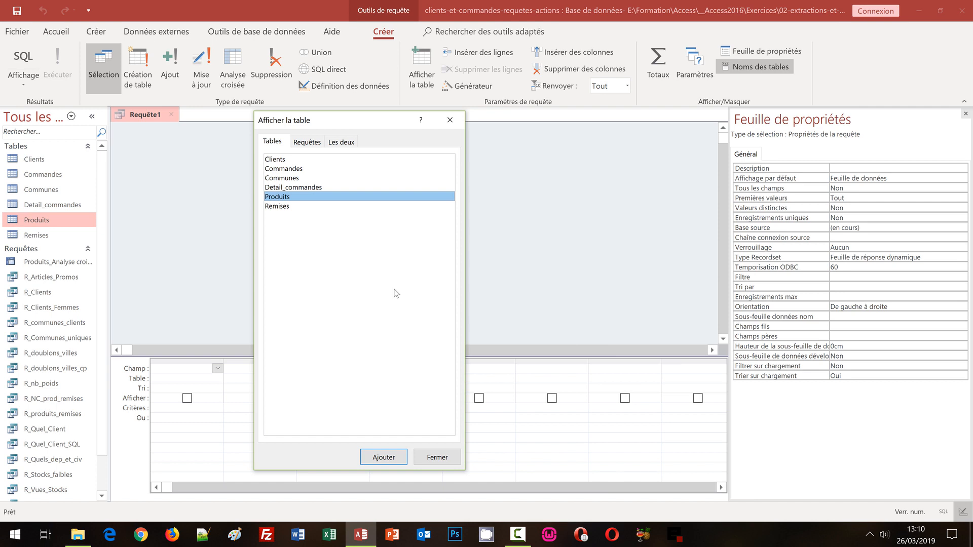
{"action": "left_click", "coordinate": [383, 457]}
{"action": "left_click", "coordinate": [437, 458]}
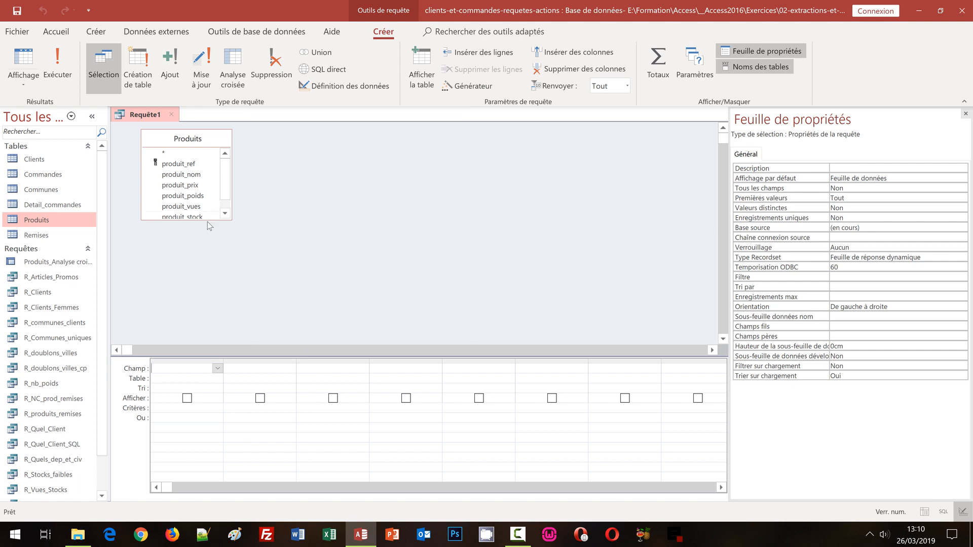
Enlarge and lower the Produits field list, and add all fields from produit_ref to produit_code to the query grid.
{"action": "left_click_drag", "start_coordinate": [206, 220], "coordinate": [205, 242]}
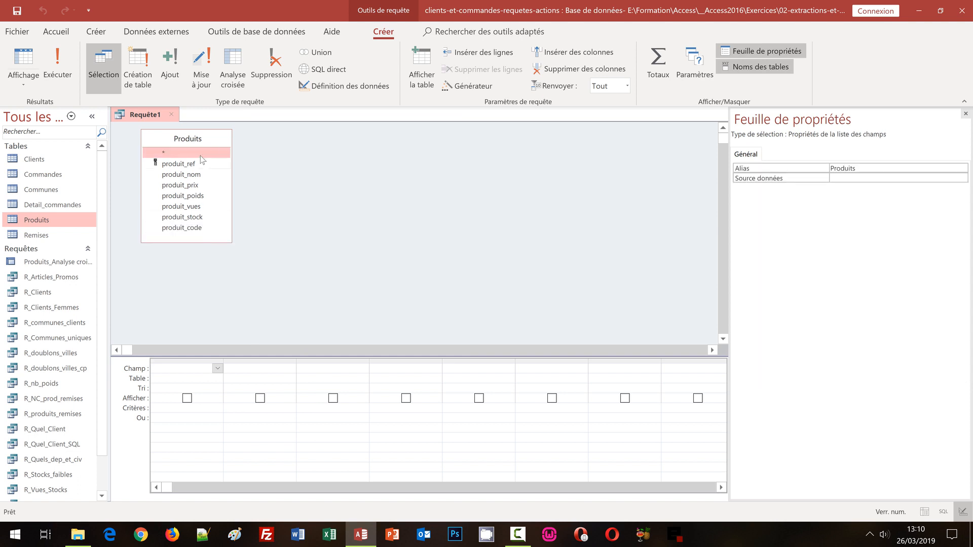
{"action": "left_click_drag", "start_coordinate": [201, 141], "coordinate": [210, 225]}
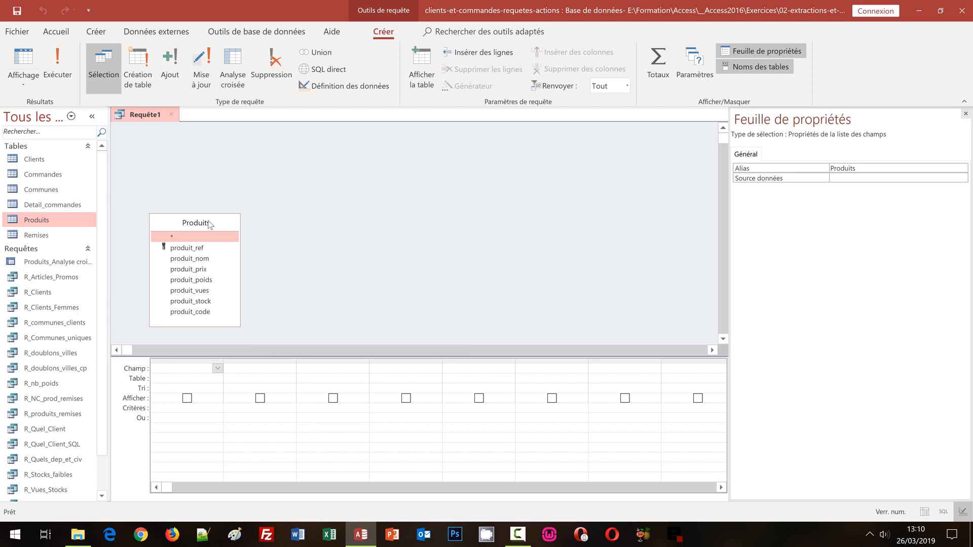
{"action": "left_click", "coordinate": [194, 248]}
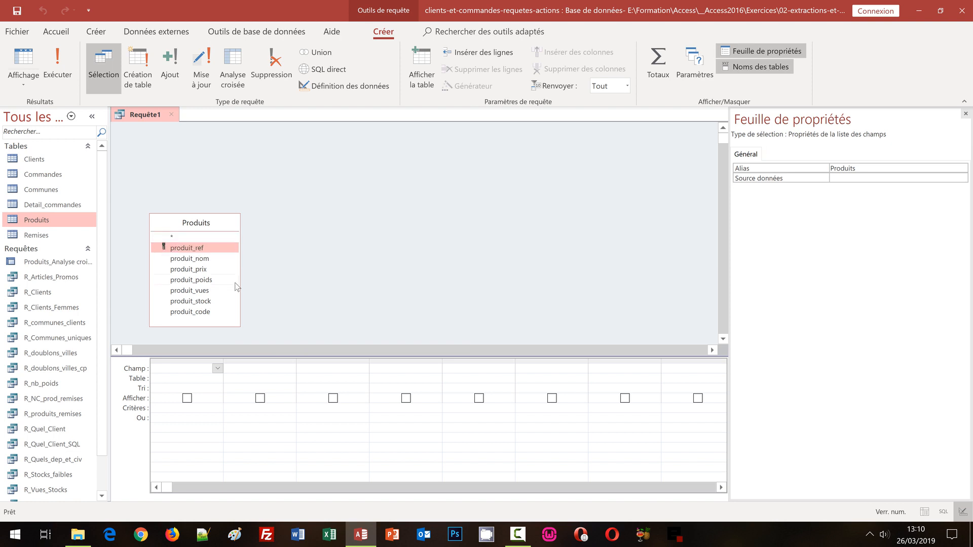
{"action": "left_click", "coordinate": [192, 312], "text": "shift"}
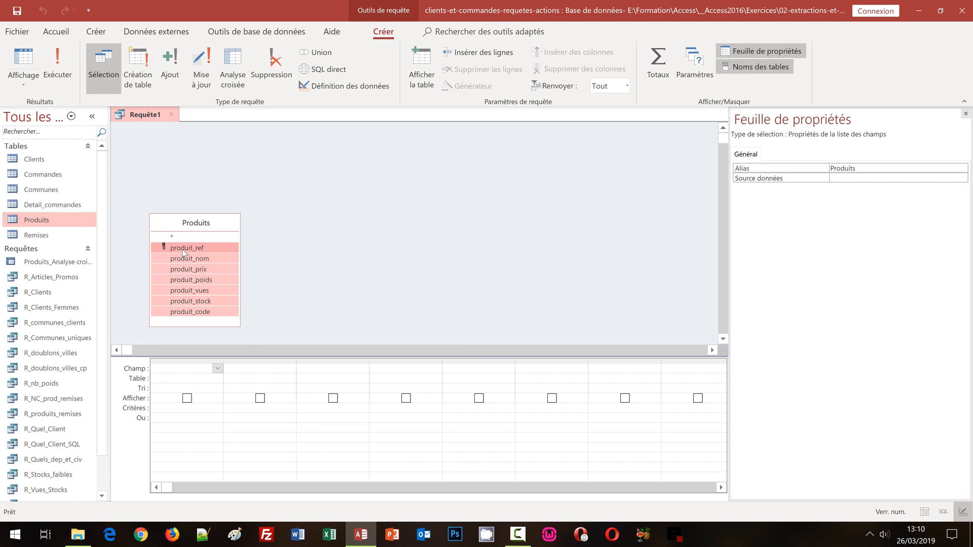
{"action": "left_click_drag", "start_coordinate": [183, 252], "coordinate": [215, 369]}
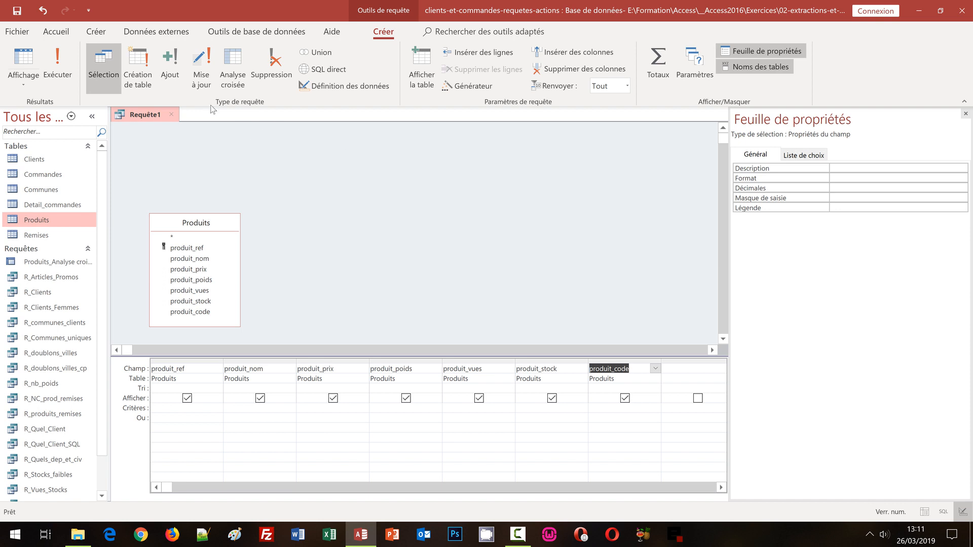
Convert the query to an update query and set the produit_prix update expression to [produit_prix]*1,05.
{"action": "left_click", "coordinate": [205, 81]}
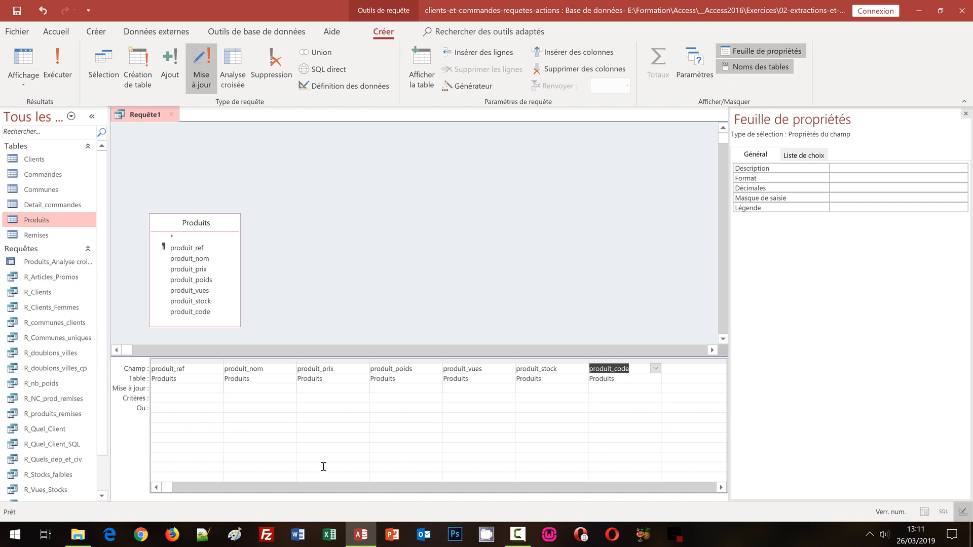
{"action": "left_click", "coordinate": [305, 392]}
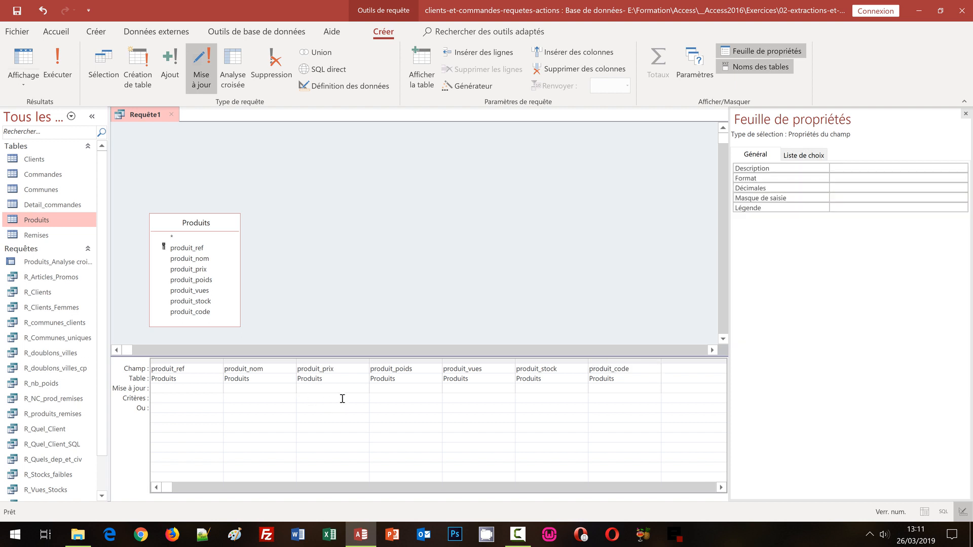
{"action": "left_click_drag", "start_coordinate": [341, 371], "coordinate": [293, 372]}
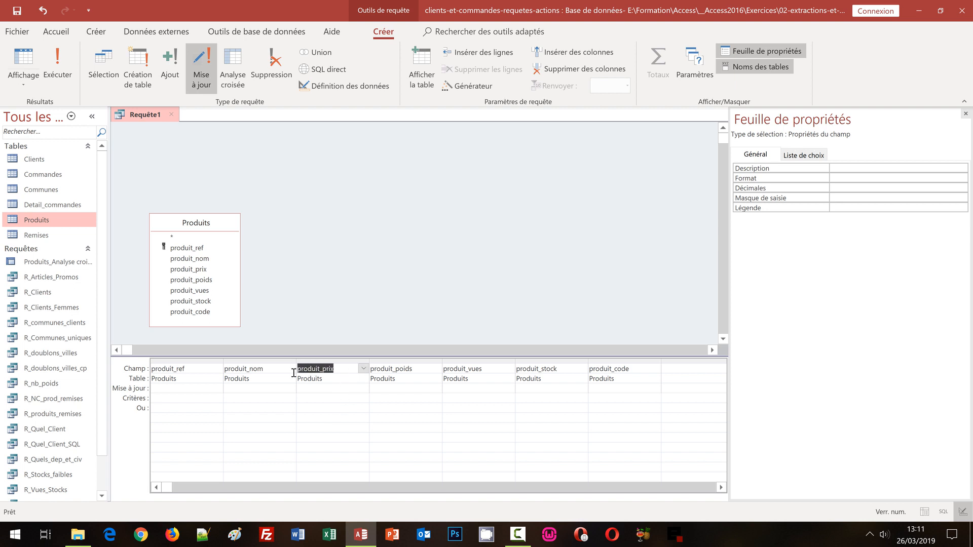
{"action": "left_click", "coordinate": [307, 389]}
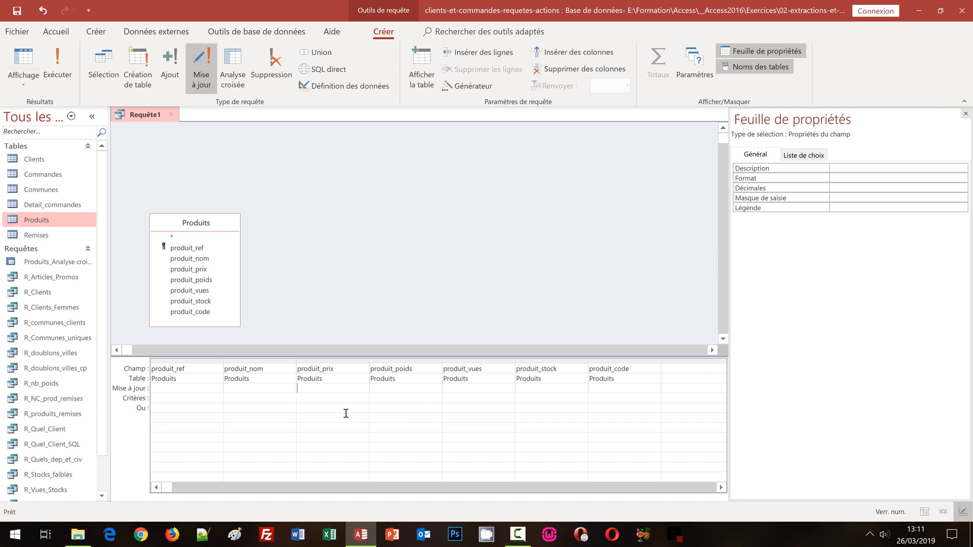
{"action": "type", "text": "[produit_prix]*1,05"}
{"action": "key", "text": "Tab"}
Save the query as R_MAJ_TS_Prix and run it, accepting the update of the product records.
{"action": "key", "text": "ctrl+s"}
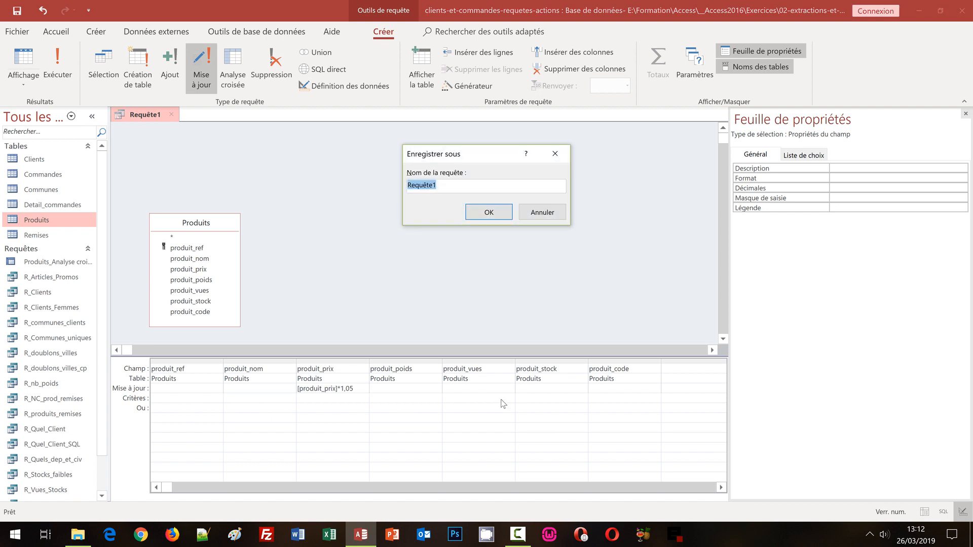
{"action": "type", "text": "R_MAJ_TS_Prix"}
{"action": "left_click", "coordinate": [487, 213]}
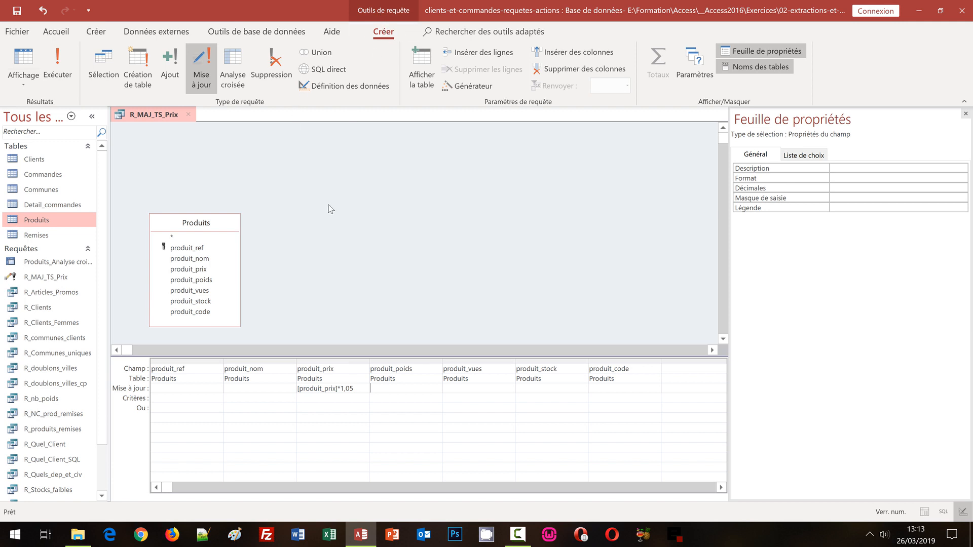
{"action": "left_click", "coordinate": [62, 67]}
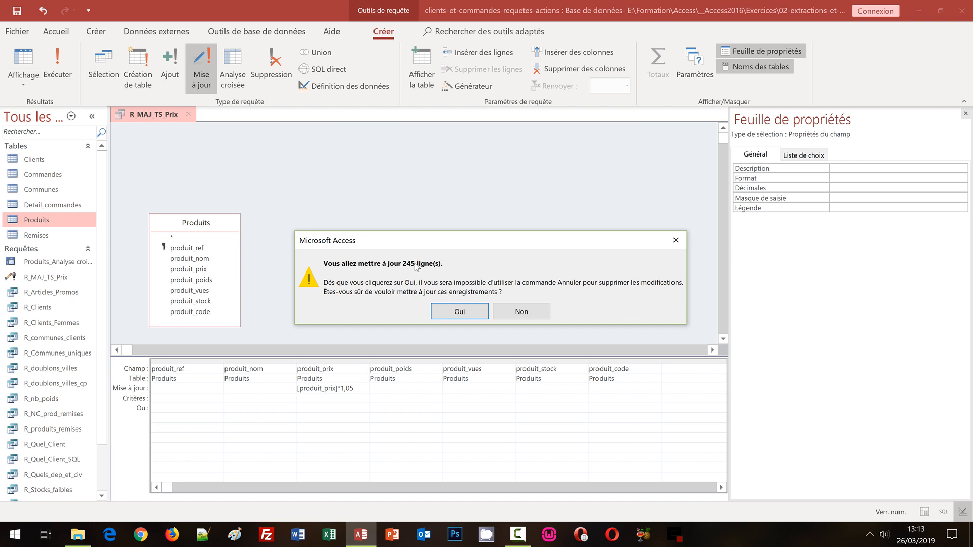
{"action": "left_click", "coordinate": [460, 313]}
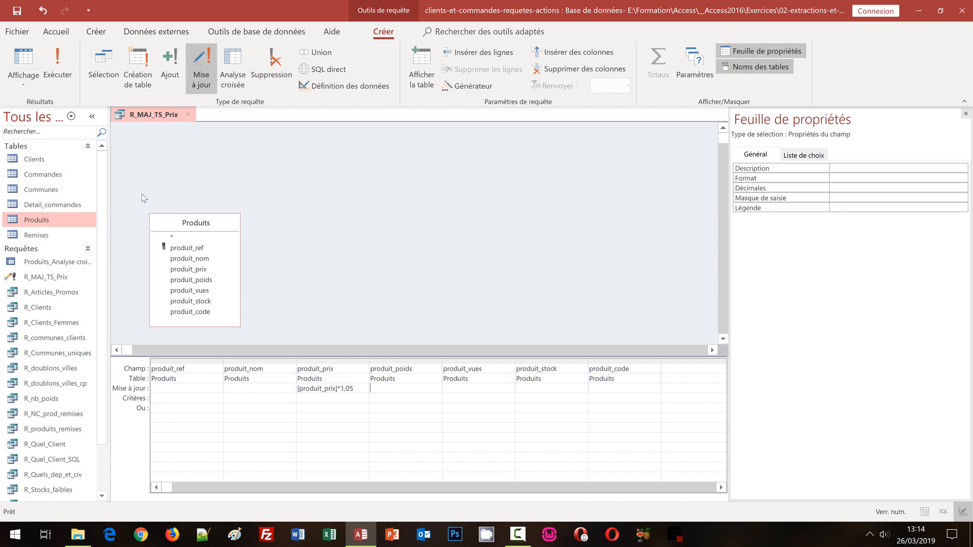
Check the updated prices in the Produits table, and close both the table and the R_MAJ_TS_Prix query.
{"action": "double_click", "coordinate": [46, 221]}
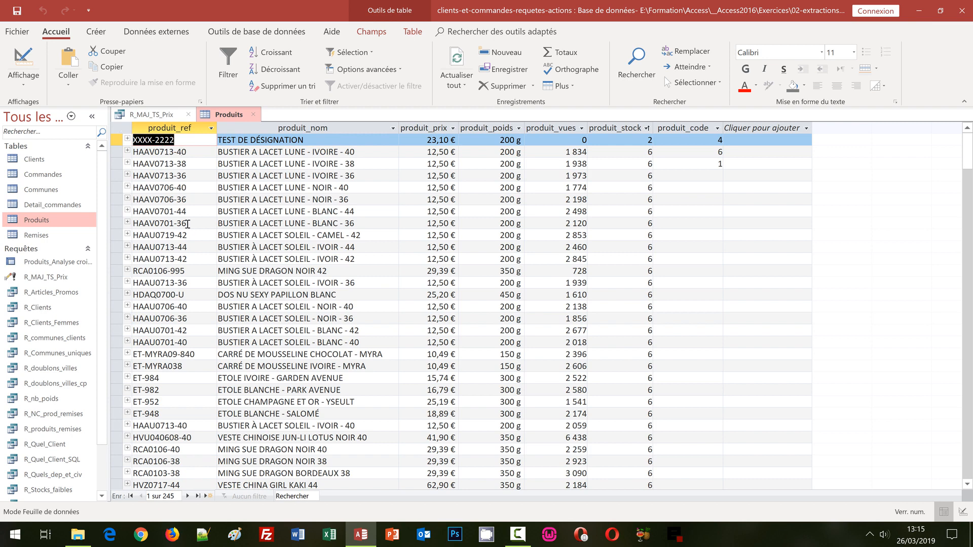
{"action": "left_click", "coordinate": [254, 116]}
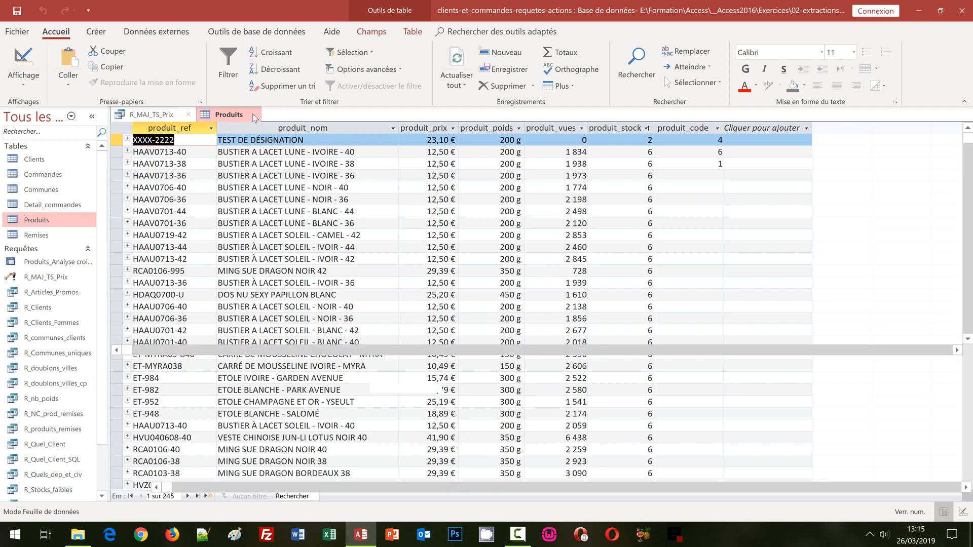
{"action": "left_click", "coordinate": [190, 115]}
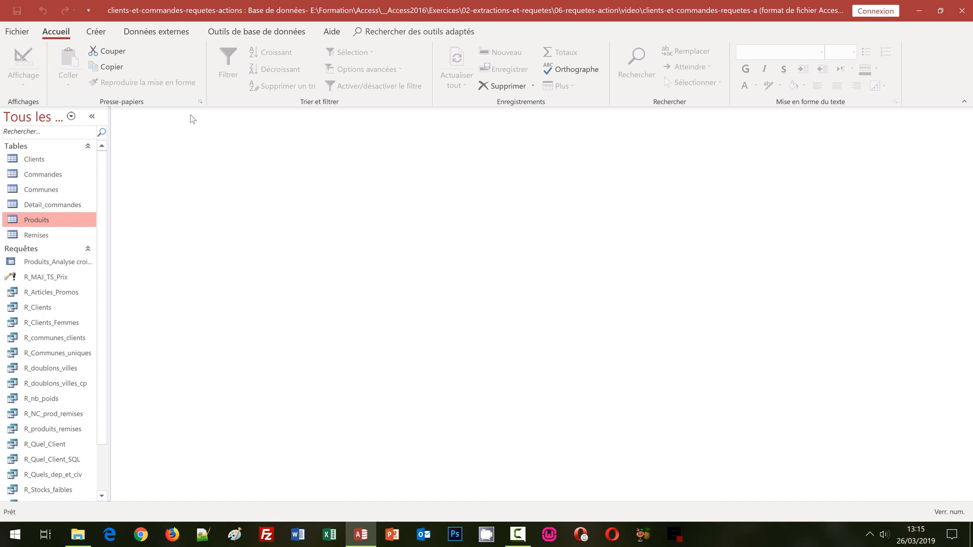
Reopen R_MAJ_TS_Prix in design view, add the produit_ref field to the grid and widen its column.
{"action": "left_click", "coordinate": [51, 278]}
{"action": "right_click", "coordinate": [52, 278]}
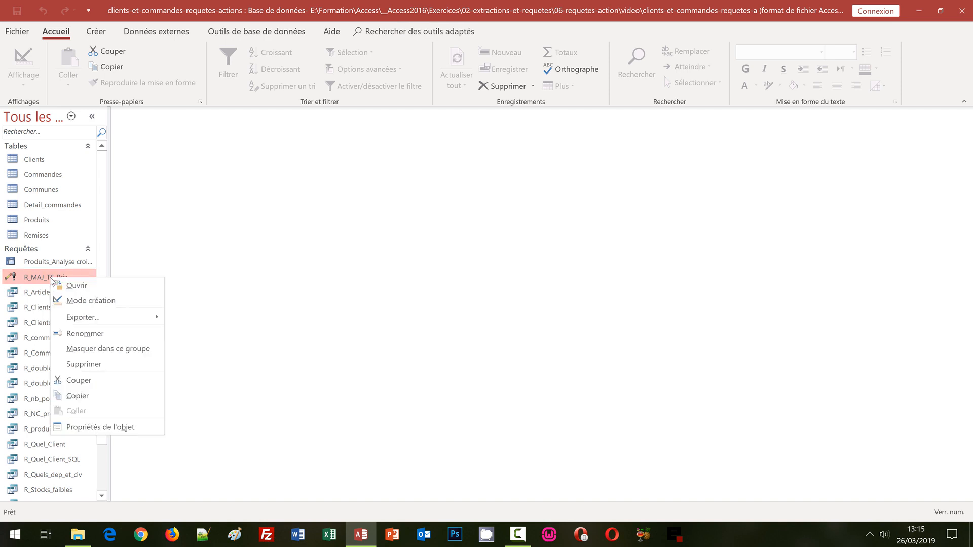
{"action": "left_click", "coordinate": [92, 300]}
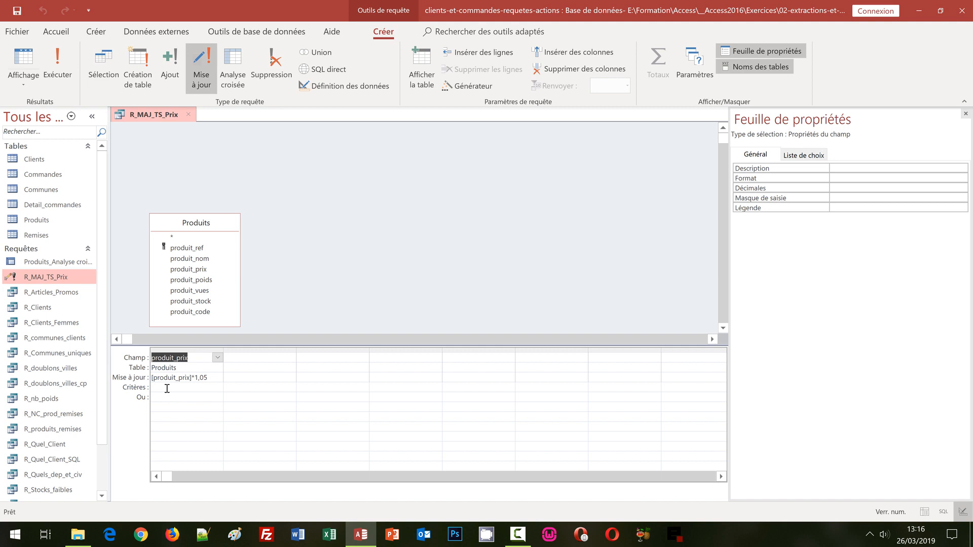
{"action": "double_click", "coordinate": [193, 248]}
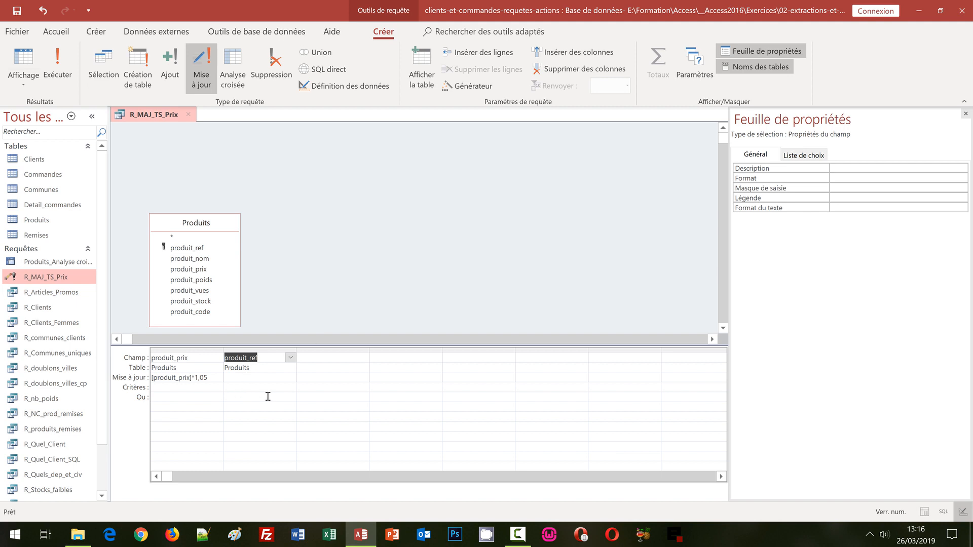
{"action": "left_click_drag", "start_coordinate": [296, 352], "coordinate": [333, 351]}
Set the produit_ref criterion to the parameter prompt [Référence à mettre à jour ?].
{"action": "left_click", "coordinate": [234, 387]}
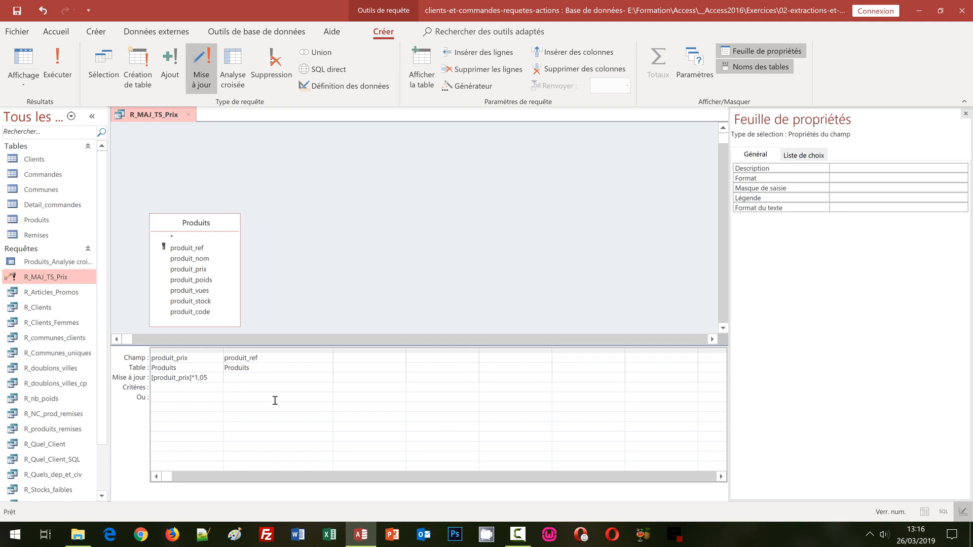
{"action": "type", "text": "[]"}
{"action": "type", "text": "Référenc"}
{"action": "type", "text": "e "}
{"action": "type", "text": "à mettre"}
{"action": "type", "text": "à jour ?"}
{"action": "key", "text": "Return"}
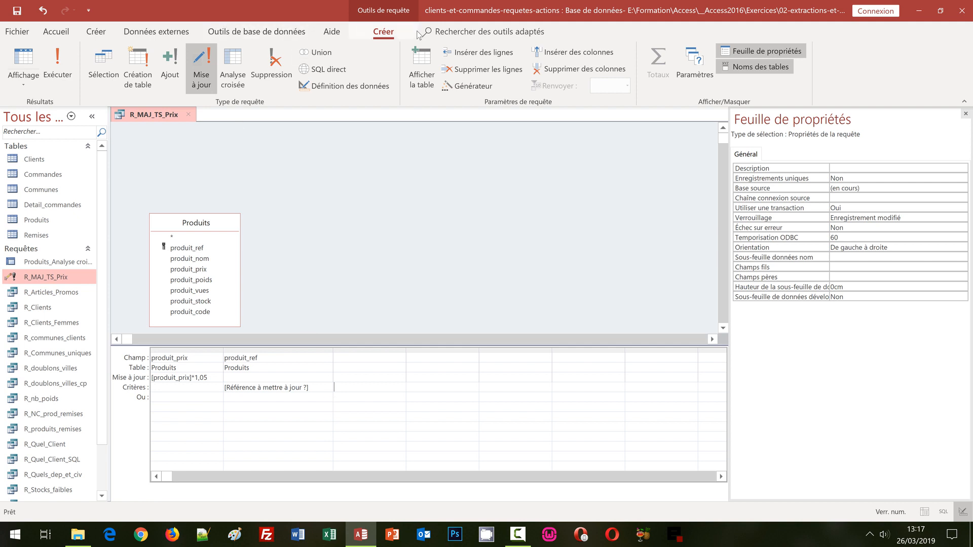
{"action": "left_click", "coordinate": [71, 75]}
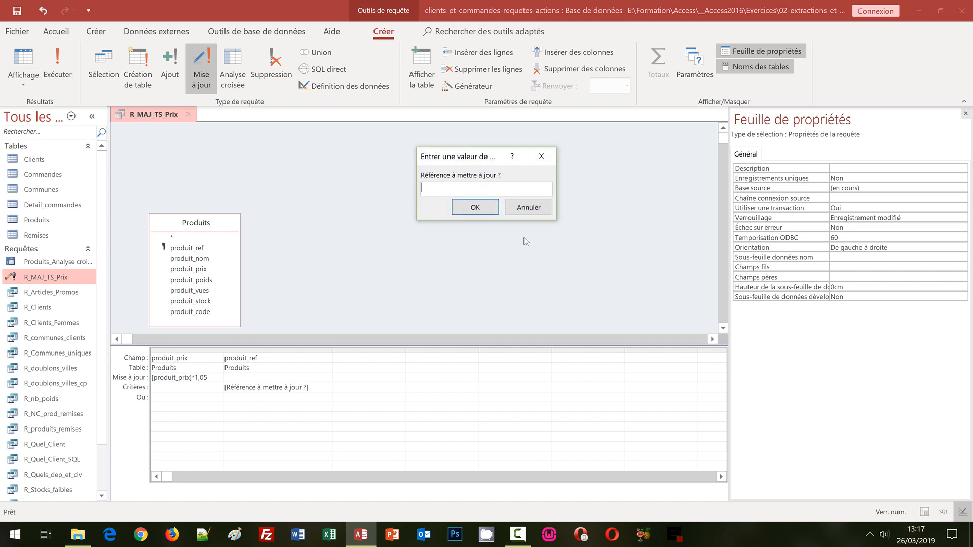
{"action": "left_click_drag", "start_coordinate": [481, 156], "coordinate": [311, 241]}
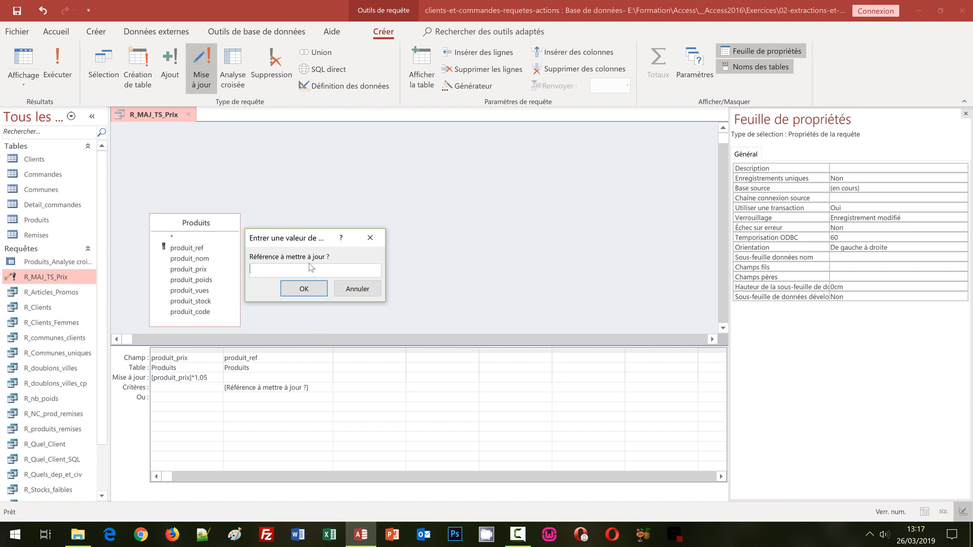
{"action": "left_click_drag", "start_coordinate": [304, 234], "coordinate": [319, 242]}
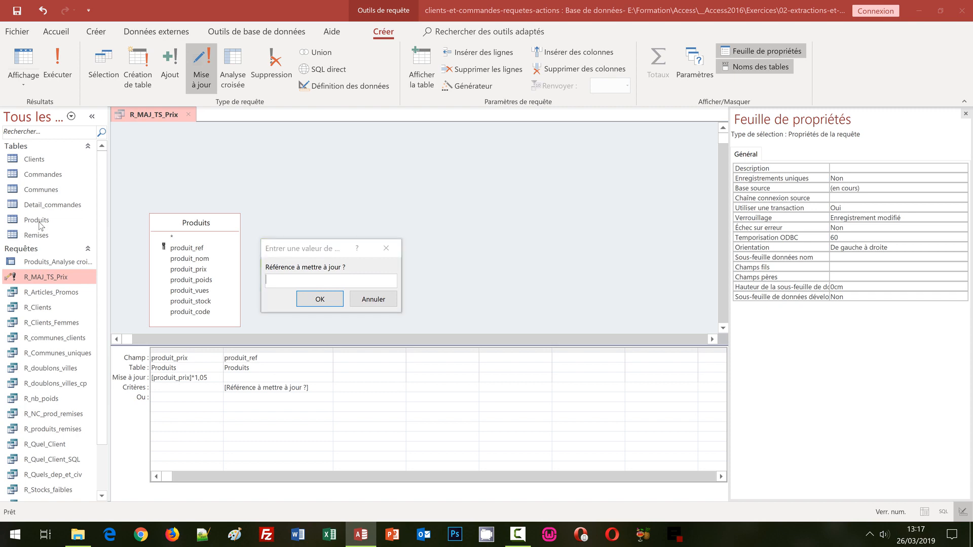
{"action": "left_click", "coordinate": [373, 299]}
Look up a product reference in the Produits table, and run R_MAJ_TS_Prix for reference XXXX-2222, accepting the record update.
{"action": "double_click", "coordinate": [44, 220]}
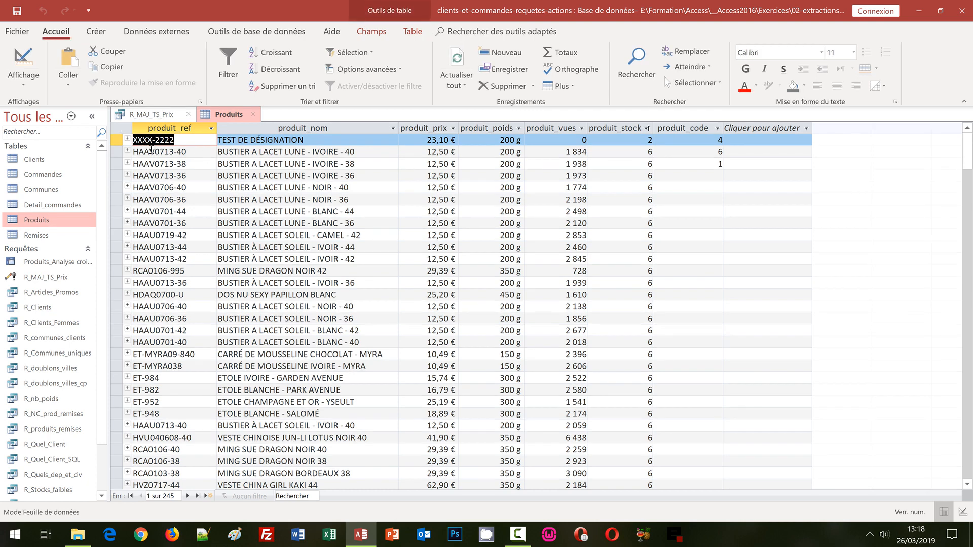
{"action": "left_click", "coordinate": [256, 115]}
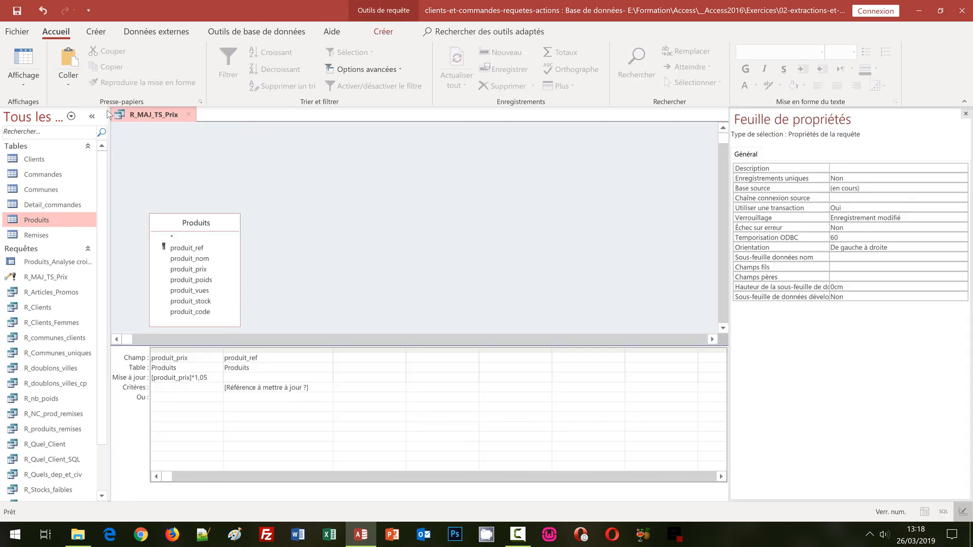
{"action": "left_click", "coordinate": [383, 32]}
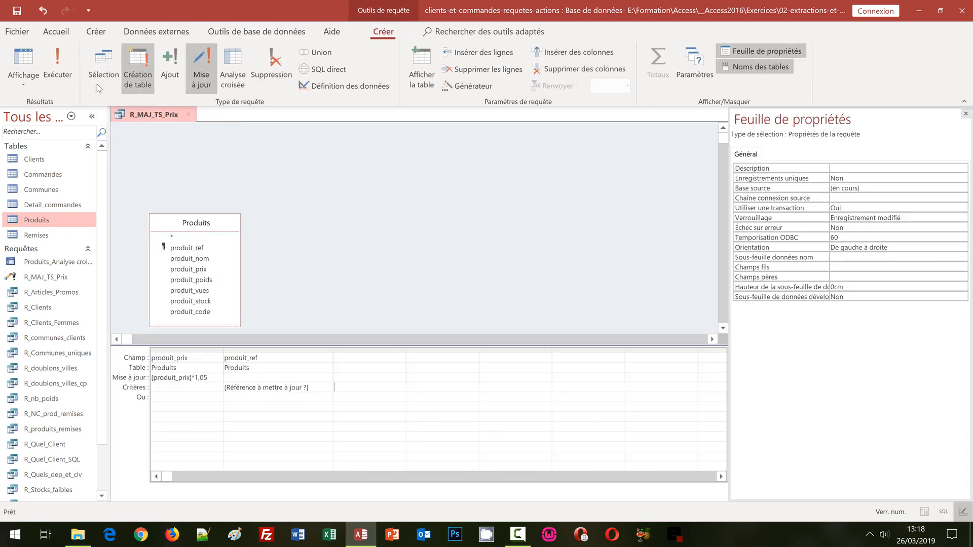
{"action": "left_click", "coordinate": [55, 68]}
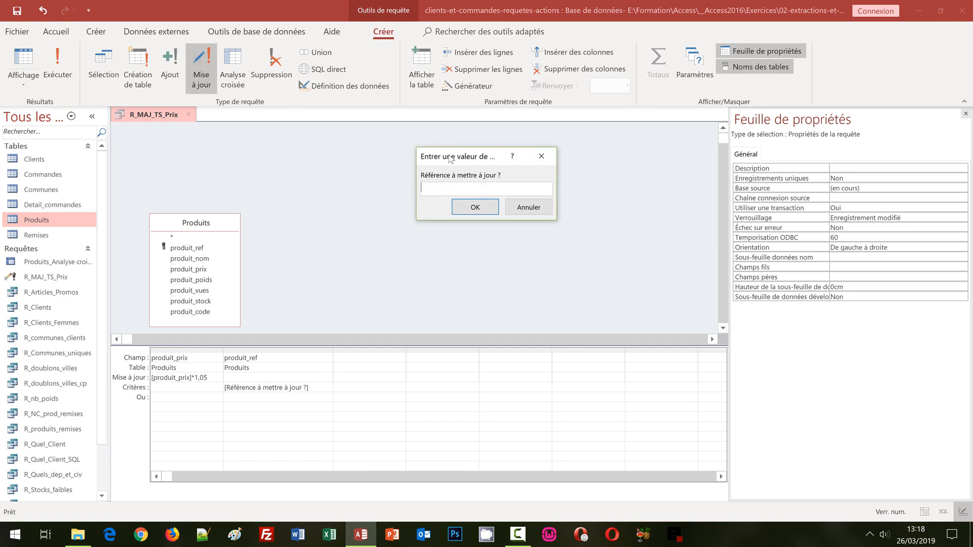
{"action": "left_click_drag", "start_coordinate": [461, 156], "coordinate": [295, 237]}
{"action": "type", "text": "XXXX-2222"}
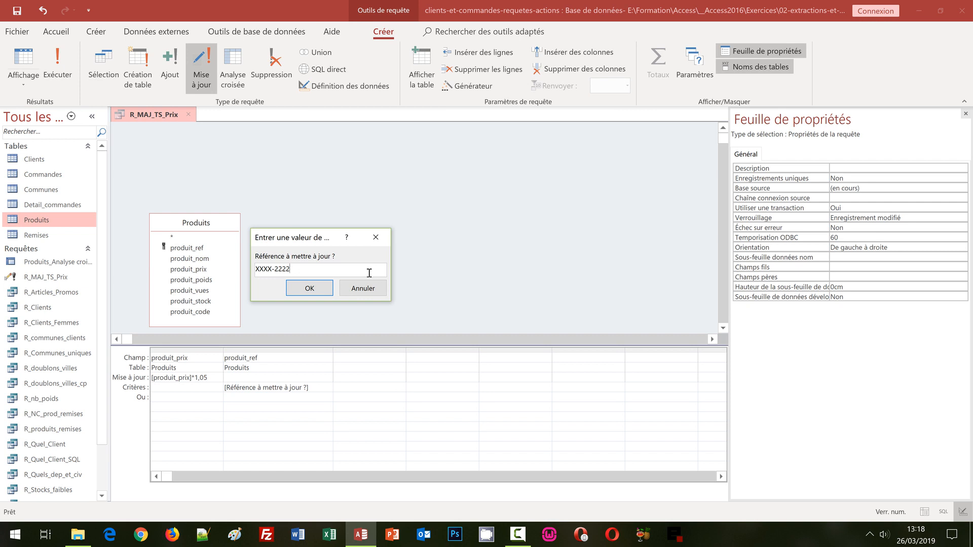
{"action": "left_click", "coordinate": [313, 286]}
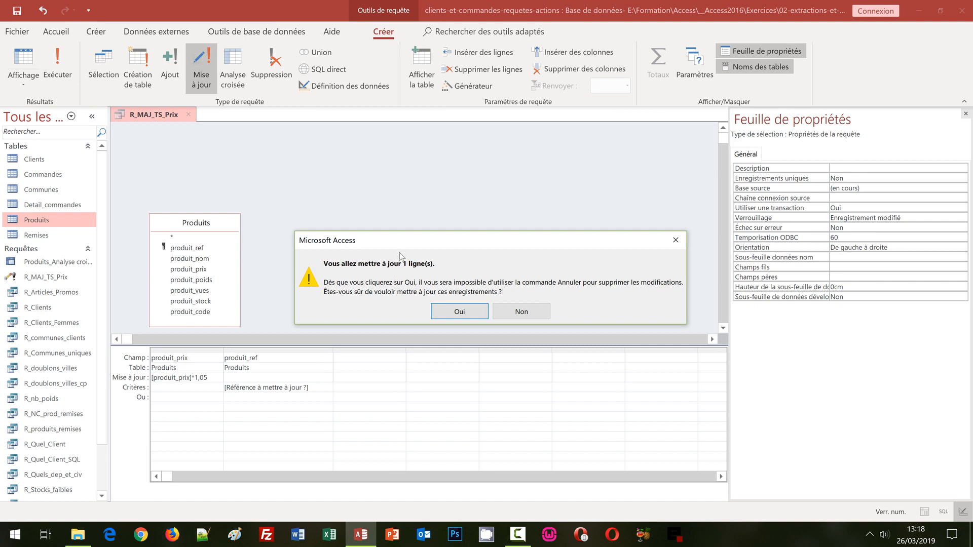
{"action": "left_click_drag", "start_coordinate": [392, 247], "coordinate": [327, 217]}
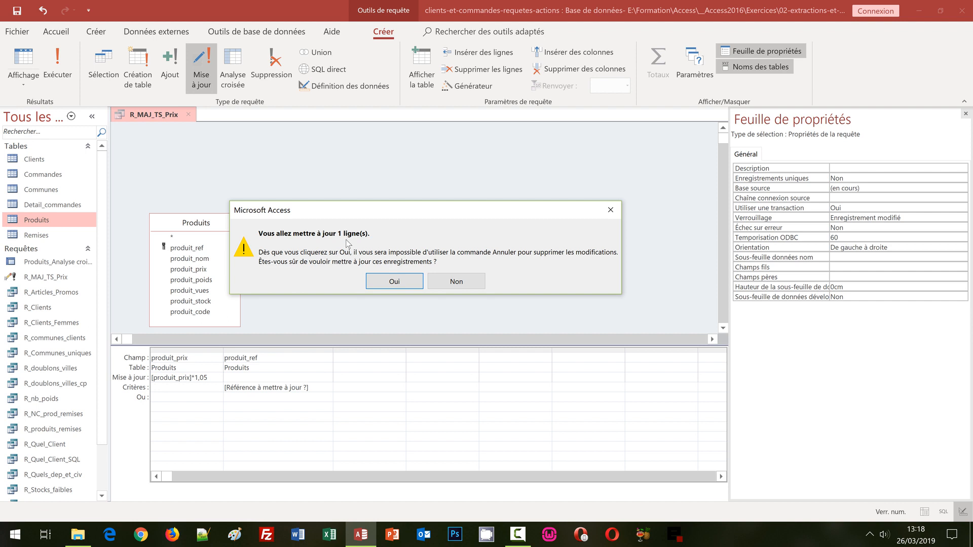
{"action": "left_click", "coordinate": [394, 282]}
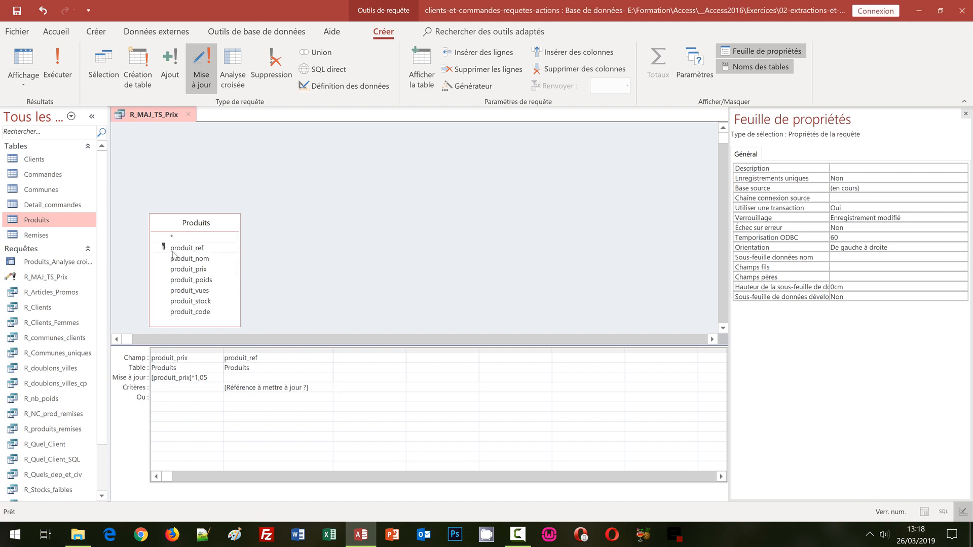
Check the price of product XXXX-2222 and examine the produit_code column in the Produits table.
{"action": "double_click", "coordinate": [36, 220]}
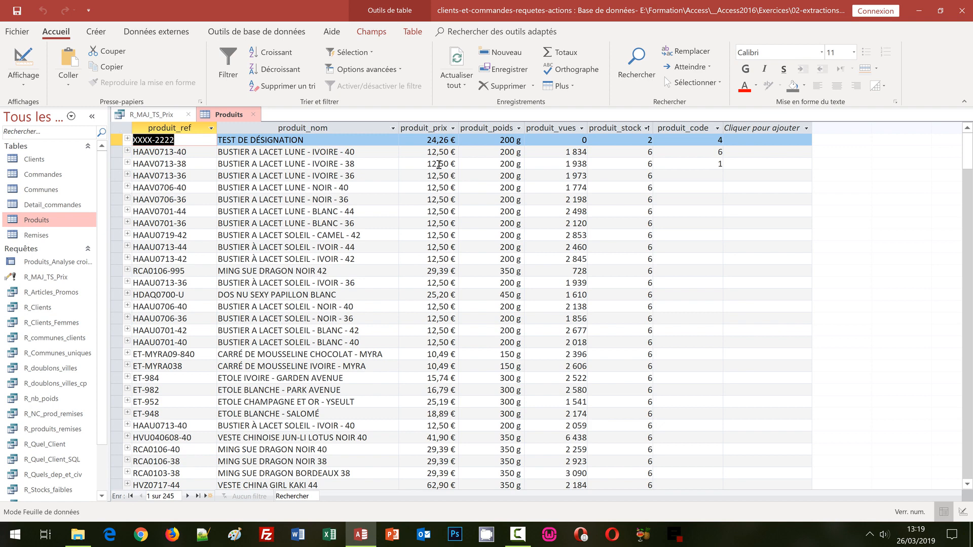
{"action": "left_click", "coordinate": [701, 126]}
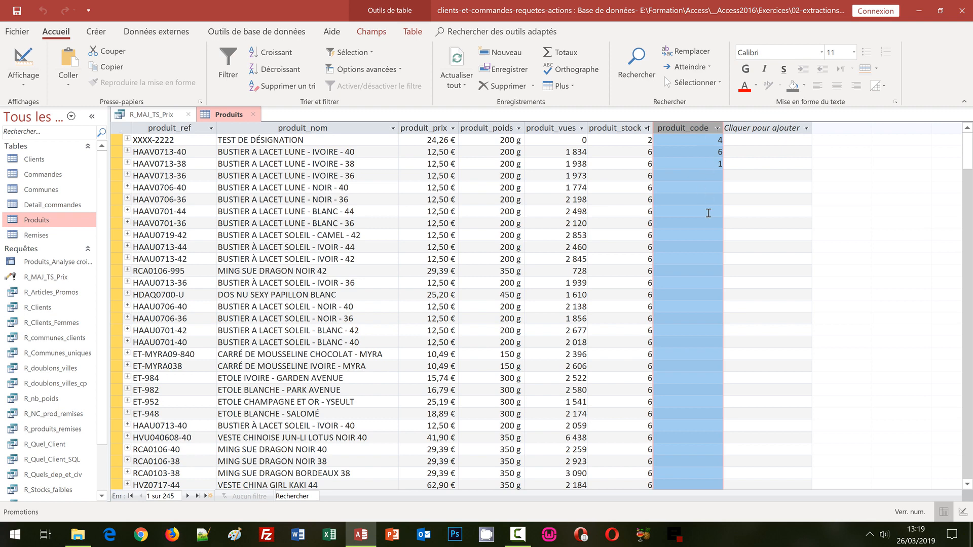
{"action": "left_click", "coordinate": [711, 142]}
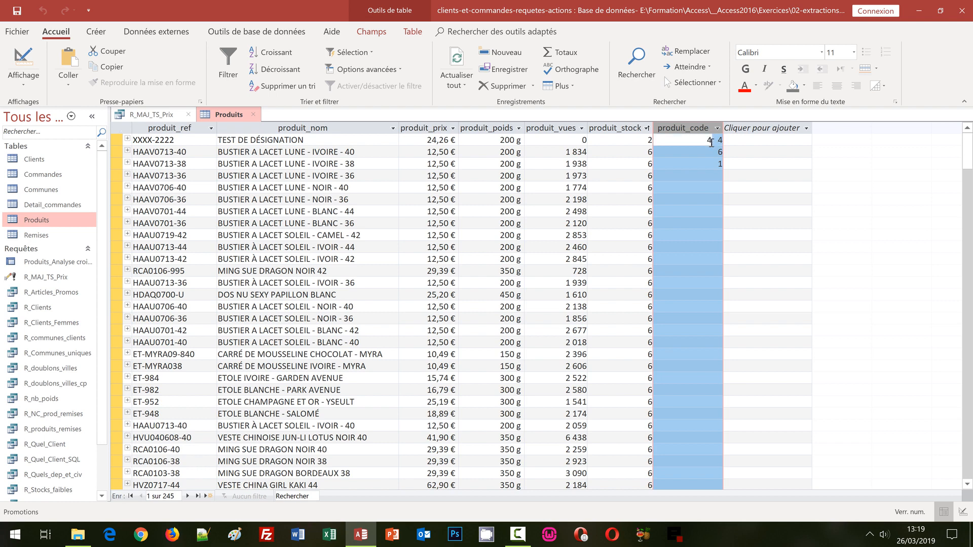
Consult the discount rates in the Remises table, and close both tables and the R_MAJ_TS_Prix query.
{"action": "double_click", "coordinate": [56, 238]}
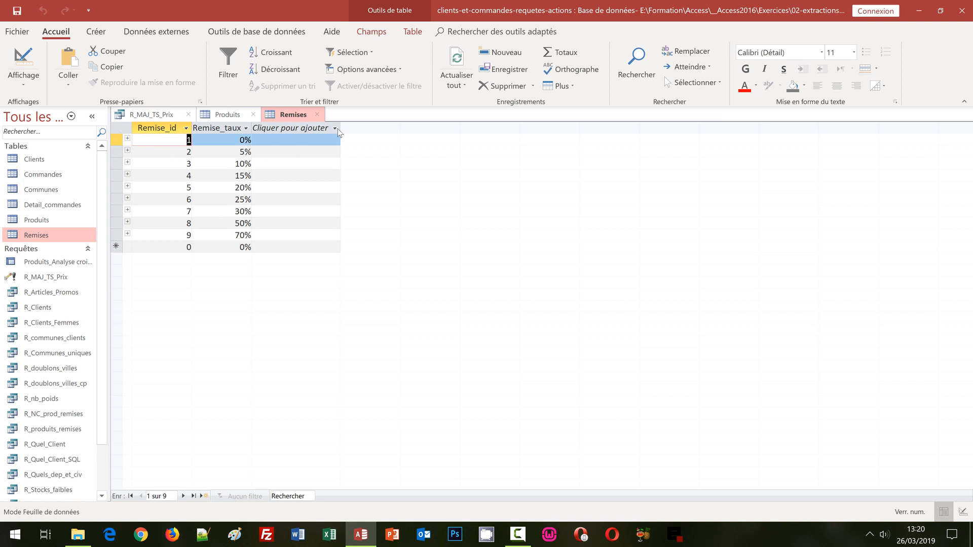
{"action": "left_click", "coordinate": [318, 114]}
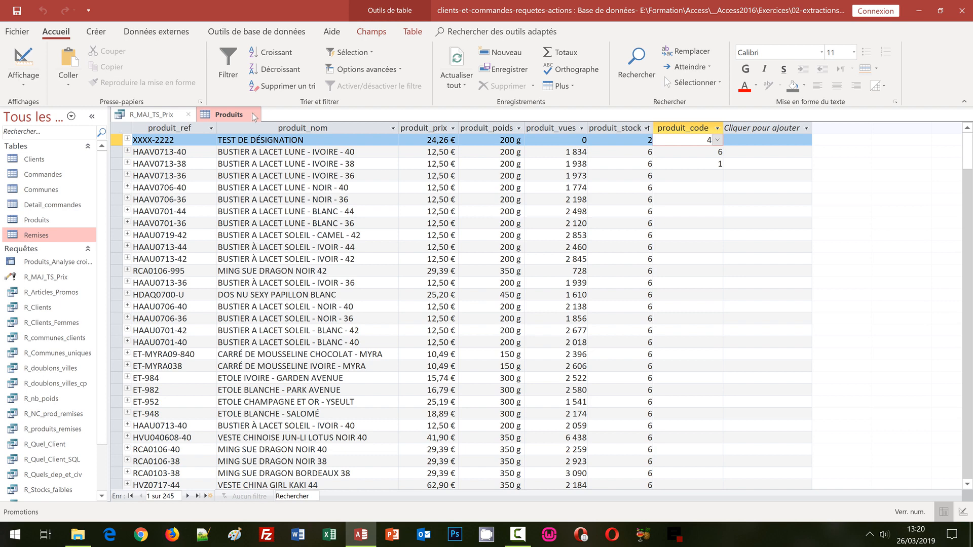
{"action": "left_click", "coordinate": [253, 114]}
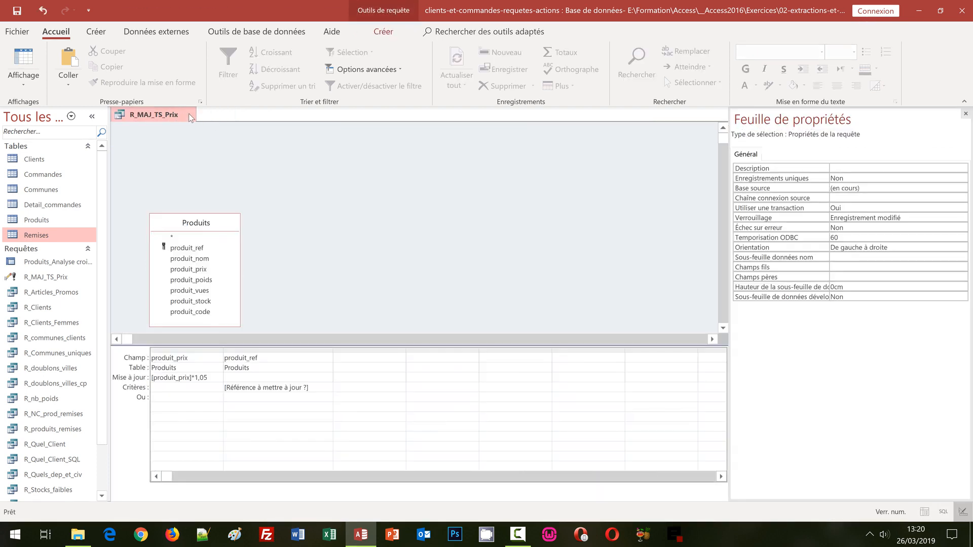
{"action": "left_click", "coordinate": [189, 114]}
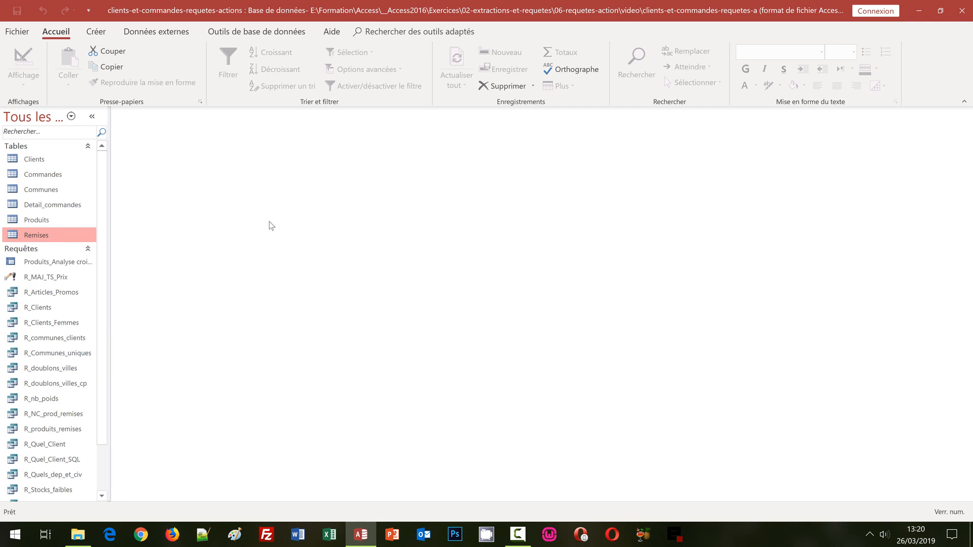
Create a new query in design view based on the Produits table, and enlarge and reposition its field list to show all fields.
{"action": "left_click", "coordinate": [95, 33]}
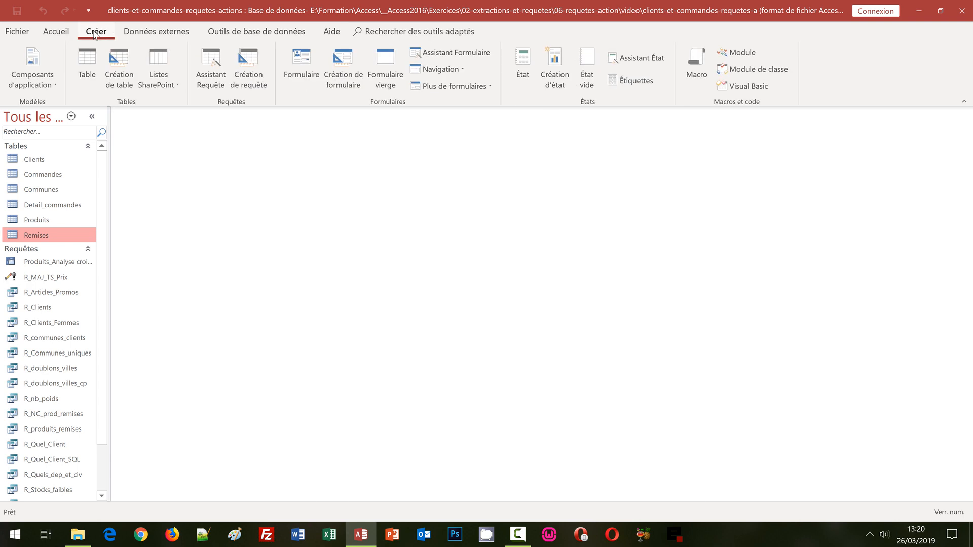
{"action": "left_click", "coordinate": [250, 66]}
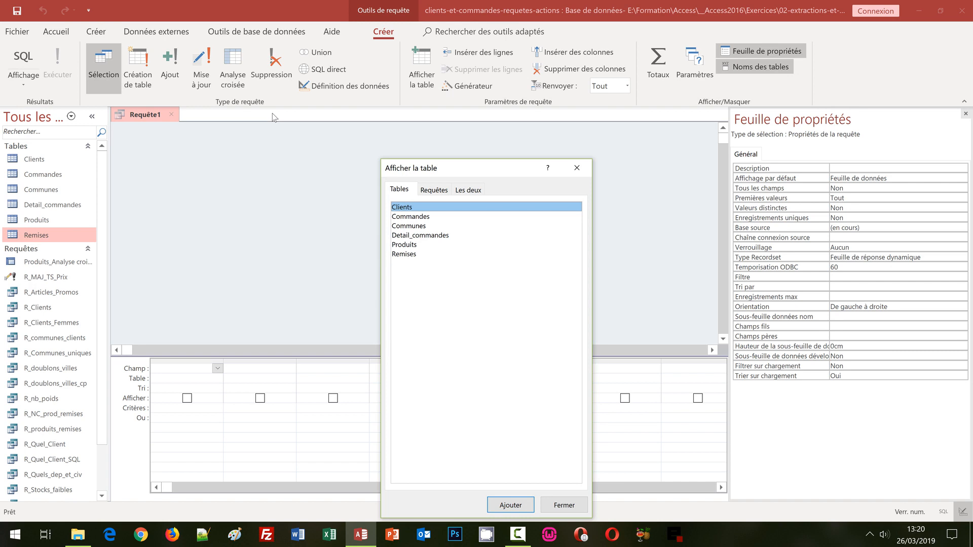
{"action": "left_click", "coordinate": [414, 247]}
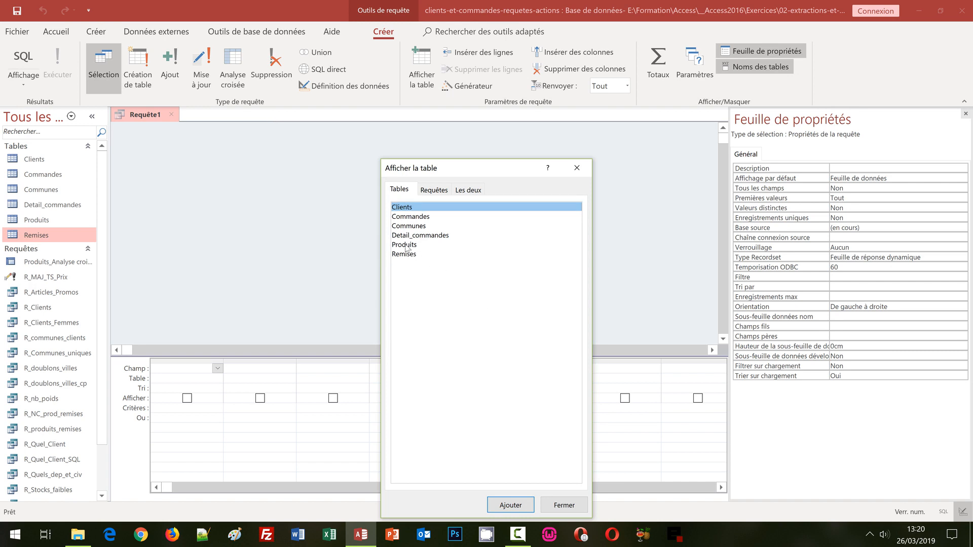
{"action": "left_click", "coordinate": [508, 504]}
{"action": "left_click", "coordinate": [562, 504]}
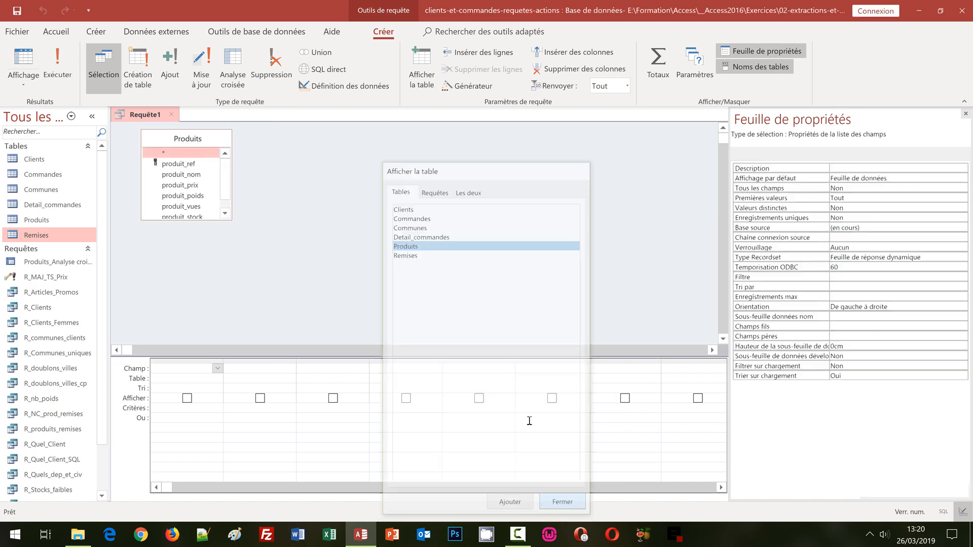
{"action": "left_click_drag", "start_coordinate": [187, 220], "coordinate": [187, 249]}
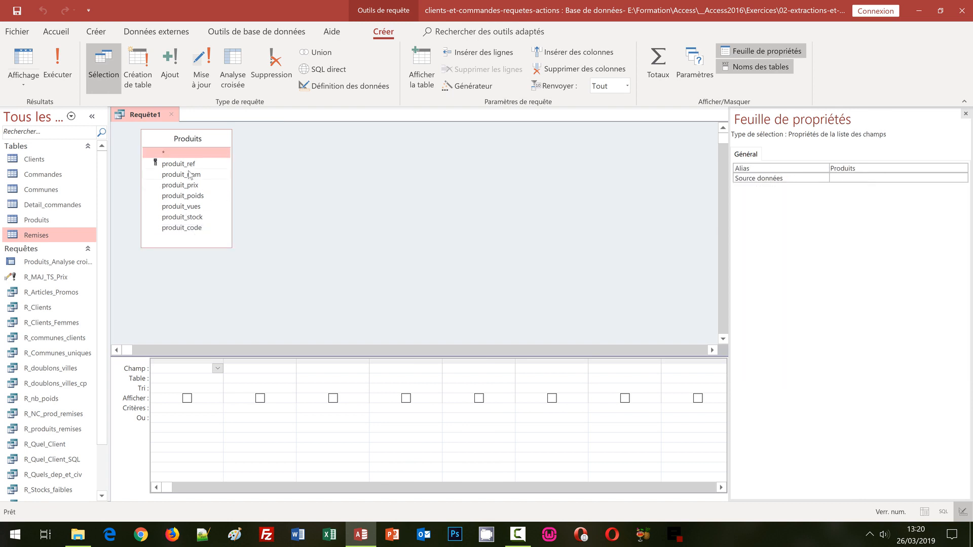
{"action": "left_click_drag", "start_coordinate": [194, 141], "coordinate": [211, 229]}
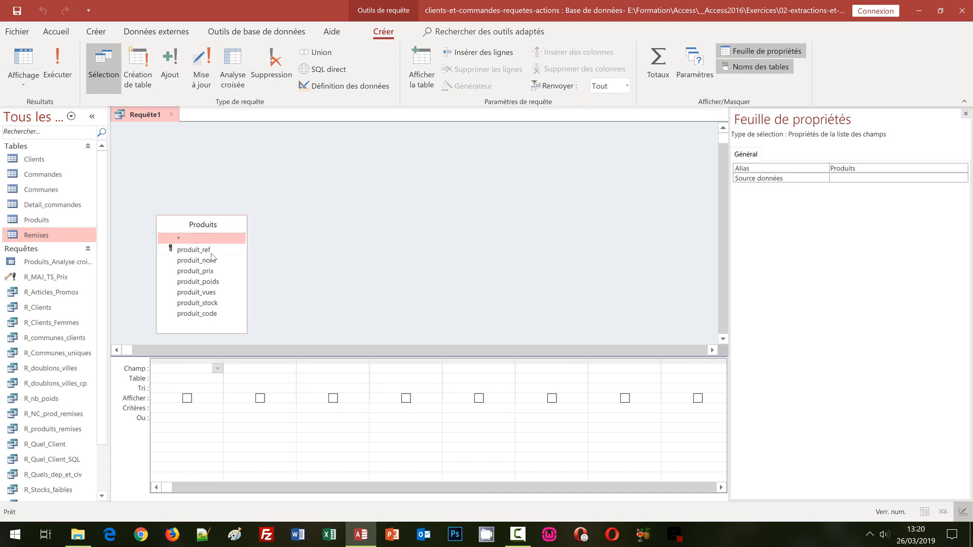
Add produit_code to the grid, convert the query to an update query and set the field's update value to 1.
{"action": "double_click", "coordinate": [205, 318]}
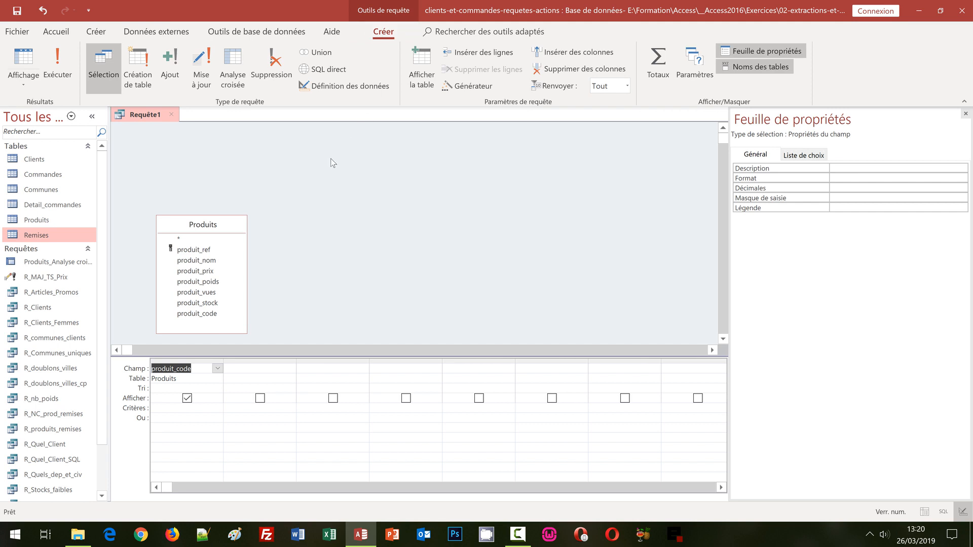
{"action": "left_click", "coordinate": [200, 77]}
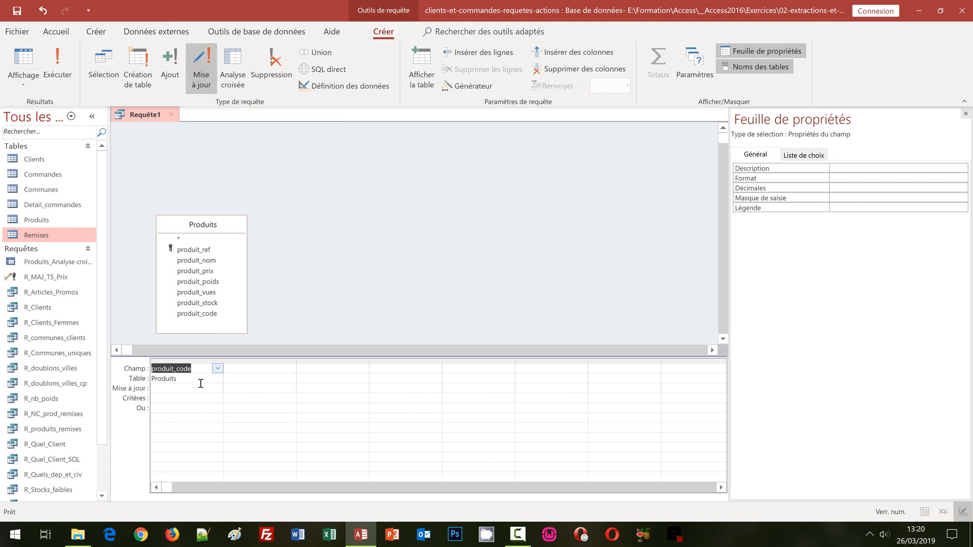
{"action": "left_click", "coordinate": [166, 391]}
{"action": "type", "text": "1"}
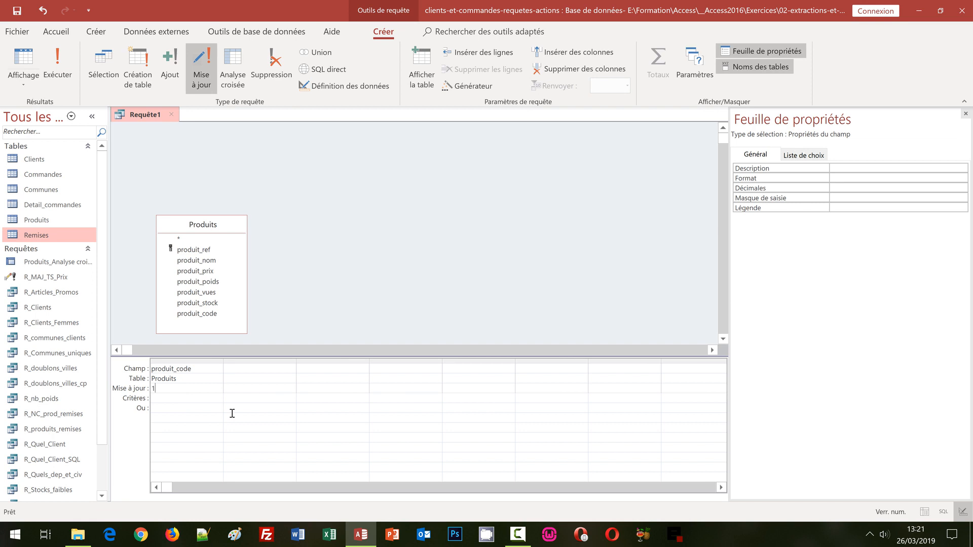
{"action": "key", "text": "Tab"}
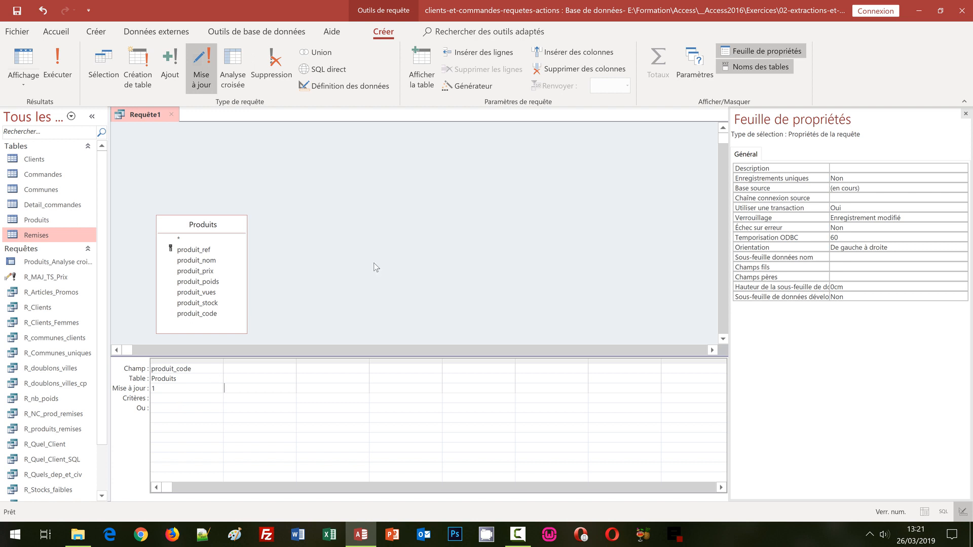
Save the query as R_MAJ_produit_code and run it, accepting the update of the product records.
{"action": "key", "text": "ctrl+s"}
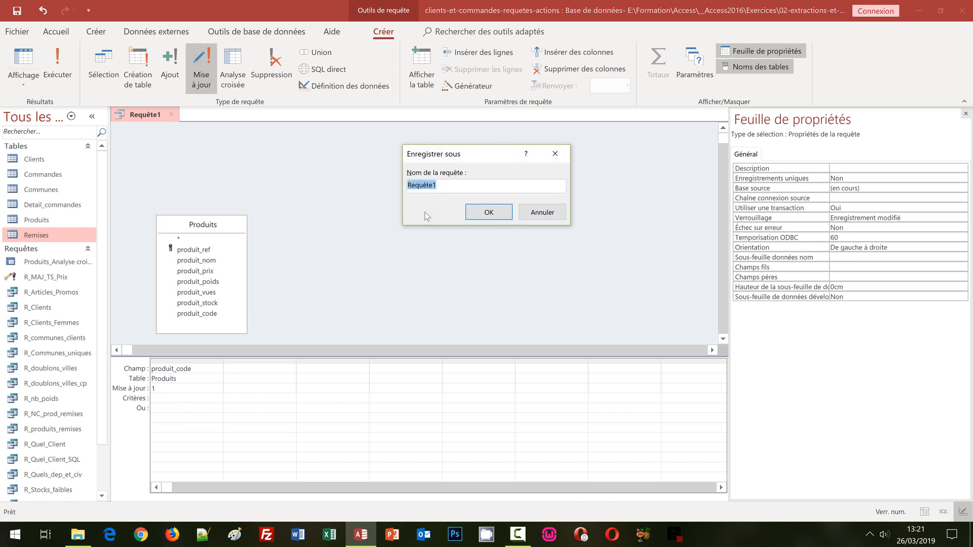
{"action": "type", "text": "R_MAJ_produit_code"}
{"action": "left_click", "coordinate": [501, 211]}
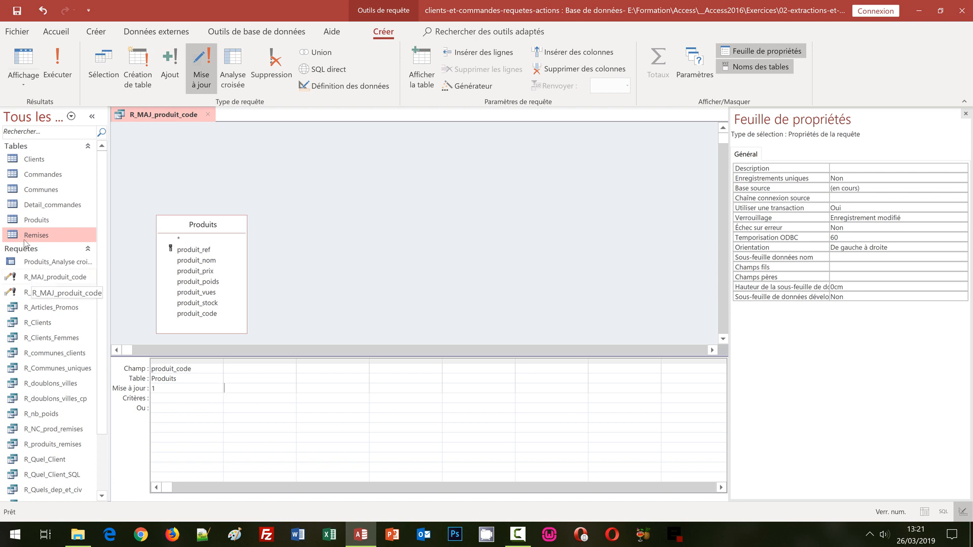
{"action": "left_click", "coordinate": [57, 73]}
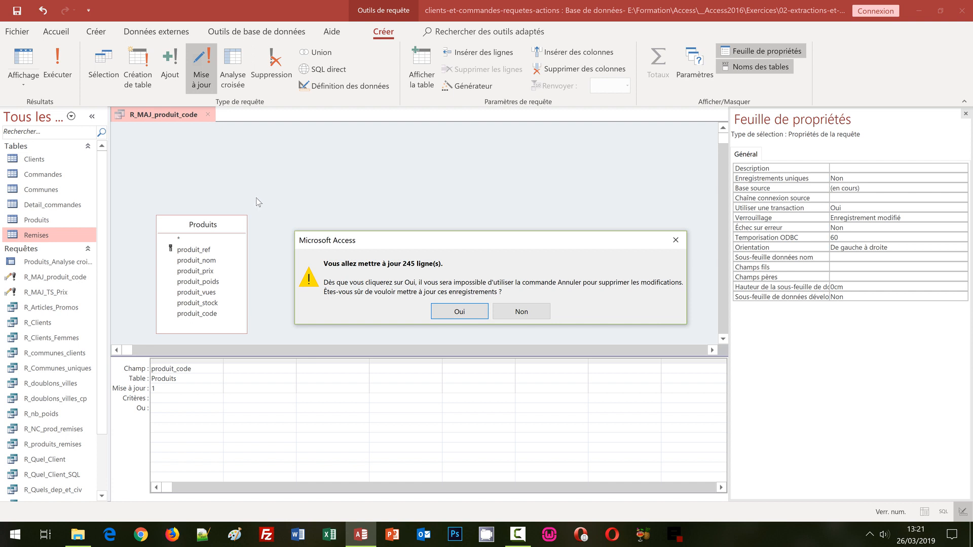
{"action": "left_click_drag", "start_coordinate": [495, 241], "coordinate": [391, 175]}
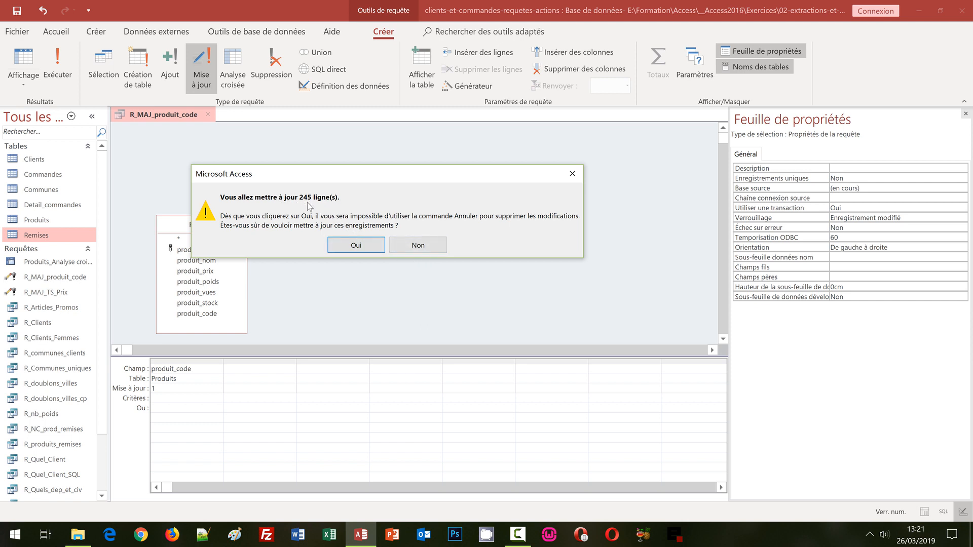
{"action": "left_click", "coordinate": [351, 249]}
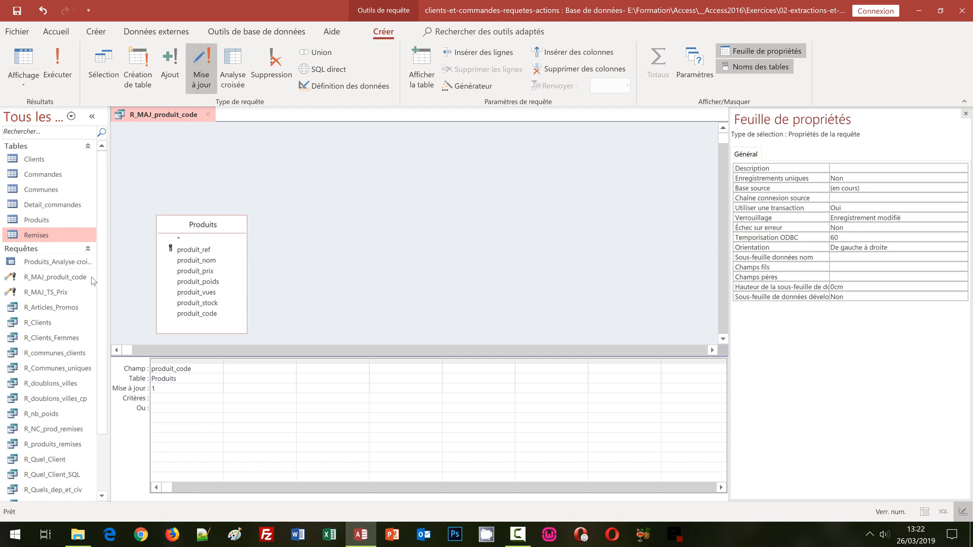
Check the produit_code values throughout the Produits table.
{"action": "double_click", "coordinate": [29, 220]}
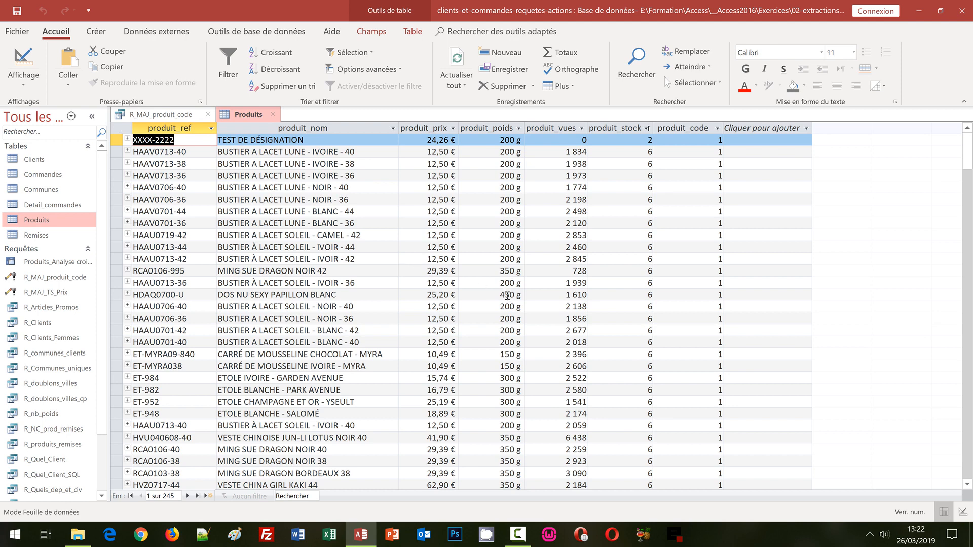
{"action": "left_click", "coordinate": [969, 389]}
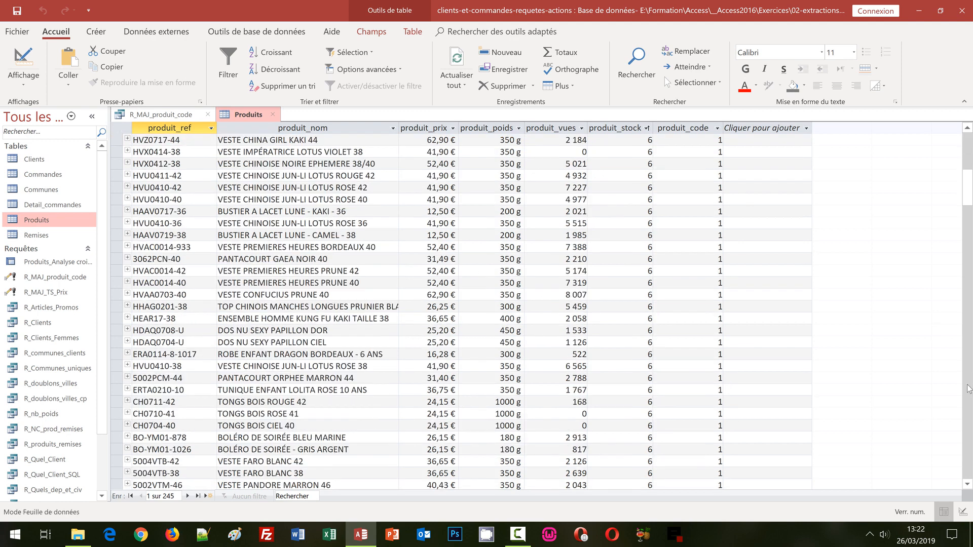
Look through more of the Produits records, return to the first one and select the produit_code column.
{"action": "left_click", "coordinate": [968, 388]}
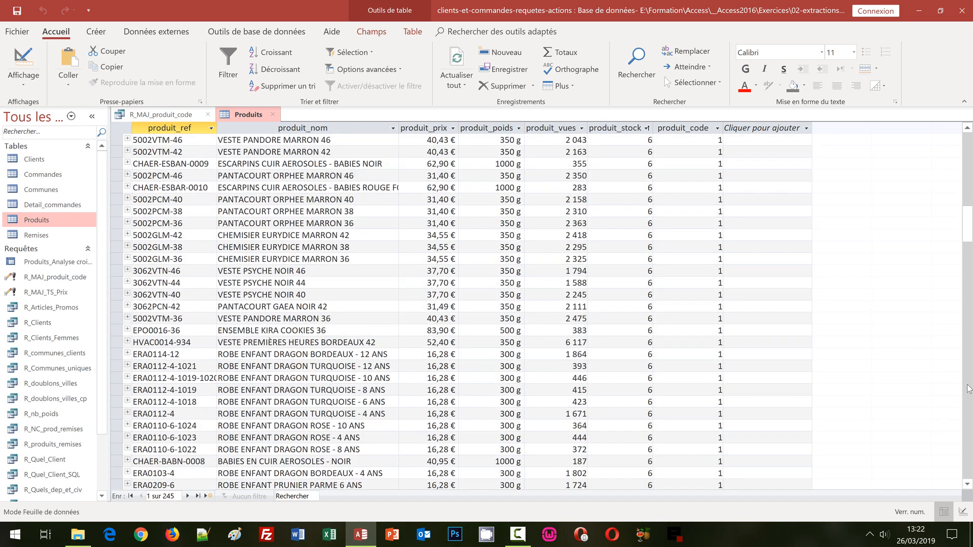
{"action": "left_click", "coordinate": [969, 388]}
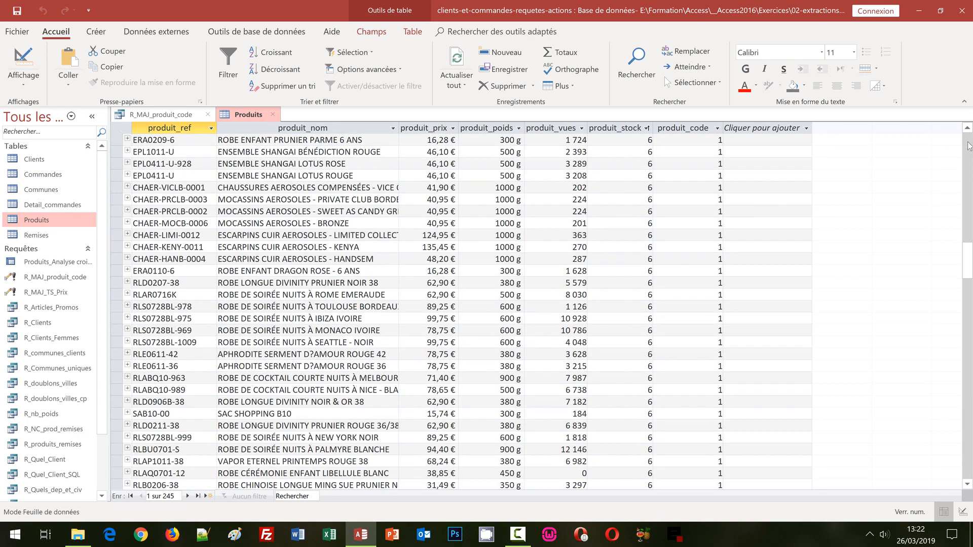
{"action": "left_click", "coordinate": [968, 146]}
{"action": "left_click", "coordinate": [969, 146]}
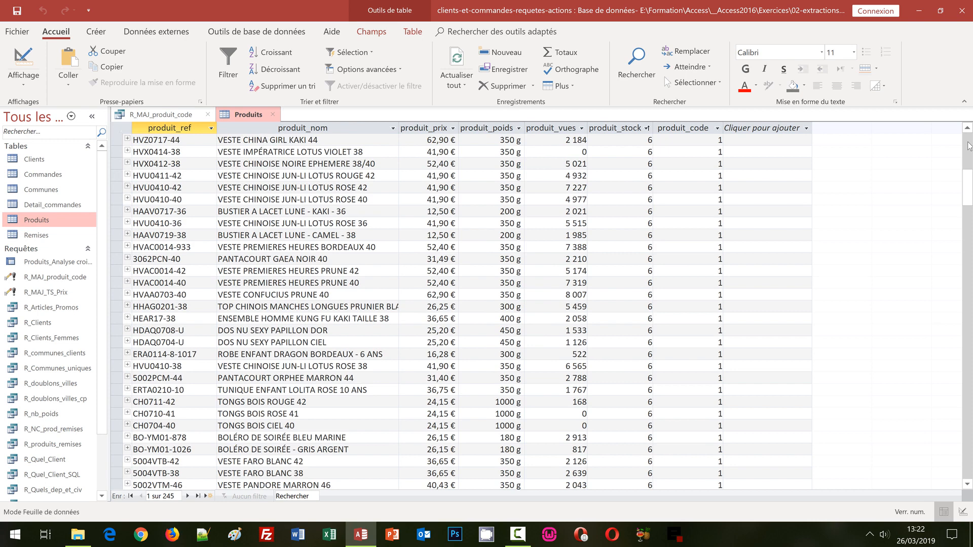
{"action": "left_click", "coordinate": [969, 146]}
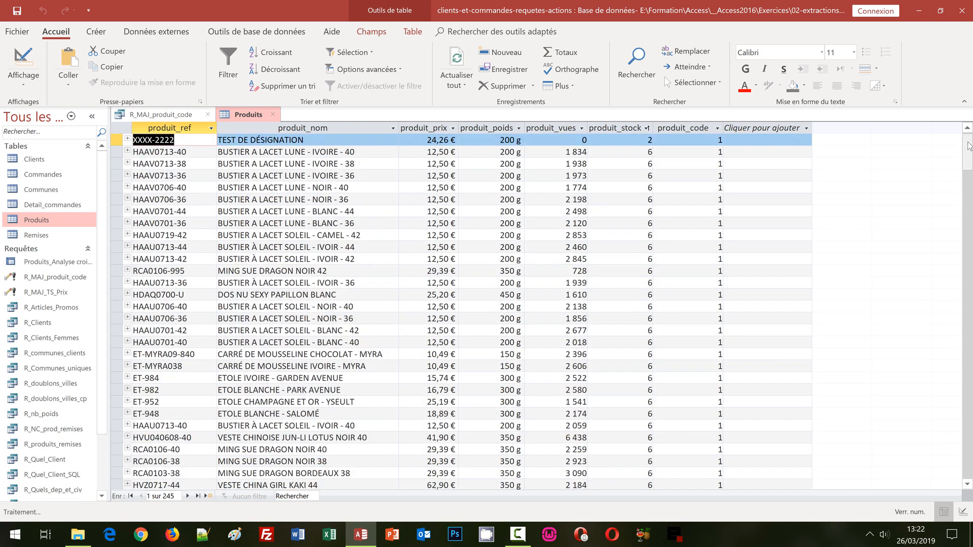
{"action": "left_click", "coordinate": [699, 128]}
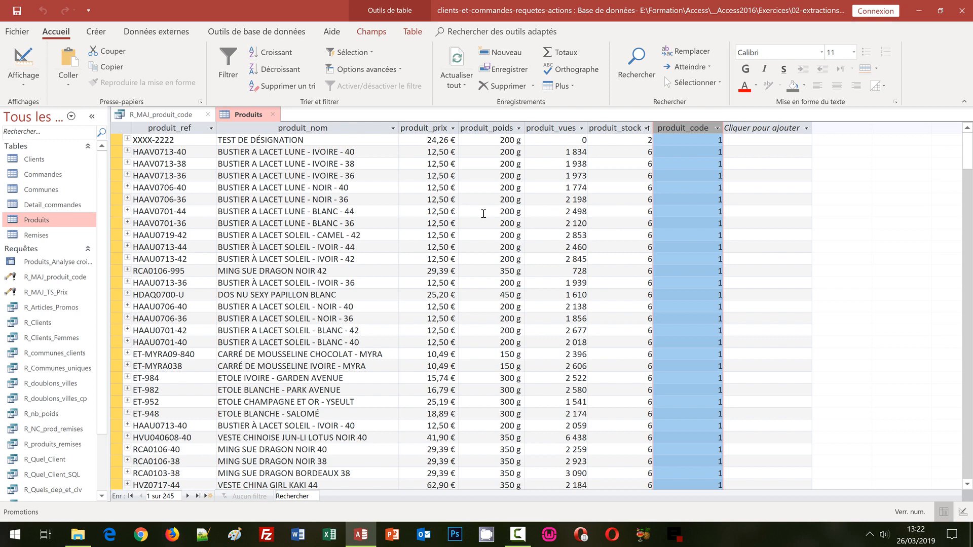
Check the results of the R_NC_prod_remises and R_produits_remises queries, closing each one after viewing.
{"action": "double_click", "coordinate": [51, 429]}
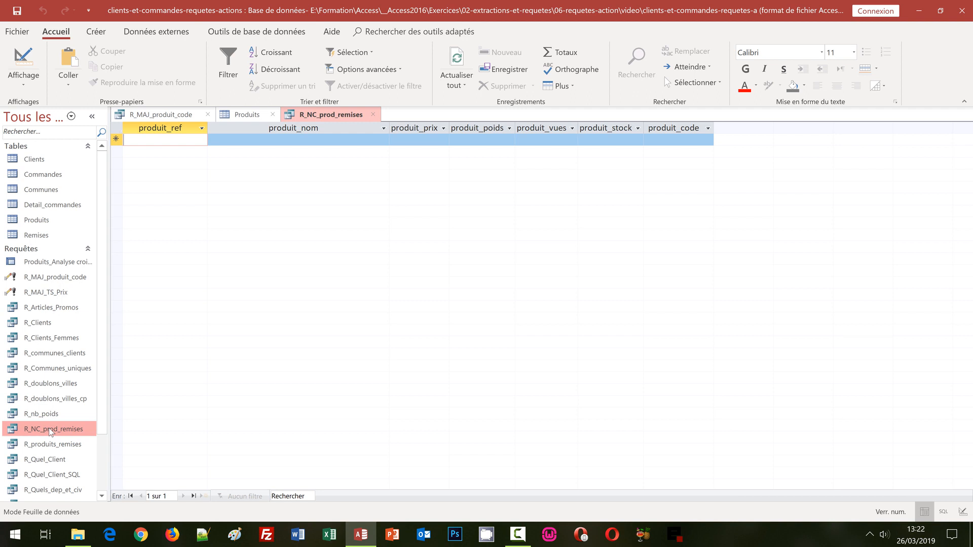
{"action": "left_click", "coordinate": [375, 114]}
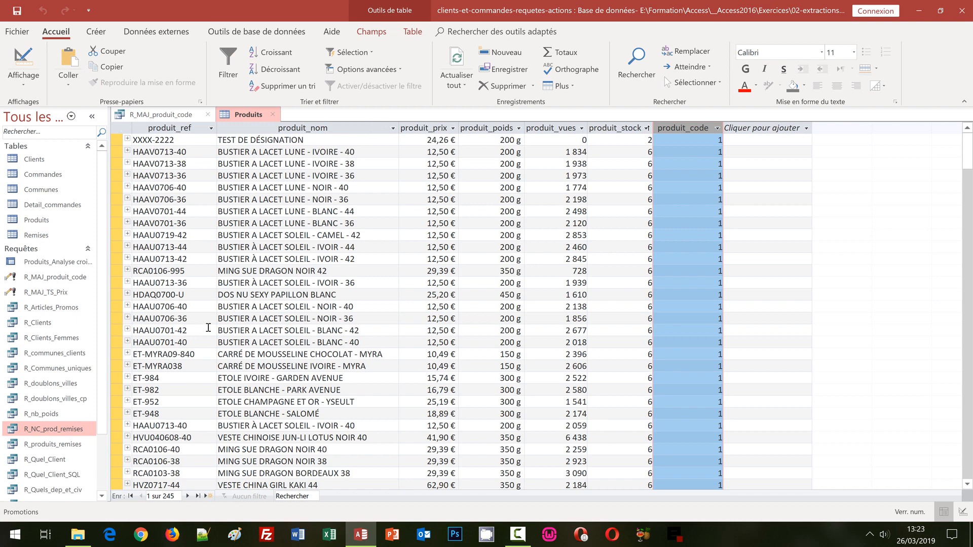
{"action": "double_click", "coordinate": [49, 444]}
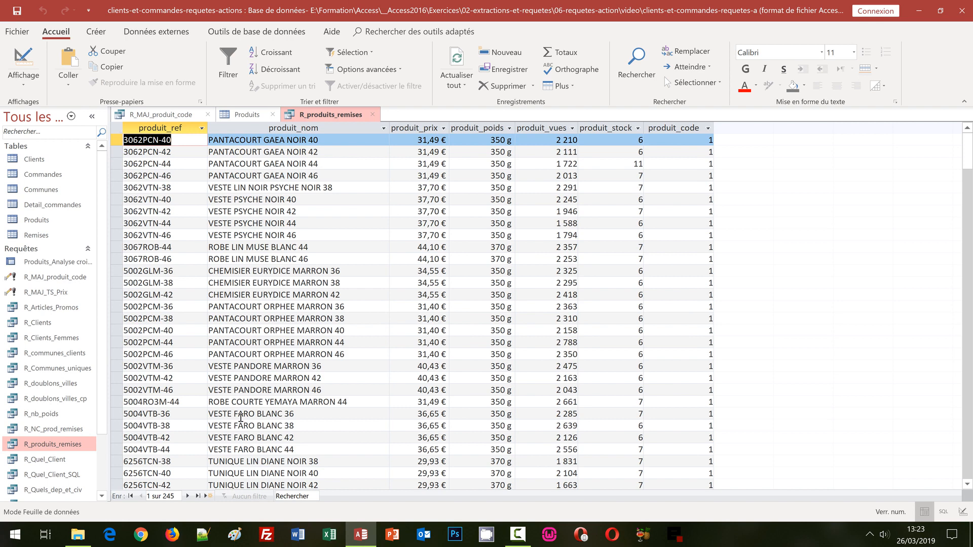
{"action": "left_click", "coordinate": [373, 115]}
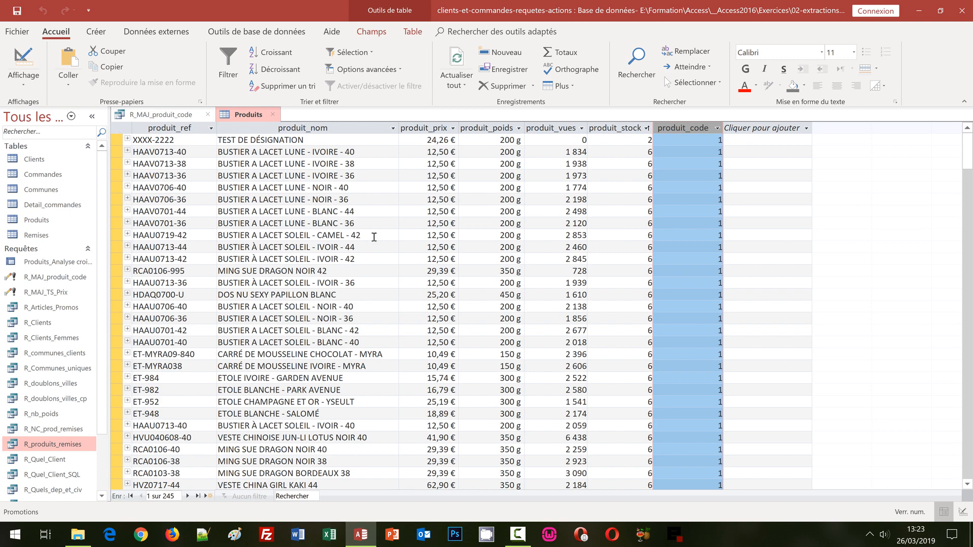
Close the Produits table and the R_MAJ_produit_code query, and review the Commune_dep values in the Communes table.
{"action": "left_click", "coordinate": [273, 115]}
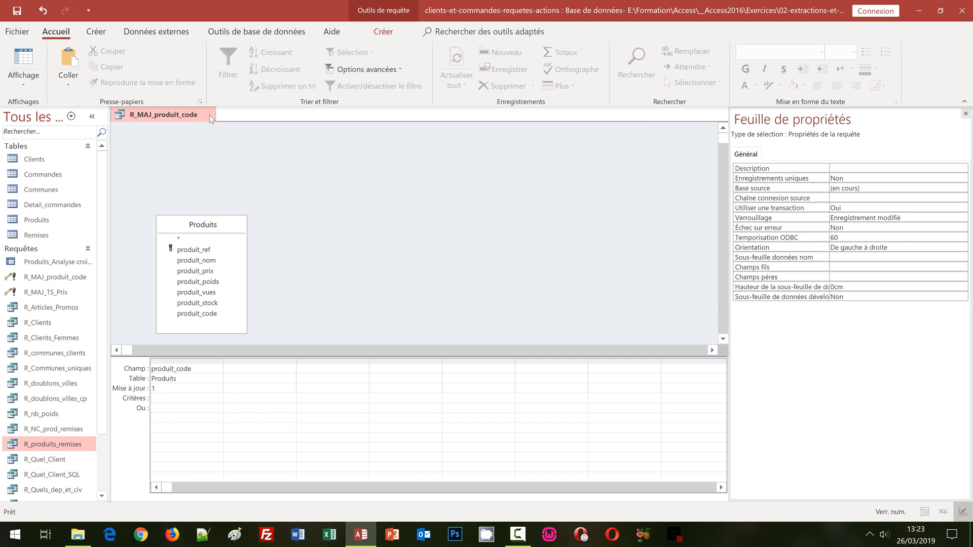
{"action": "left_click", "coordinate": [207, 114]}
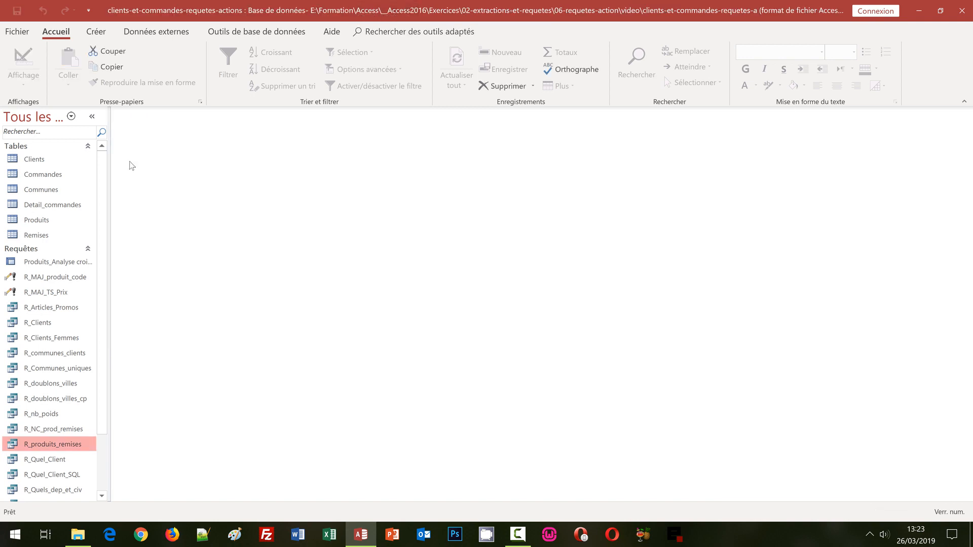
{"action": "double_click", "coordinate": [56, 189]}
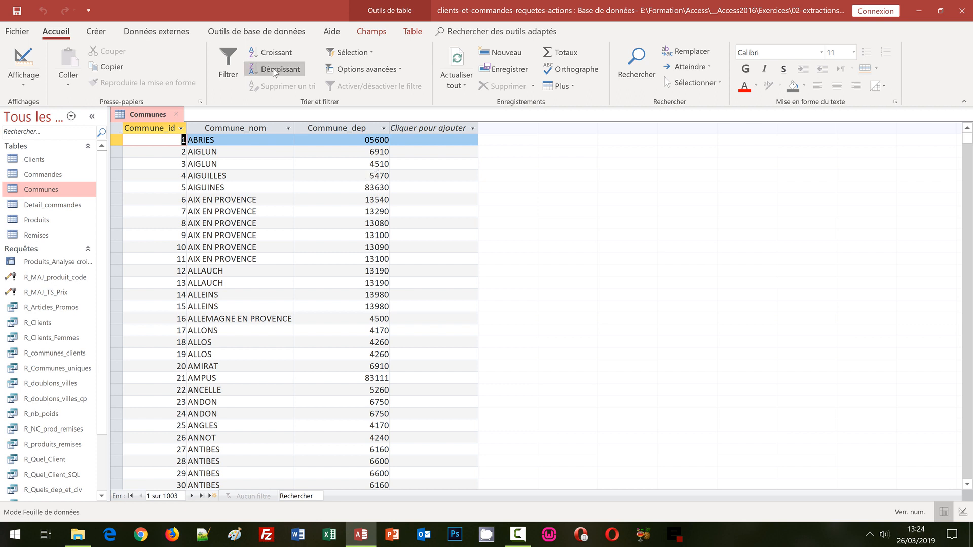
{"action": "left_click", "coordinate": [179, 115]}
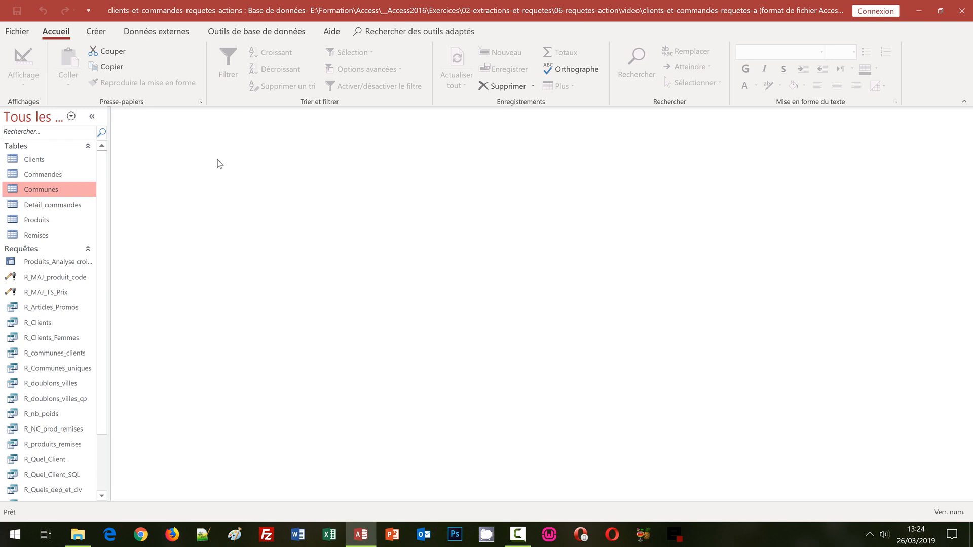
Create a new query in design view based on the Communes table and reposition its field list.
{"action": "left_click", "coordinate": [98, 32]}
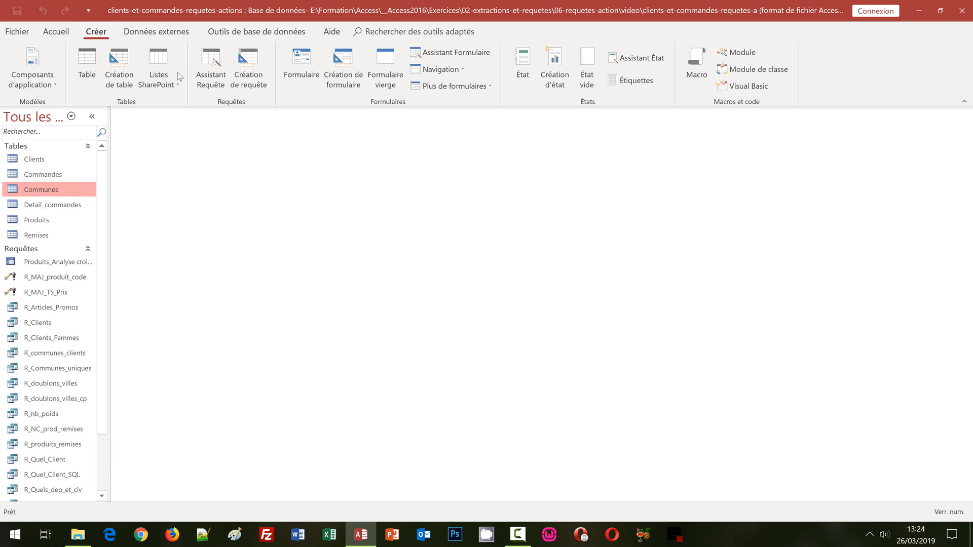
{"action": "left_click", "coordinate": [253, 81]}
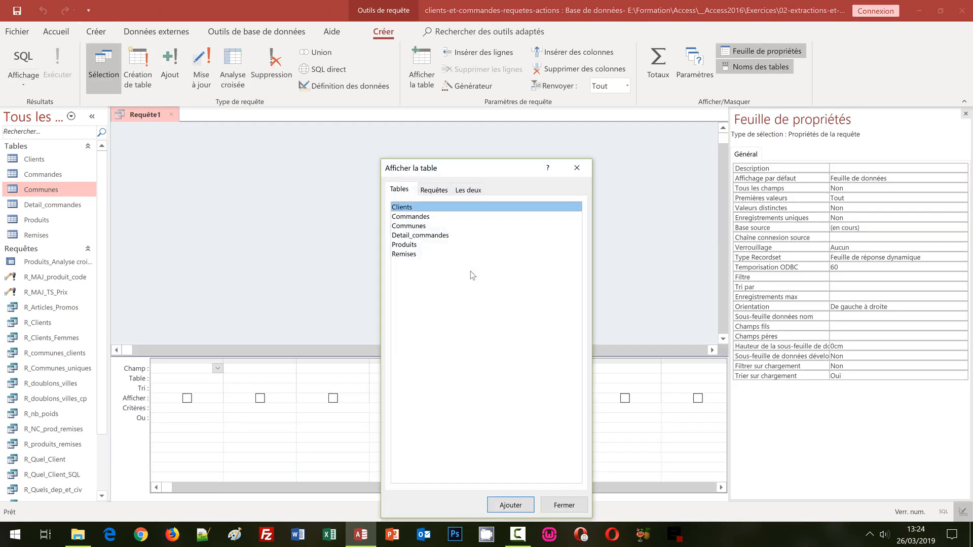
{"action": "left_click", "coordinate": [414, 226]}
{"action": "left_click_drag", "start_coordinate": [444, 173], "coordinate": [342, 116]}
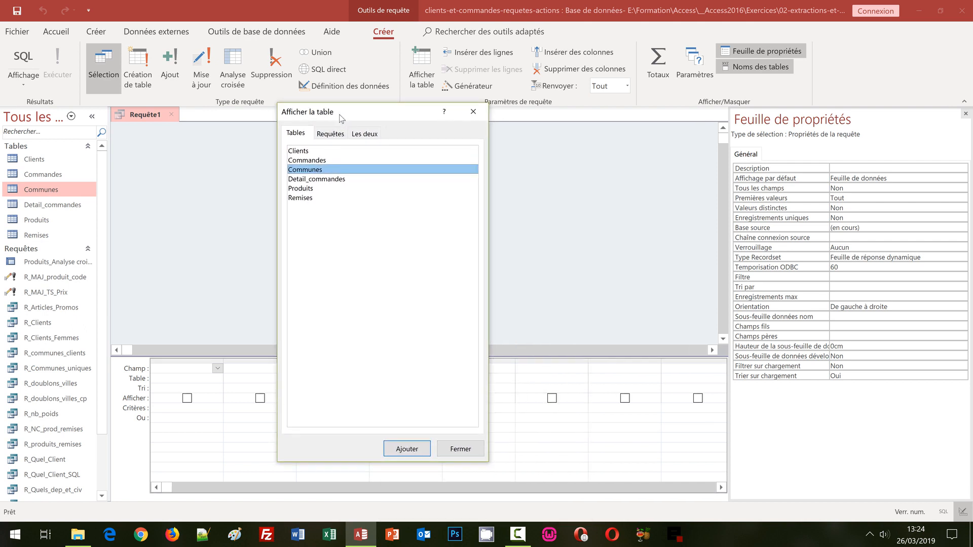
{"action": "left_click", "coordinate": [406, 449]}
{"action": "left_click", "coordinate": [459, 449]}
{"action": "left_click_drag", "start_coordinate": [193, 143], "coordinate": [207, 251]}
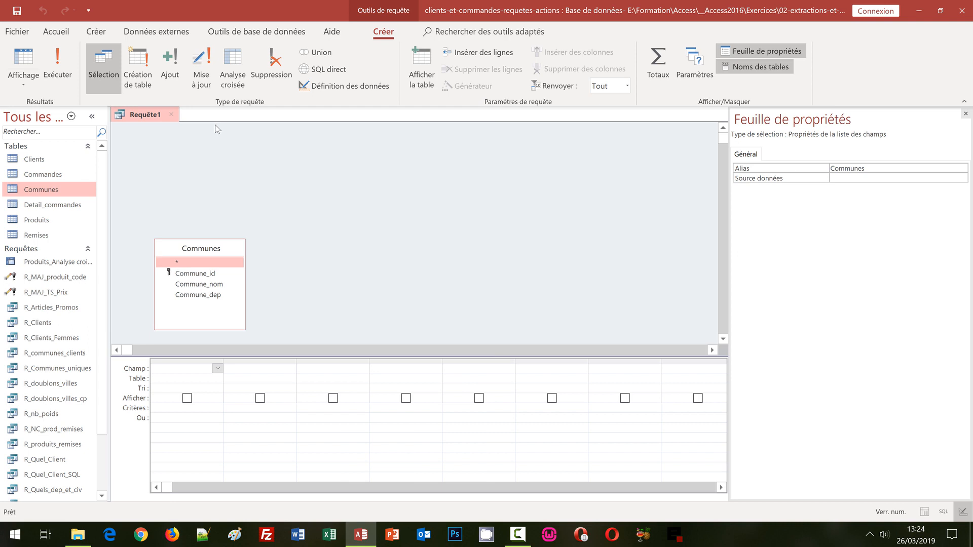
Convert the query to an update query, add Commune_dep to the grid and widen its column.
{"action": "left_click", "coordinate": [201, 67]}
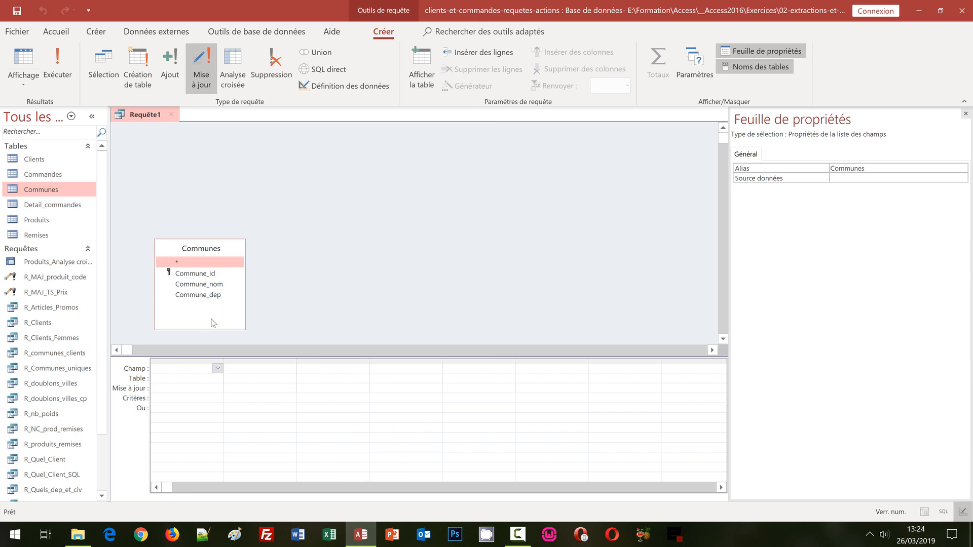
{"action": "double_click", "coordinate": [208, 296]}
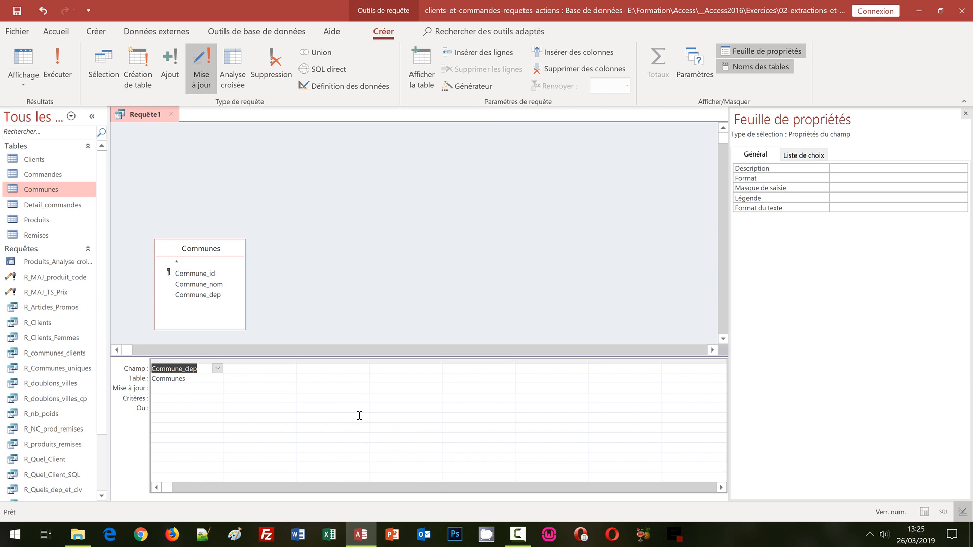
{"action": "left_click", "coordinate": [169, 389]}
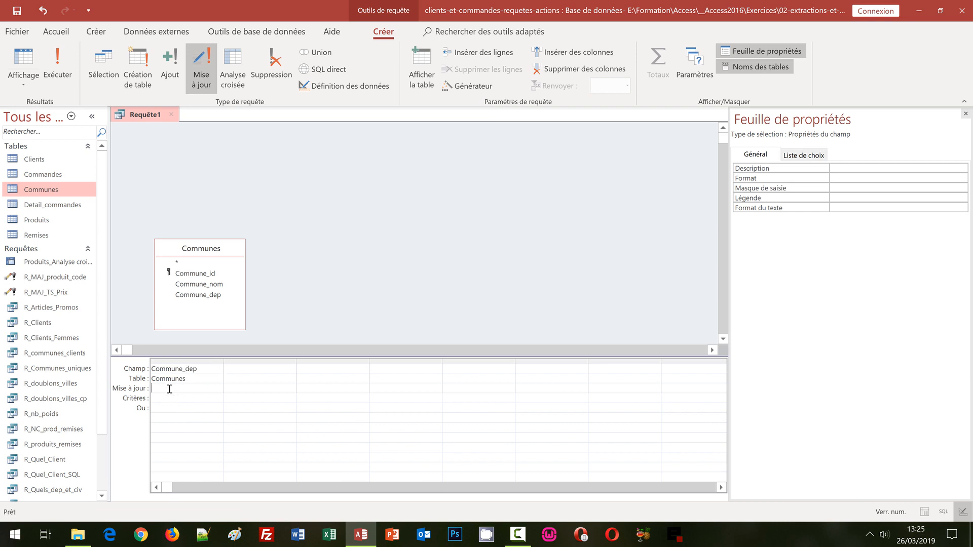
{"action": "left_click_drag", "start_coordinate": [224, 362], "coordinate": [271, 362]}
Set the update value of Commune_dep to "0" & [Commune_dep], reusing the copied field name.
{"action": "left_click", "coordinate": [147, 370]}
{"action": "key", "text": "ctrl+c"}
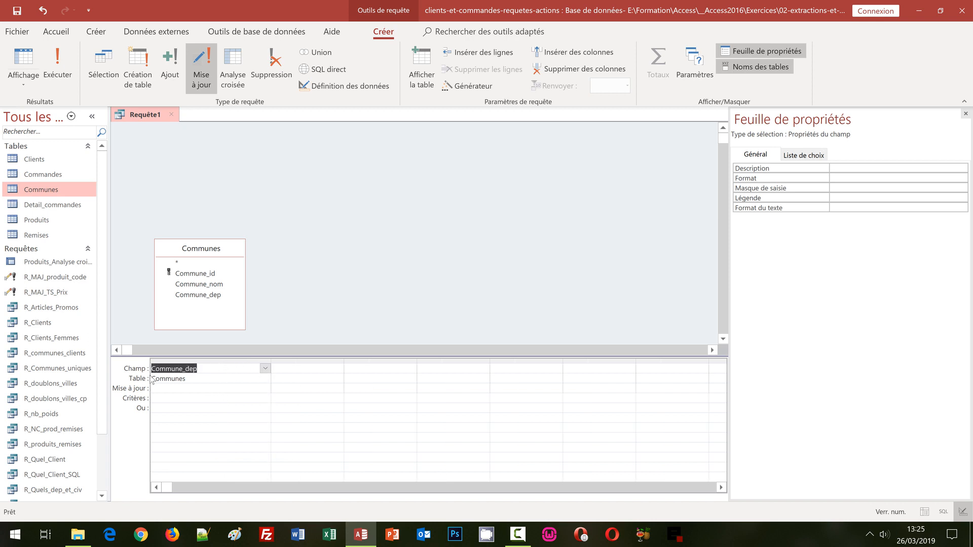
{"action": "left_click", "coordinate": [168, 389]}
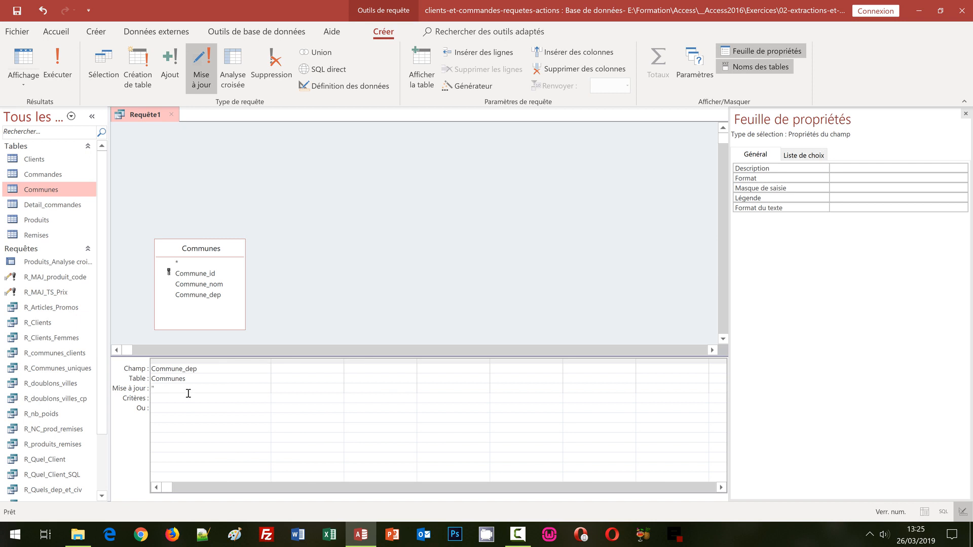
{"action": "type", "text": "\"03"}
{"action": "key", "text": "BackSpace"}
{"action": "type", "text": "\" & []"}
{"action": "key", "text": "ctrl+v"}
Open the Expression Builder for the Commune_dep criterion and reposition its dialog.
{"action": "left_click", "coordinate": [220, 400]}
{"action": "right_click", "coordinate": [161, 400]}
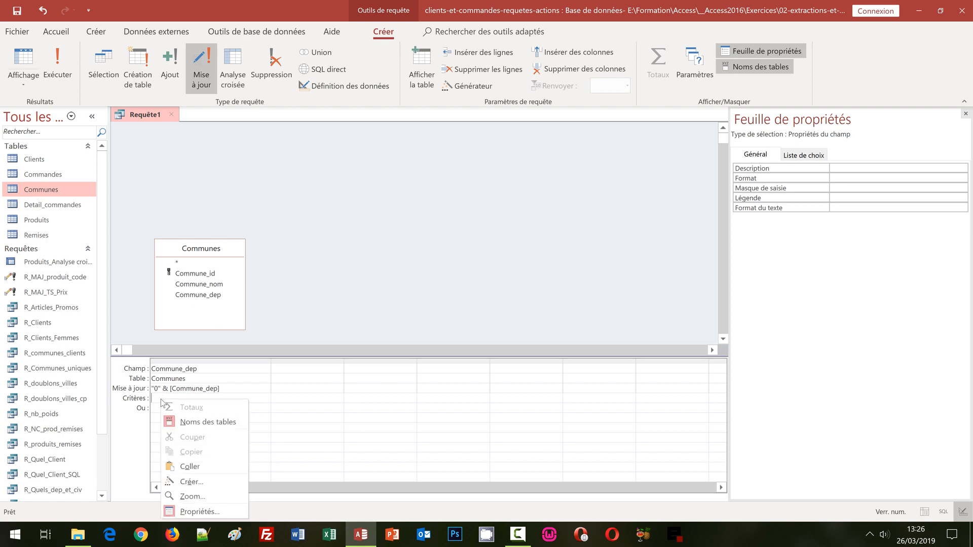
{"action": "left_click", "coordinate": [209, 484]}
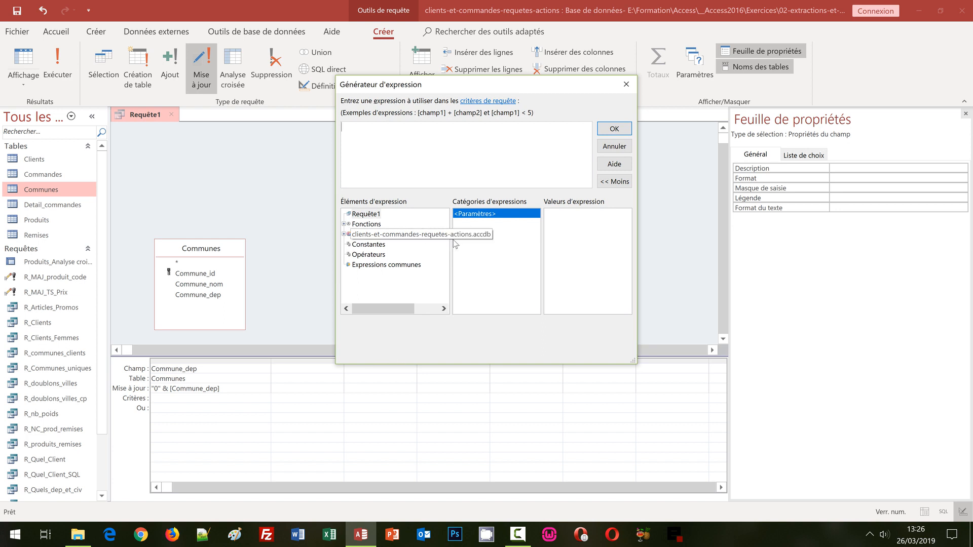
{"action": "left_click_drag", "start_coordinate": [412, 91], "coordinate": [295, 107]}
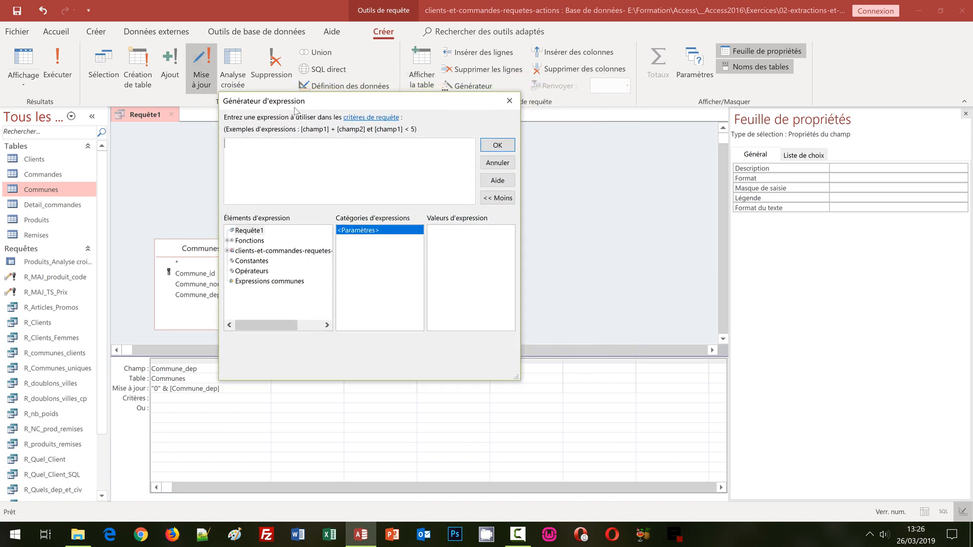
Insert the NbCar function from the built-in Texte functions into the criterion expression.
{"action": "left_click", "coordinate": [227, 241]}
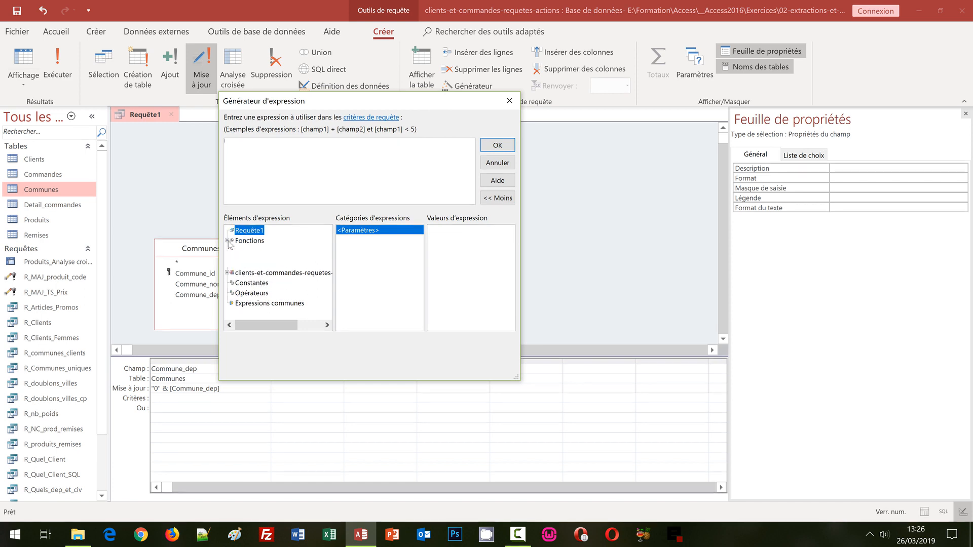
{"action": "left_click", "coordinate": [287, 251]}
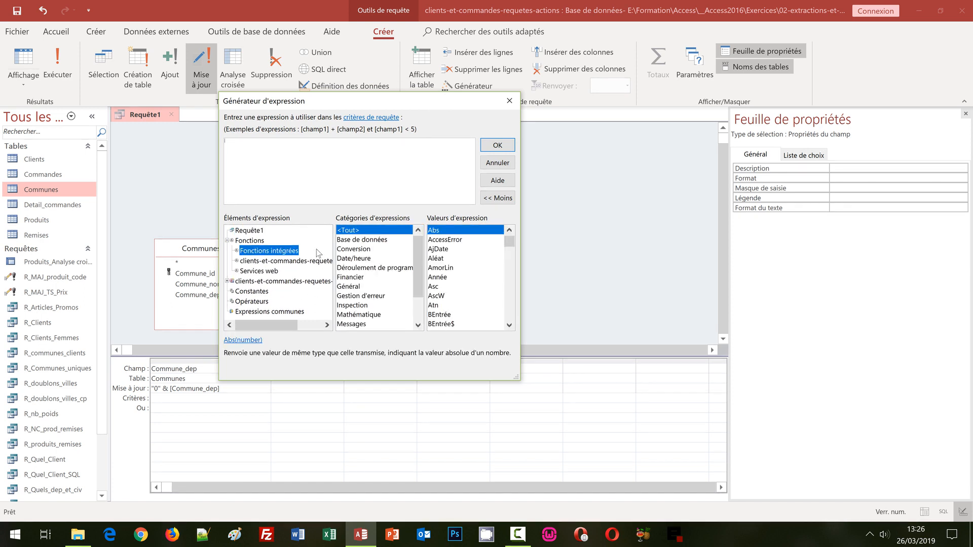
{"action": "left_click", "coordinate": [420, 320]}
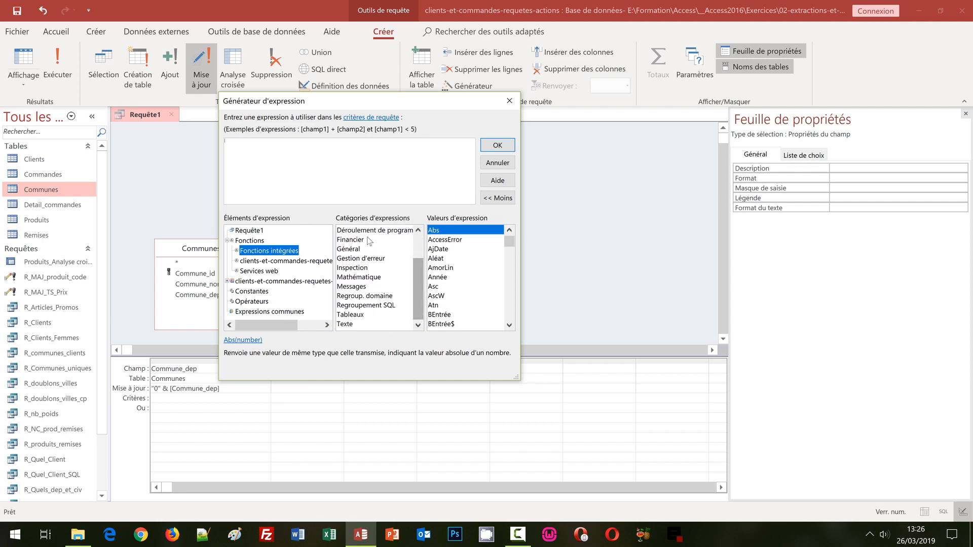
{"action": "left_click", "coordinate": [346, 324]}
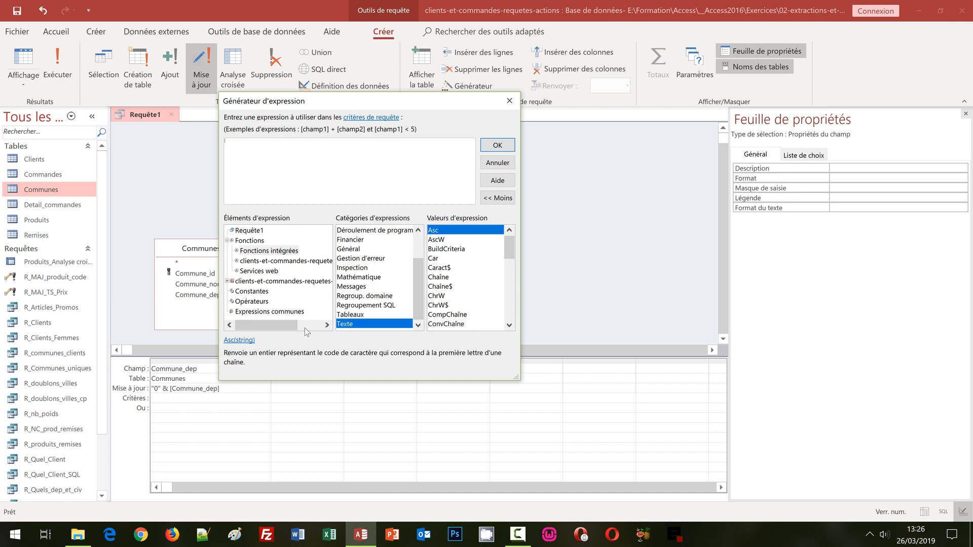
{"action": "left_click", "coordinate": [511, 312]}
{"action": "left_click", "coordinate": [511, 313]}
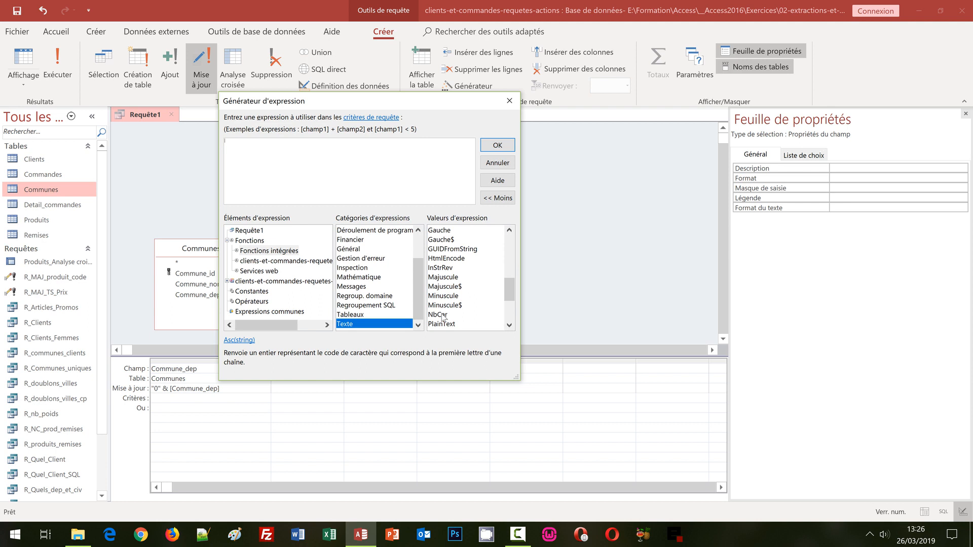
{"action": "left_click", "coordinate": [442, 316]}
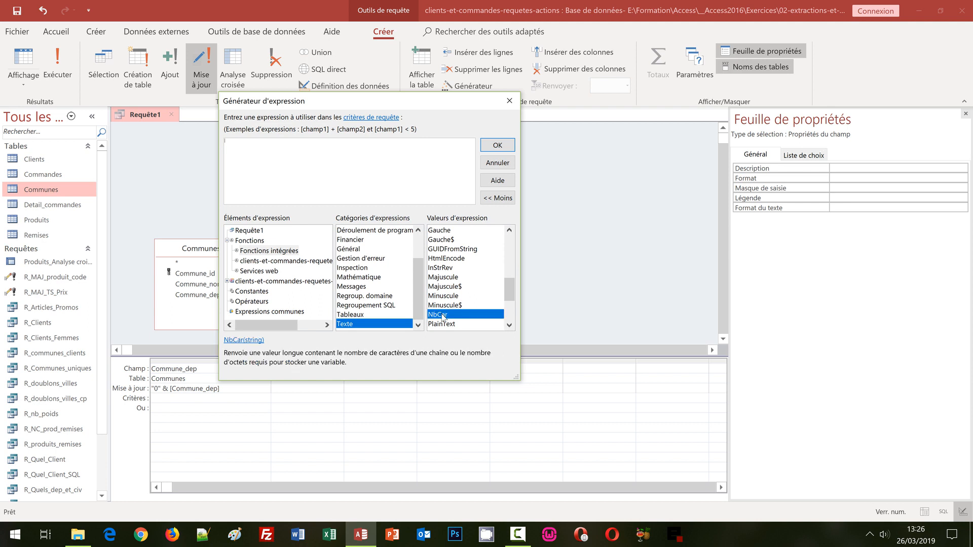
{"action": "double_click", "coordinate": [443, 315]}
Complete the criterion as NbCar([Commune_dep])="4" and apply it to the Commune_dep column.
{"action": "left_click", "coordinate": [270, 145]}
{"action": "key", "text": "Delete"}
{"action": "type", "text": "[Commune_dep]"}
{"action": "type", "text": "]"}
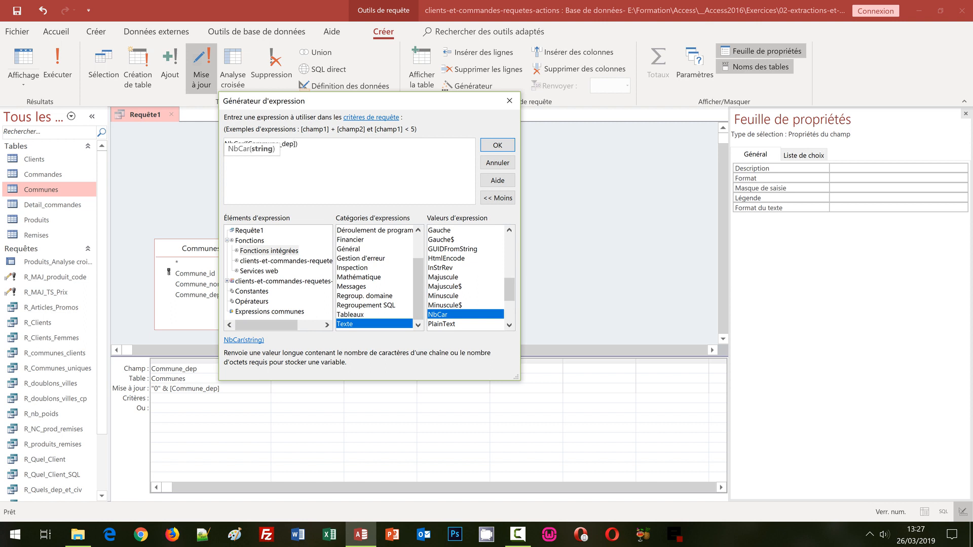
{"action": "left_click", "coordinate": [314, 144]}
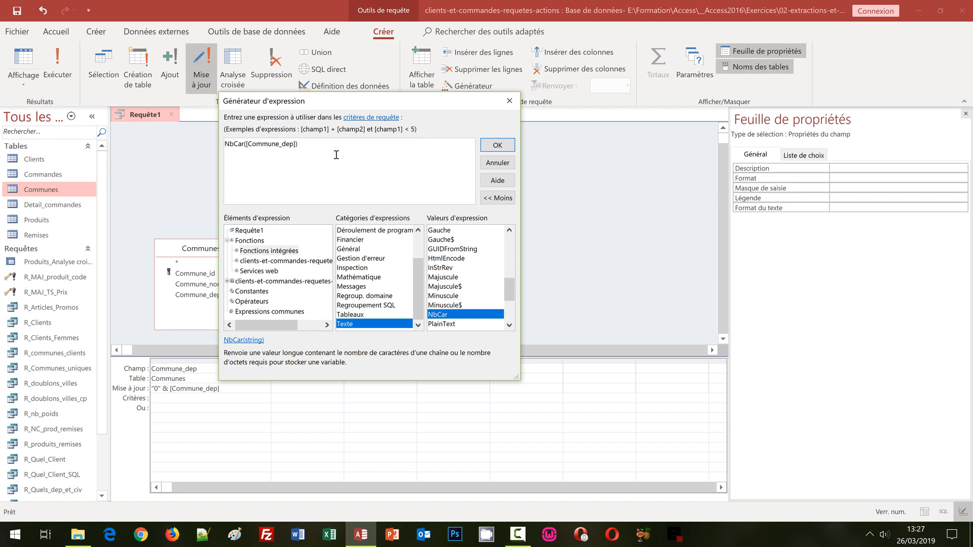
{"action": "type", "text": "=4"}
{"action": "left_click", "coordinate": [497, 146]}
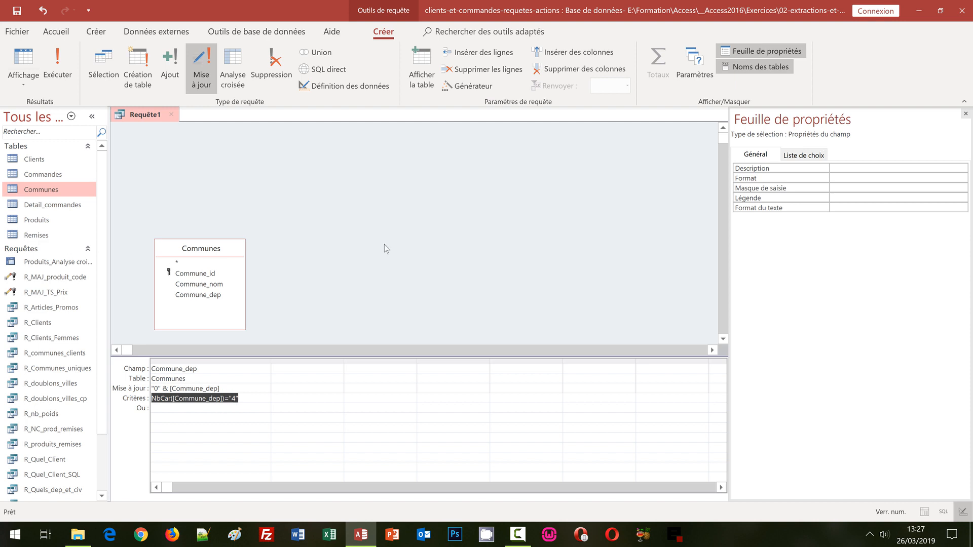
Save the update query as R_MAJ_cp and run it, accepting the update of the Communes records.
{"action": "key", "text": "ctrl+s"}
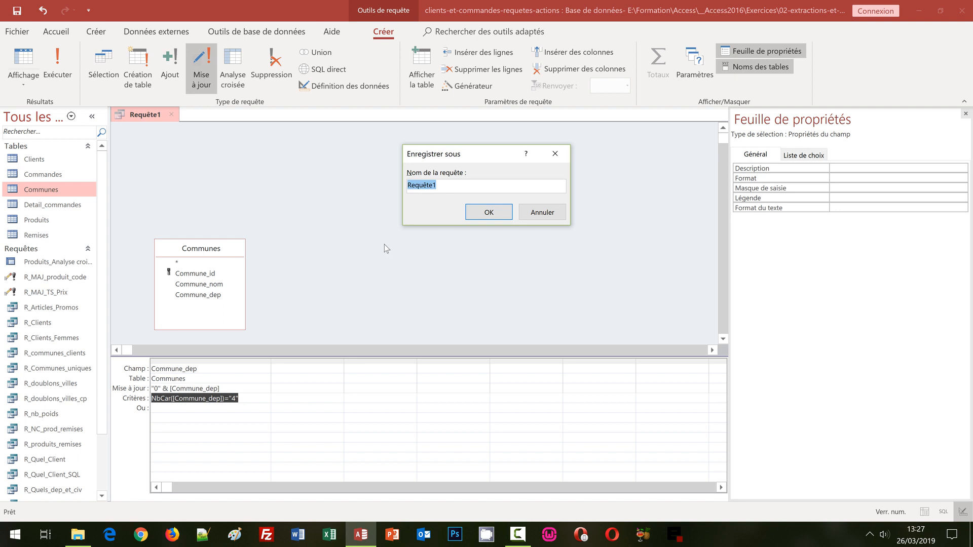
{"action": "type", "text": "R_MAJ_cp"}
{"action": "left_click", "coordinate": [496, 217]}
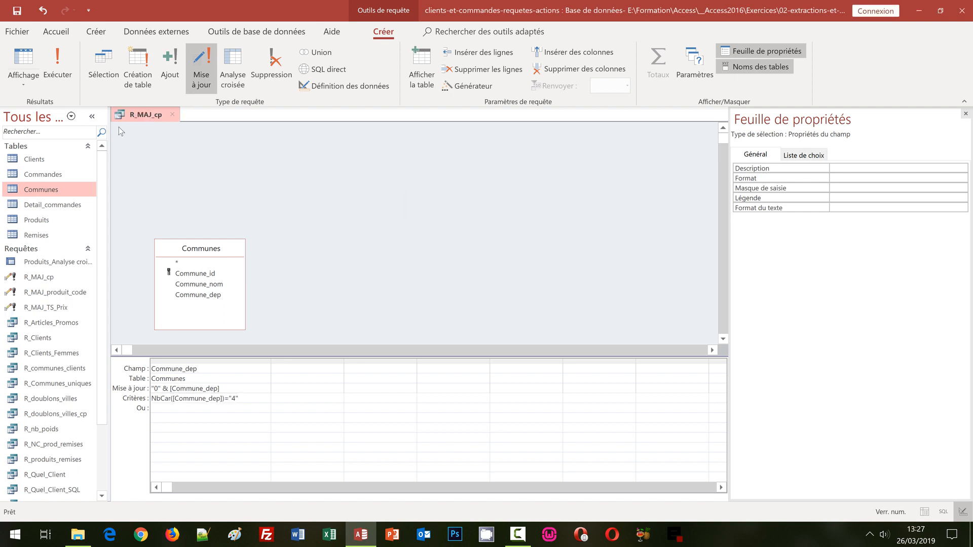
{"action": "left_click", "coordinate": [66, 76]}
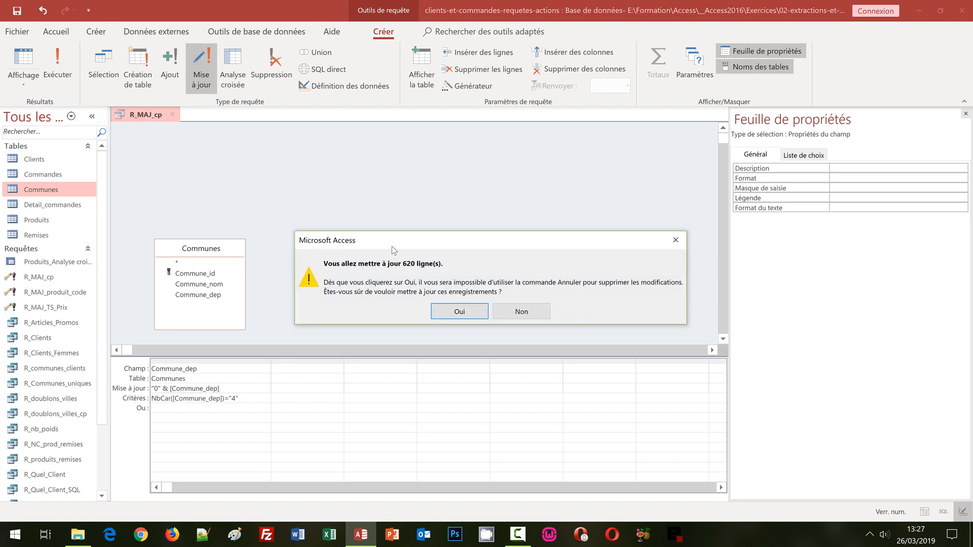
{"action": "left_click_drag", "start_coordinate": [391, 243], "coordinate": [313, 188]}
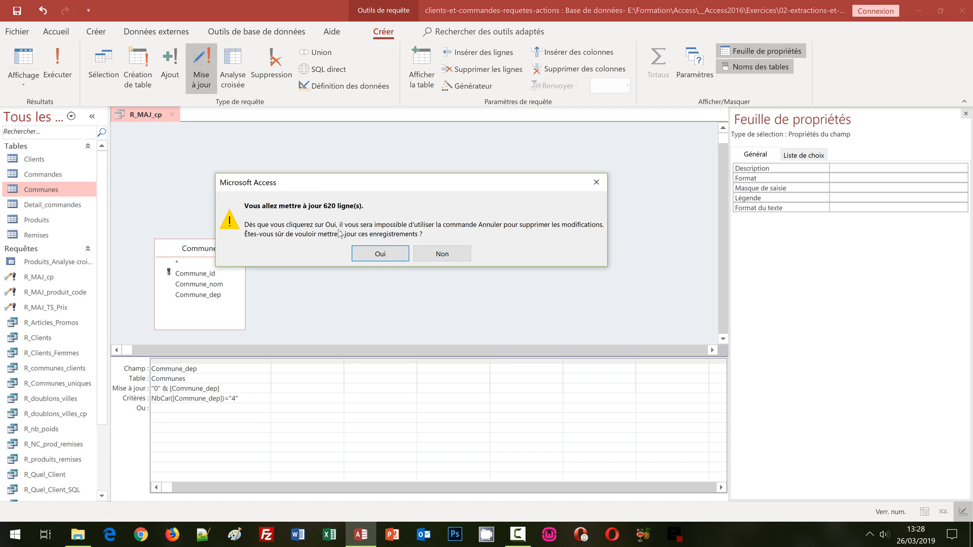
{"action": "left_click", "coordinate": [370, 256]}
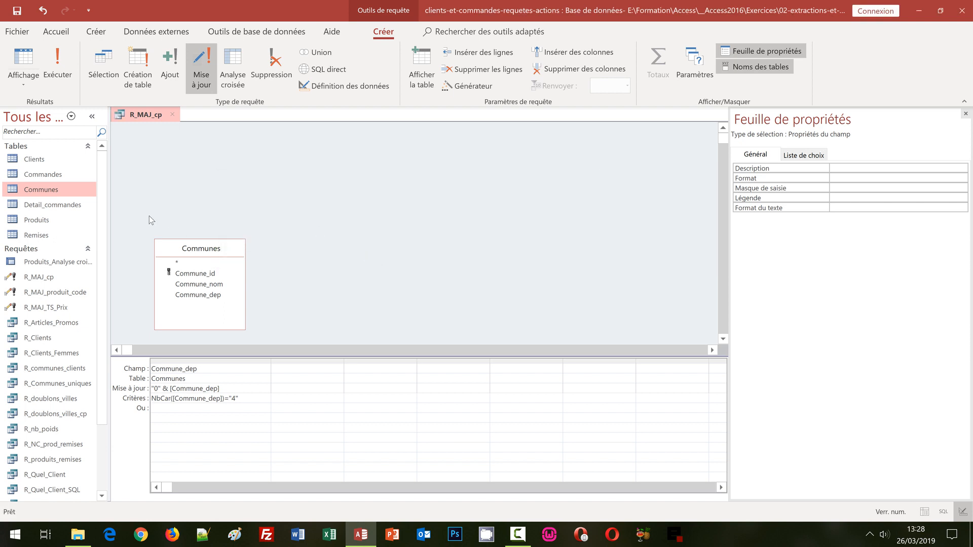
Check the updated Commune_dep postal codes in the Communes table, and close the table and the R_MAJ_cp query.
{"action": "double_click", "coordinate": [57, 189]}
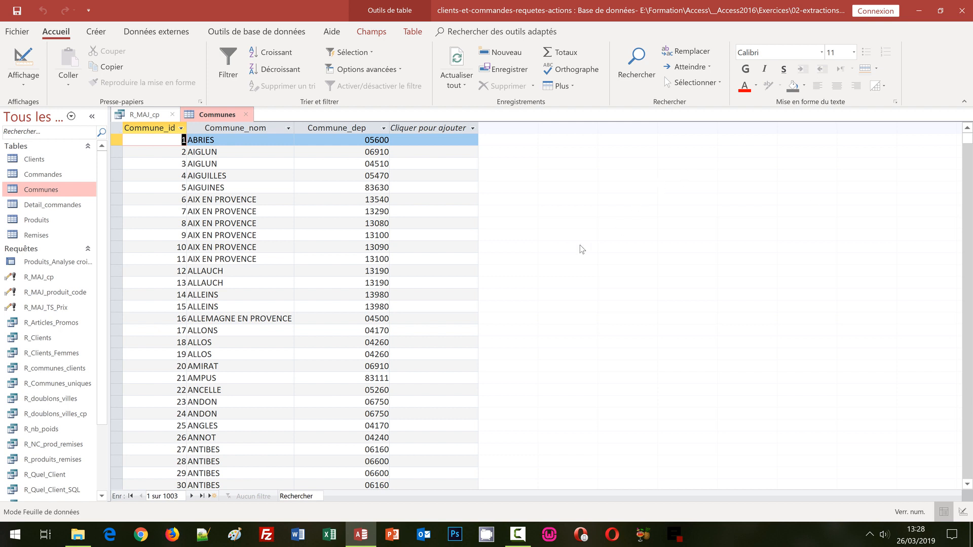
{"action": "left_click", "coordinate": [246, 114]}
{"action": "left_click", "coordinate": [174, 115]}
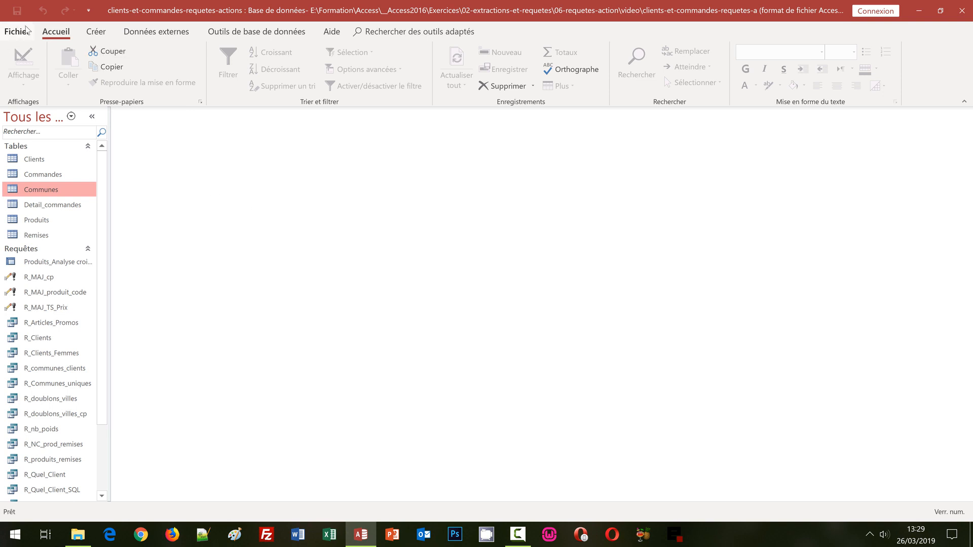
Create a new query in design view with the Produits table, enlarging and repositioning its field list to show all fields.
{"action": "left_click", "coordinate": [96, 32]}
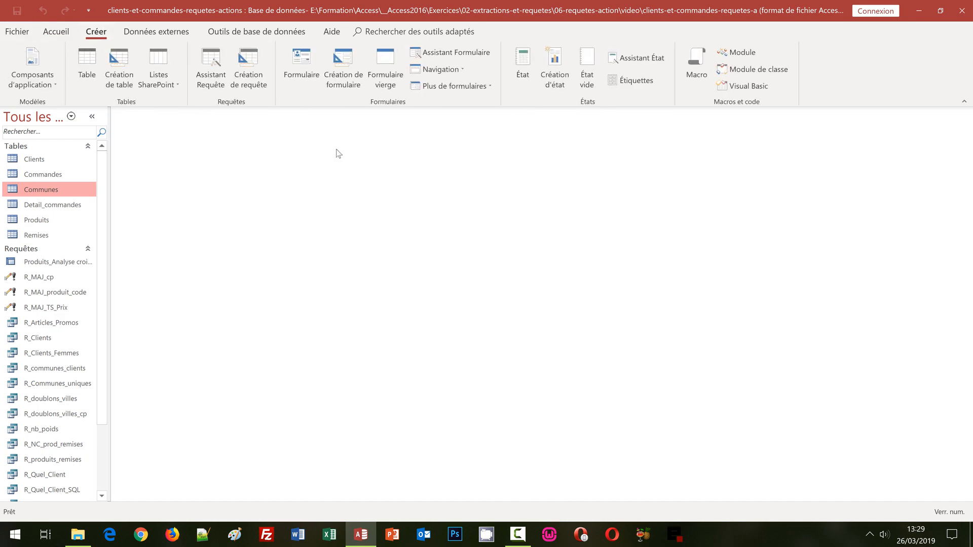
{"action": "left_click", "coordinate": [248, 78]}
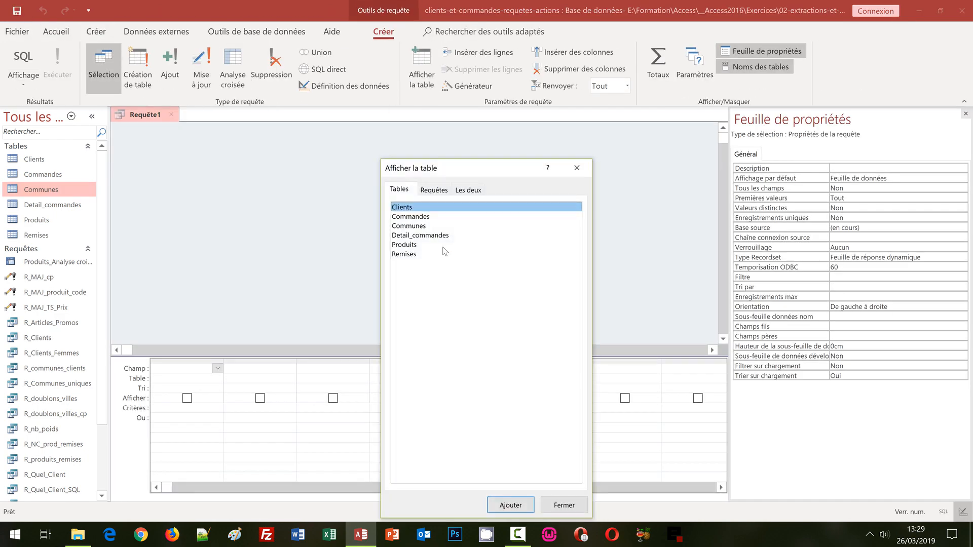
{"action": "left_click_drag", "start_coordinate": [469, 174], "coordinate": [335, 122]}
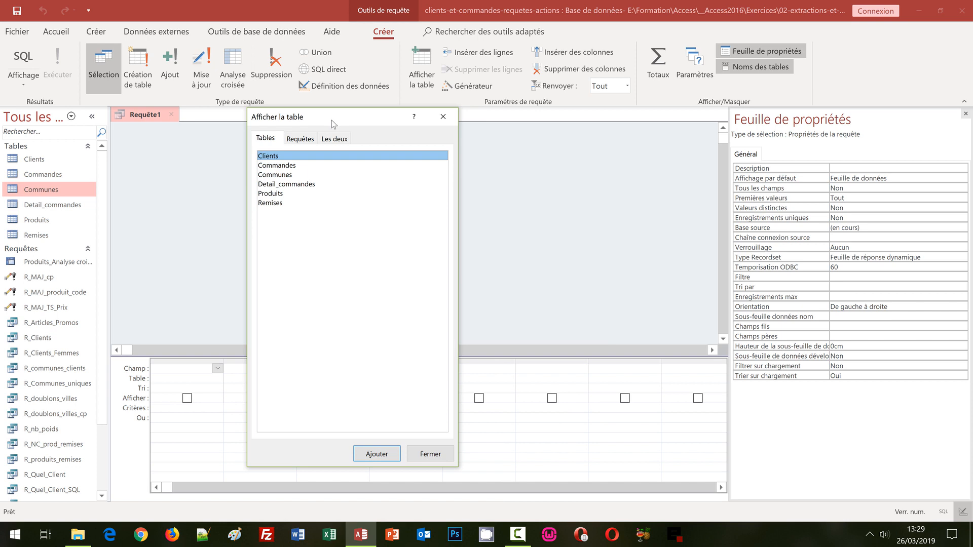
{"action": "left_click", "coordinate": [276, 197]}
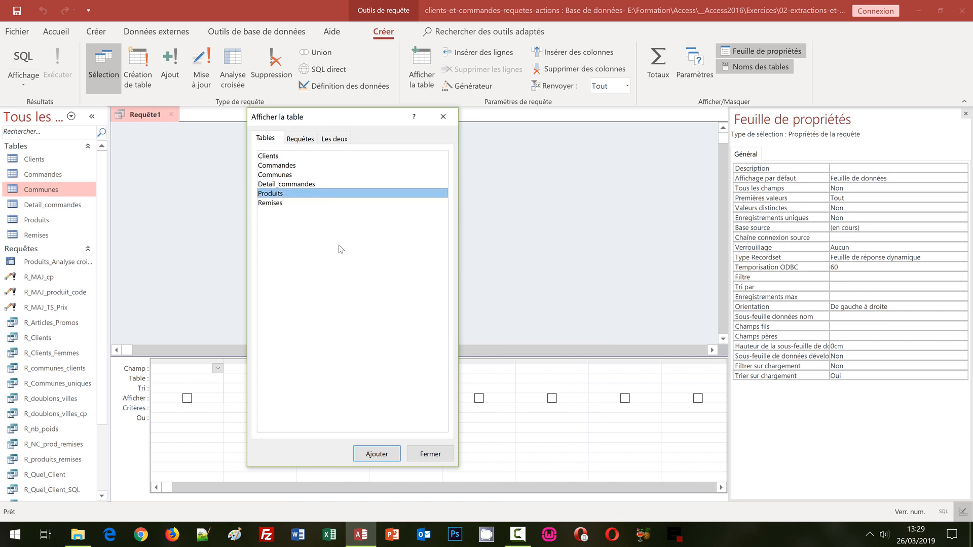
{"action": "left_click", "coordinate": [367, 454]}
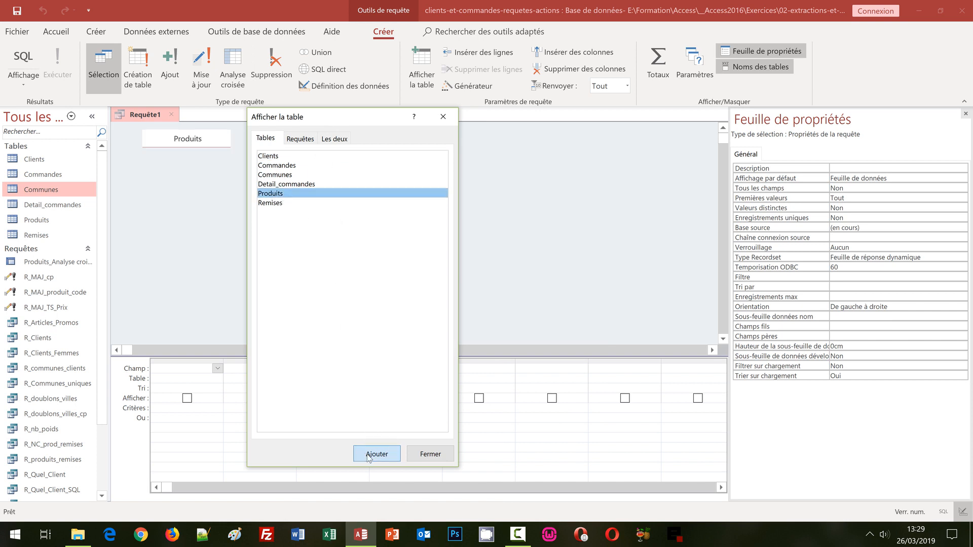
{"action": "left_click", "coordinate": [425, 453]}
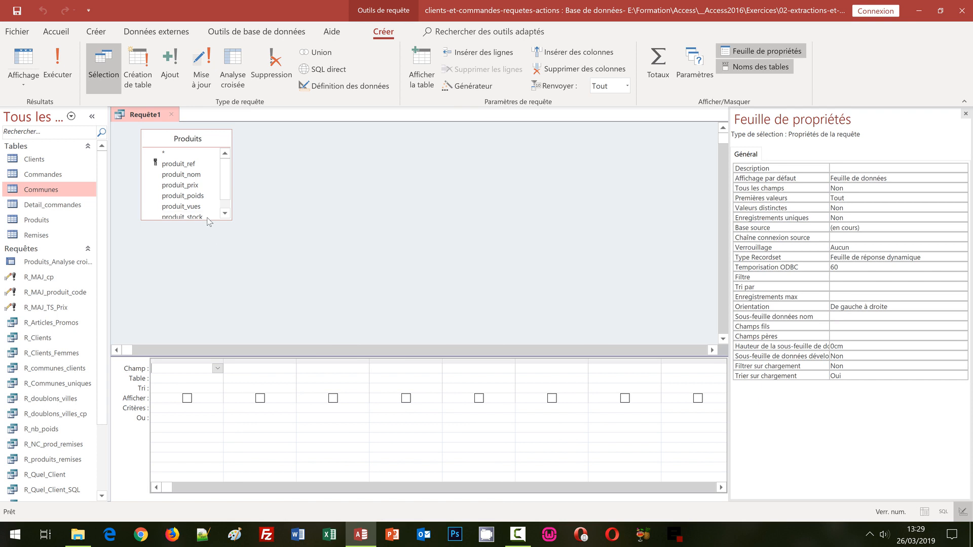
{"action": "left_click_drag", "start_coordinate": [207, 221], "coordinate": [208, 241]}
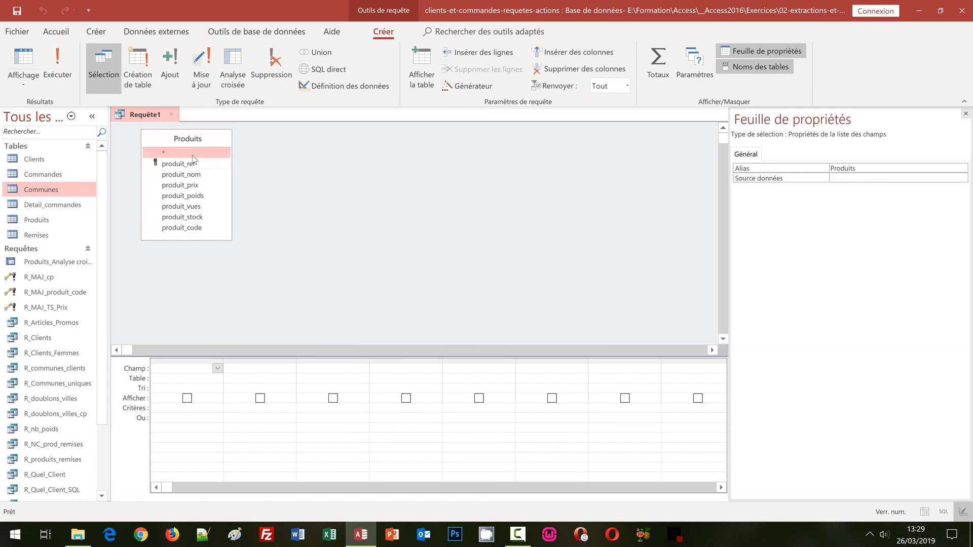
{"action": "left_click_drag", "start_coordinate": [195, 140], "coordinate": [207, 214]}
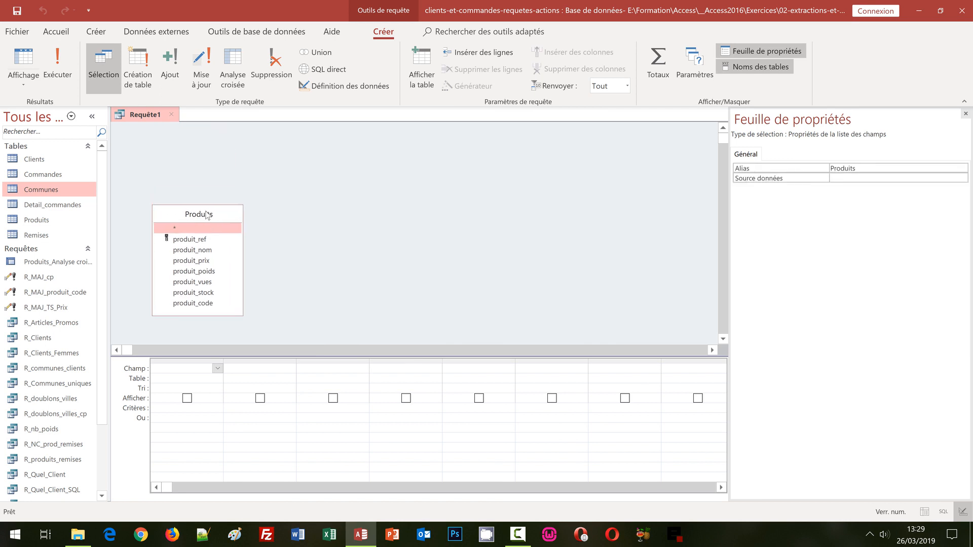
Convert the query to a delete query on produit_ref, with the parameter criterion [Référence à supprimer ?] in a widened column.
{"action": "left_click", "coordinate": [268, 75]}
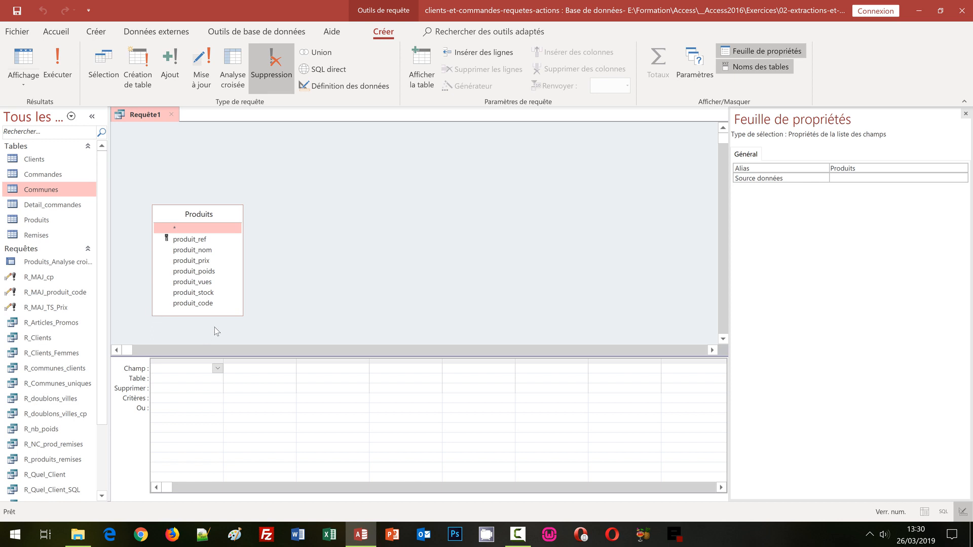
{"action": "double_click", "coordinate": [195, 241]}
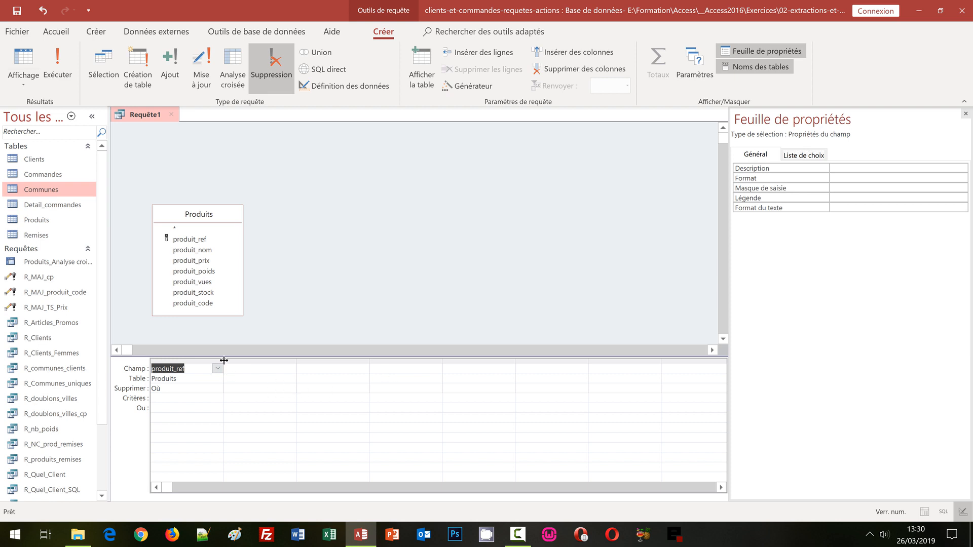
{"action": "left_click_drag", "start_coordinate": [225, 360], "coordinate": [284, 360]}
{"action": "left_click", "coordinate": [175, 400]}
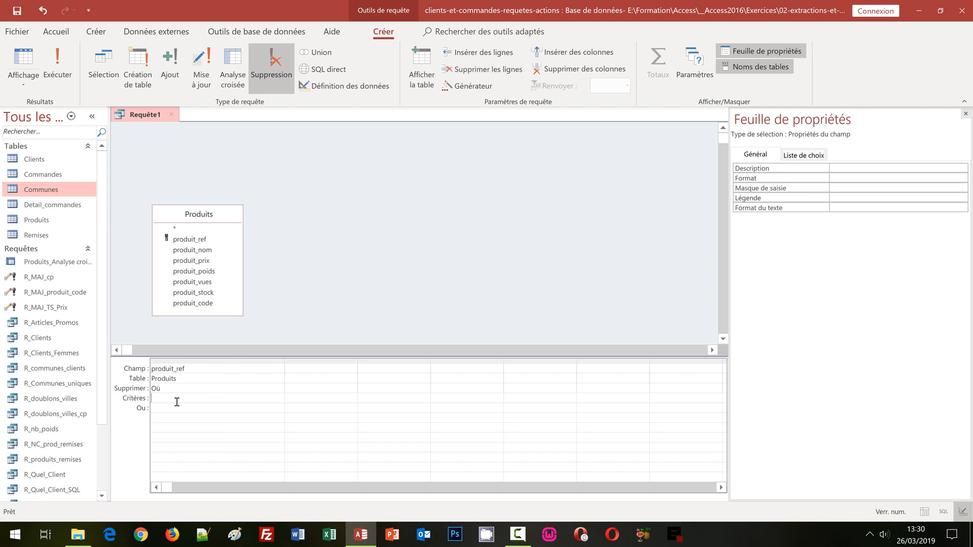
{"action": "type", "text": "[Référence à supprimer ?]"}
{"action": "key", "text": "Tab"}
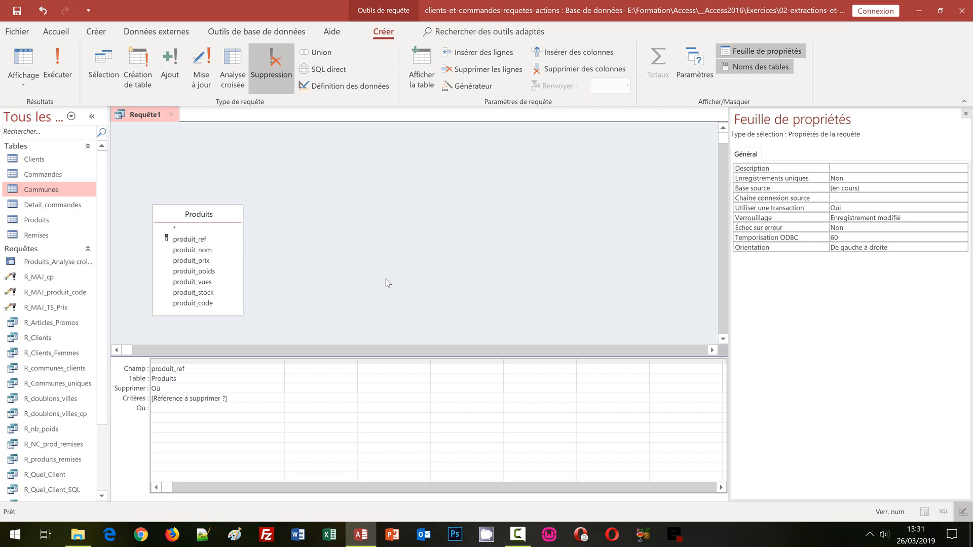
Save the delete query as R_Suppr_ref.
{"action": "key", "text": "ctrl+s"}
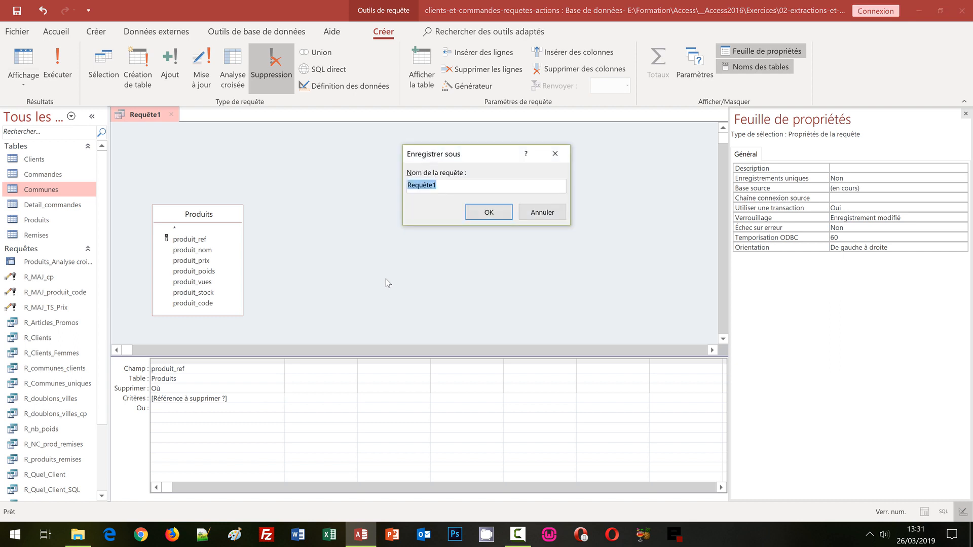
{"action": "type", "text": "R_Suppr_ref"}
{"action": "left_click", "coordinate": [488, 213]}
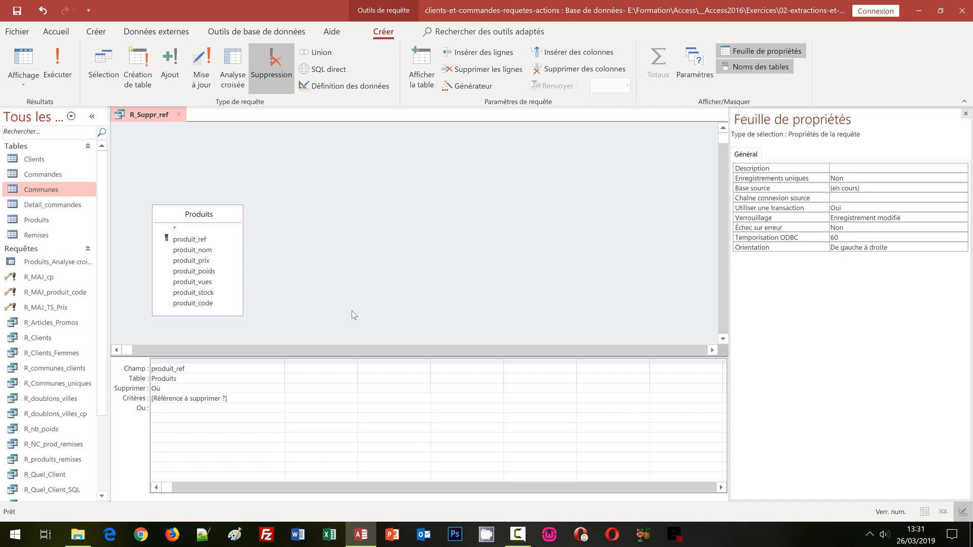
Look up the test product's reference in the Produits table, close the table, and locate R_Suppr_ref among the saved queries.
{"action": "double_click", "coordinate": [40, 221]}
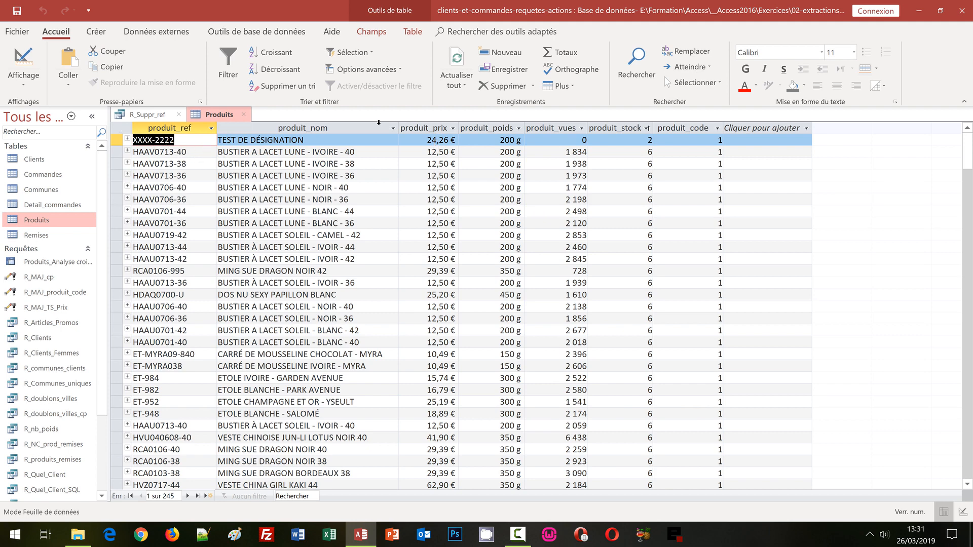
{"action": "left_click", "coordinate": [244, 114]}
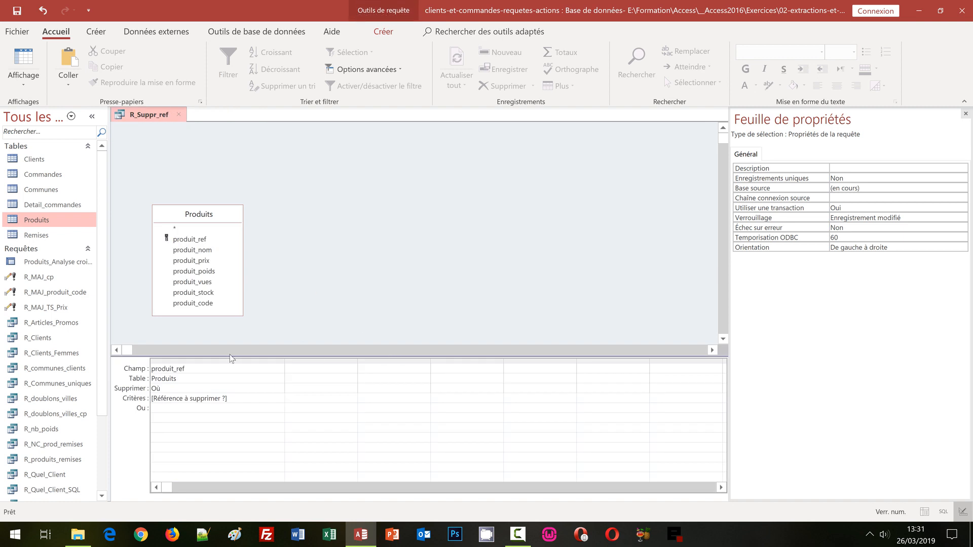
{"action": "scroll", "coordinate": [76, 459], "scroll_direction": "down", "scroll_amount": 3}
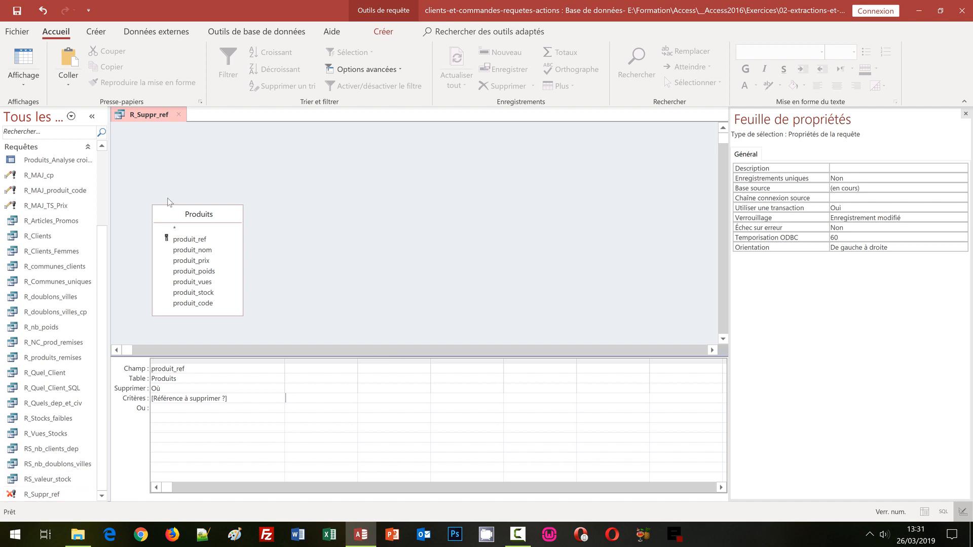
Run the R_Suppr_ref delete query for reference XXXX-2222 and accept the deletion.
{"action": "left_click", "coordinate": [384, 32]}
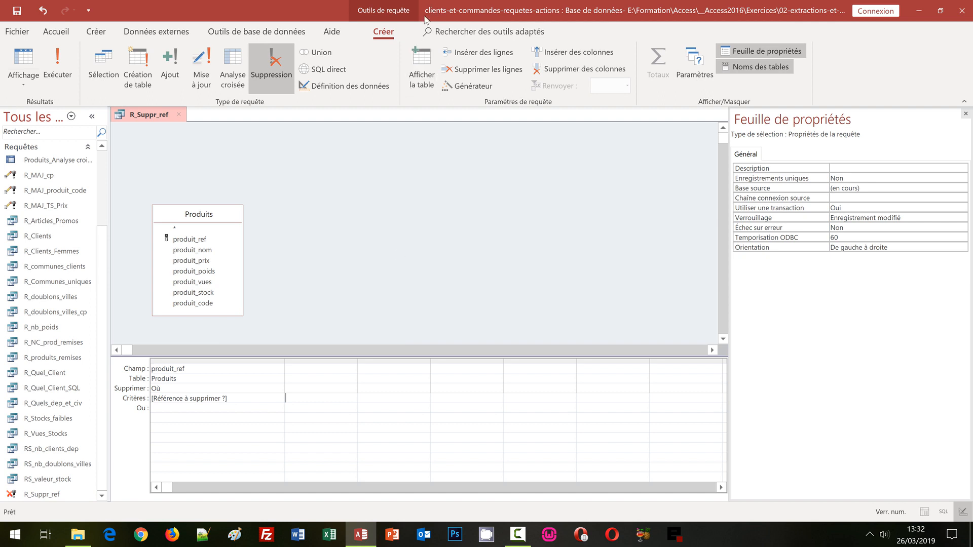
{"action": "left_click", "coordinate": [53, 69]}
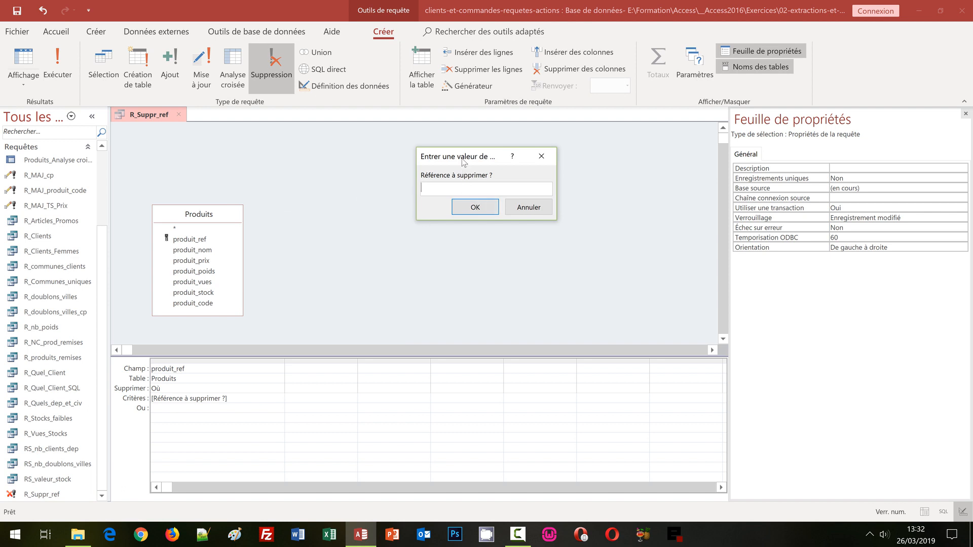
{"action": "left_click_drag", "start_coordinate": [462, 159], "coordinate": [341, 240]}
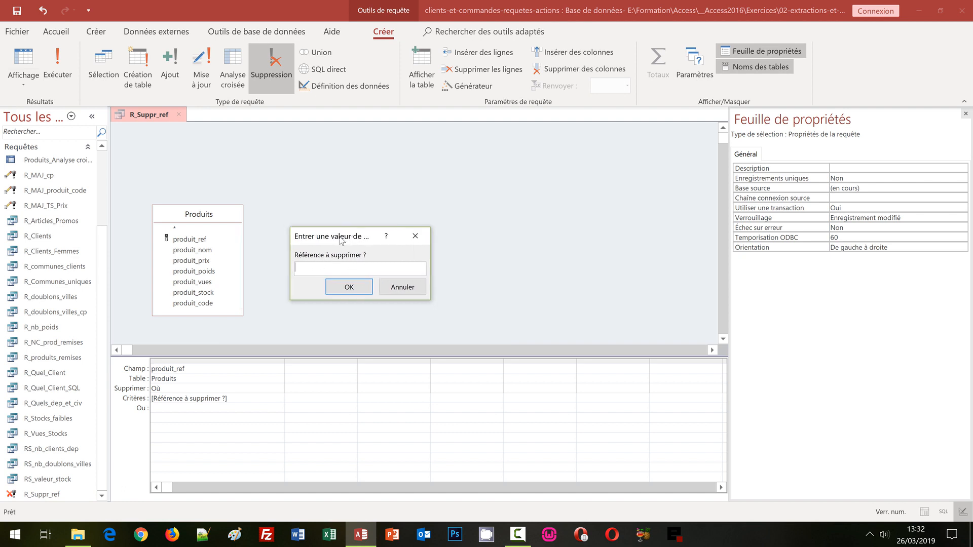
{"action": "type", "text": "XXXX-2222"}
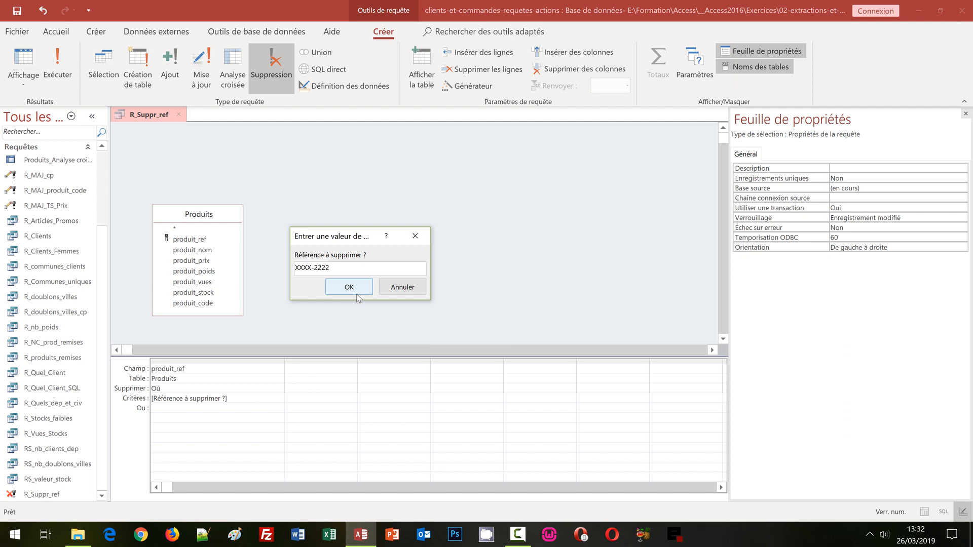
{"action": "left_click", "coordinate": [356, 294]}
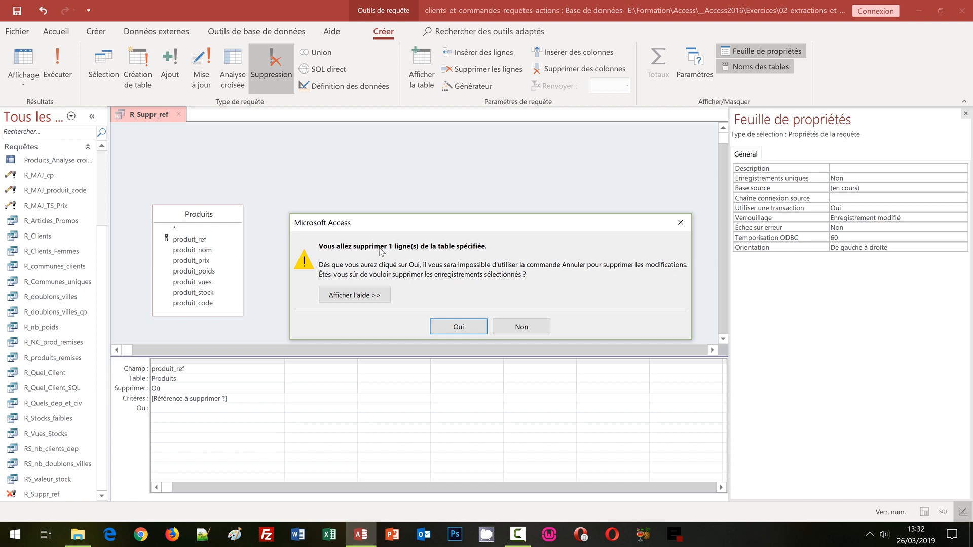
{"action": "left_click", "coordinate": [456, 328]}
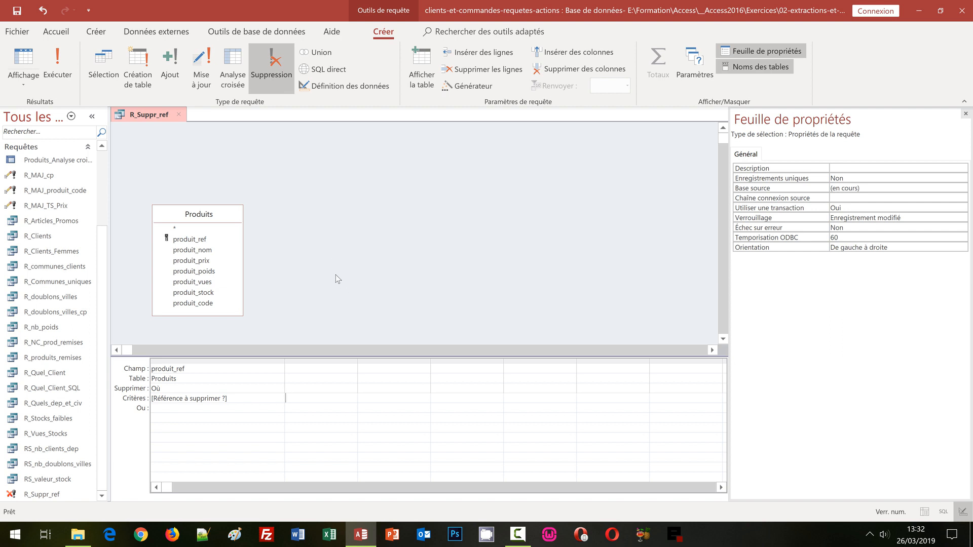
Check the Produits table for the deleted reference, and close the table and the R_Suppr_ref query.
{"action": "left_click", "coordinate": [102, 163]}
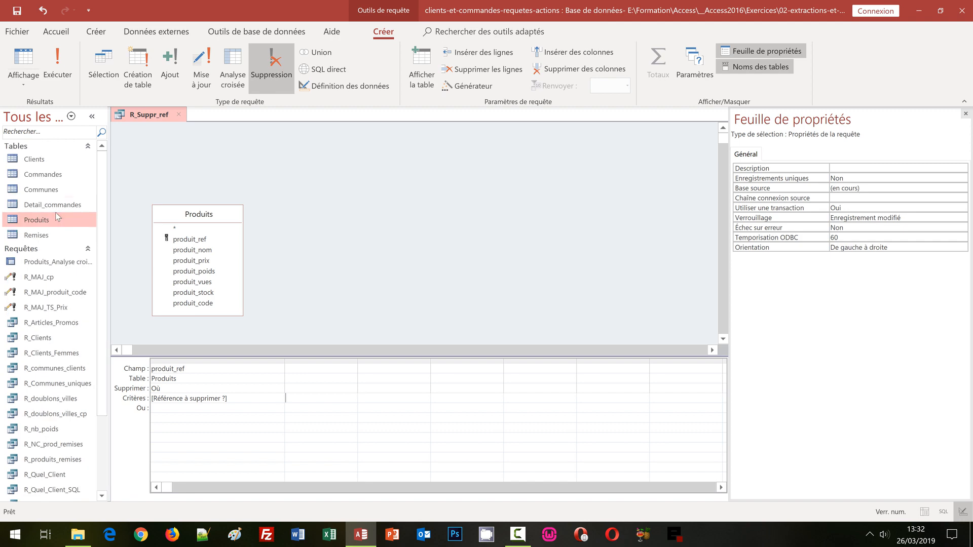
{"action": "double_click", "coordinate": [35, 219]}
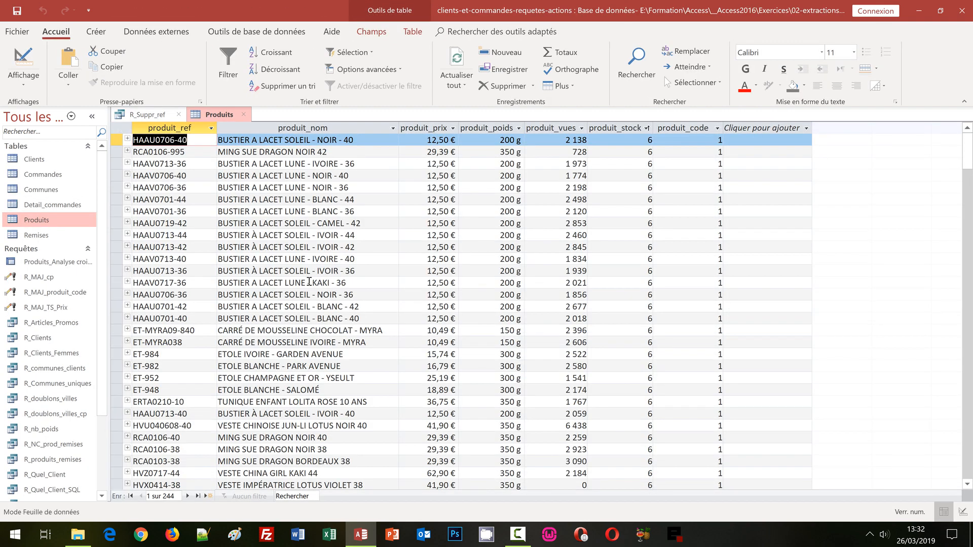
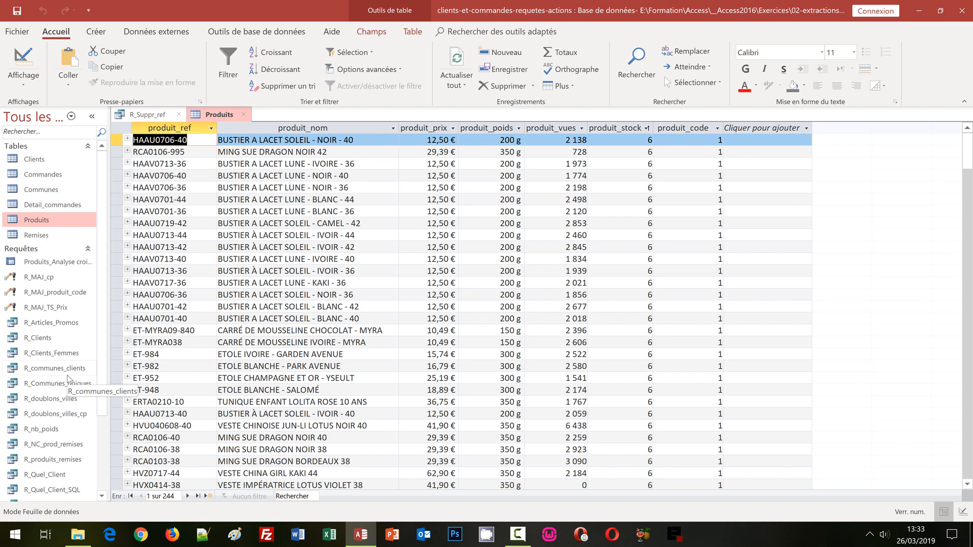
{"action": "left_click", "coordinate": [244, 114]}
{"action": "left_click", "coordinate": [178, 114]}
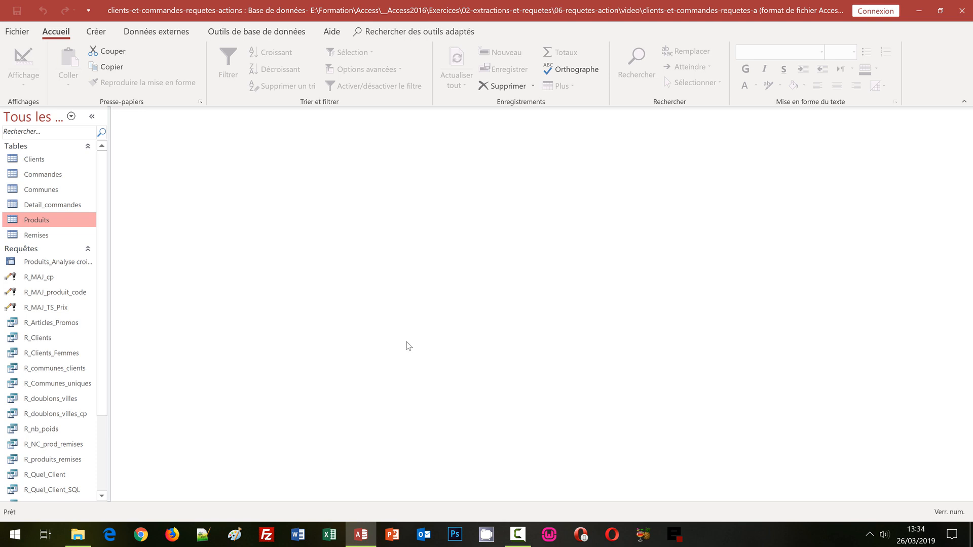
Duplicate the Communes table with its structure and data as Communes2.
{"action": "left_click", "coordinate": [41, 190]}
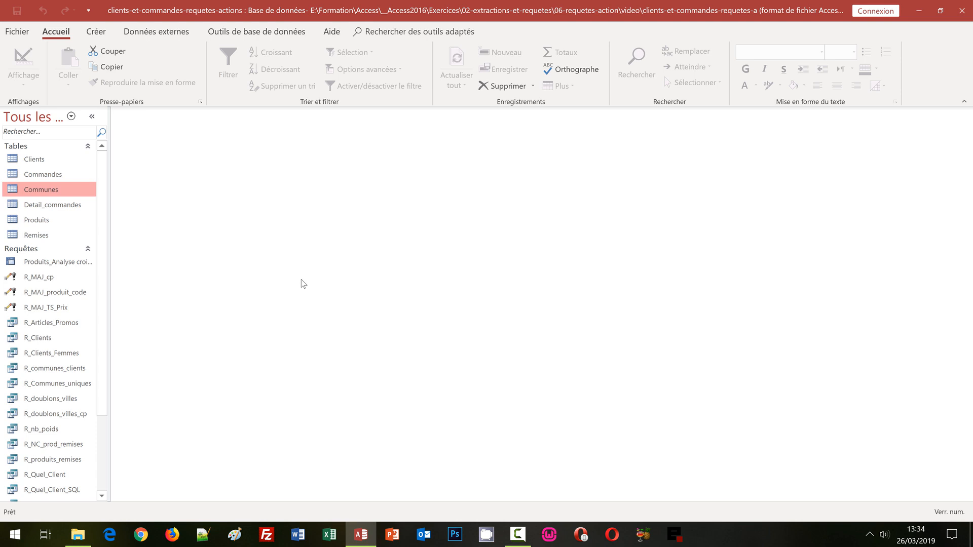
{"action": "key", "text": "ctrl+c"}
{"action": "key", "text": "ctrl+v"}
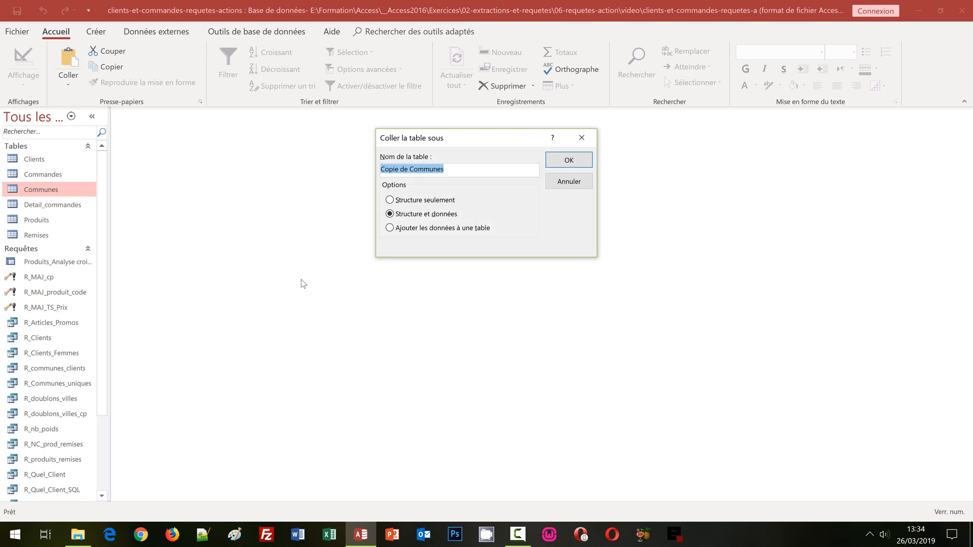
{"action": "left_click", "coordinate": [409, 170]}
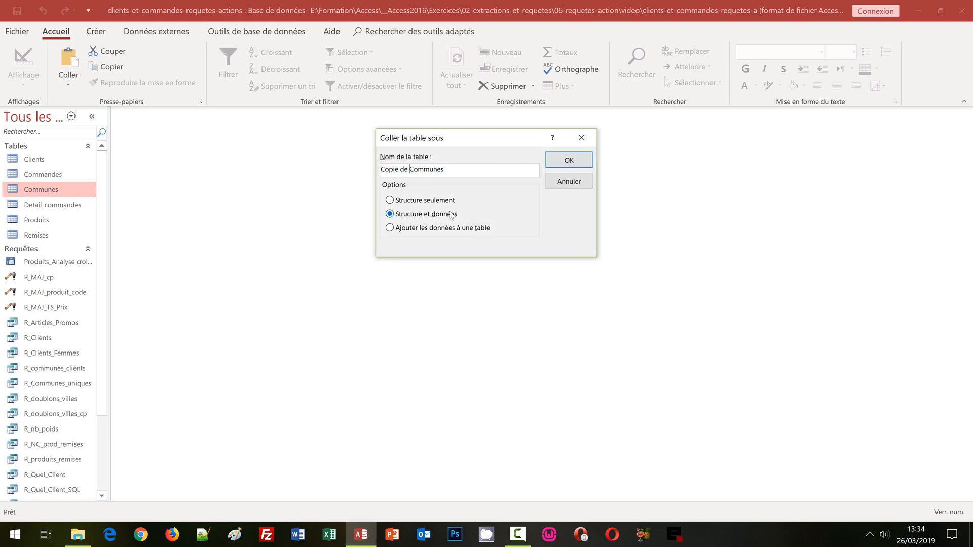
{"action": "key", "text": "shift+Home"}
{"action": "key", "text": "Delete"}
{"action": "type", "text": "2"}
{"action": "left_click", "coordinate": [569, 161]}
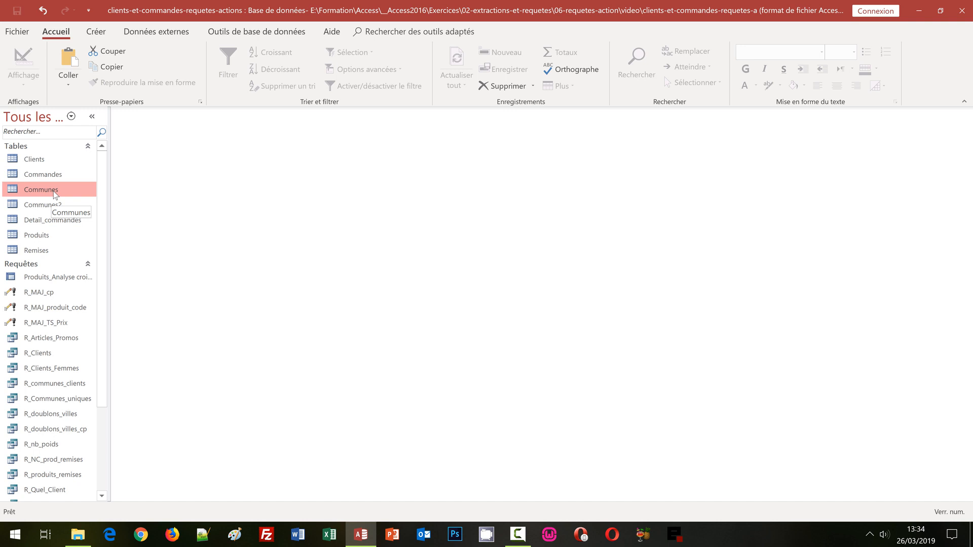
Open the R_doublons_villes_cp query in design view and widen the Commune_nom column to fit its full criterion.
{"action": "scroll", "coordinate": [104, 446], "scroll_direction": "down", "scroll_amount": 3}
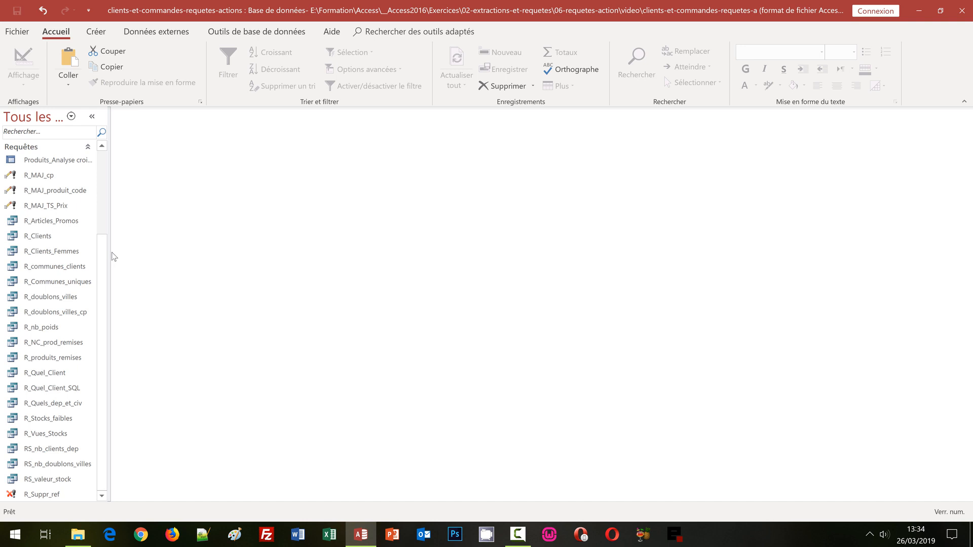
{"action": "left_click", "coordinate": [53, 313]}
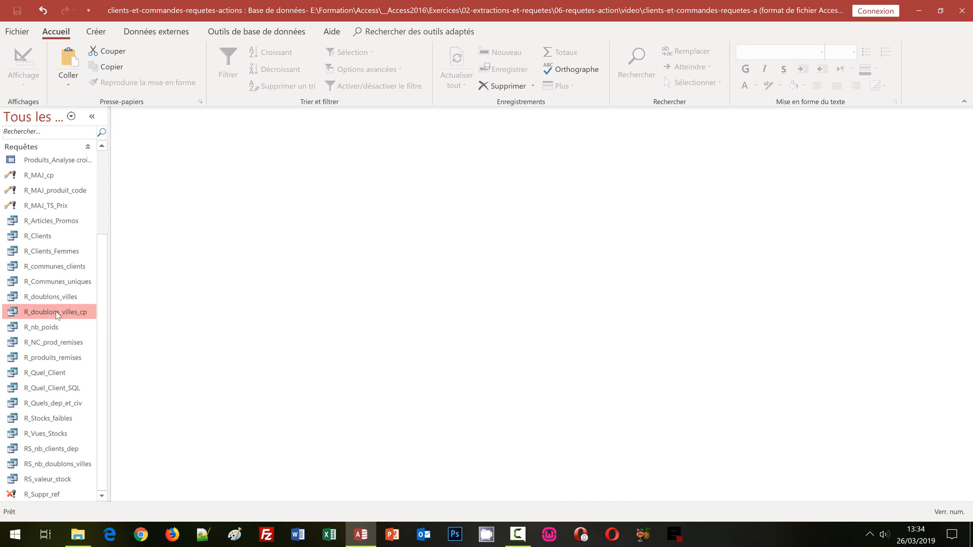
{"action": "right_click", "coordinate": [57, 315]}
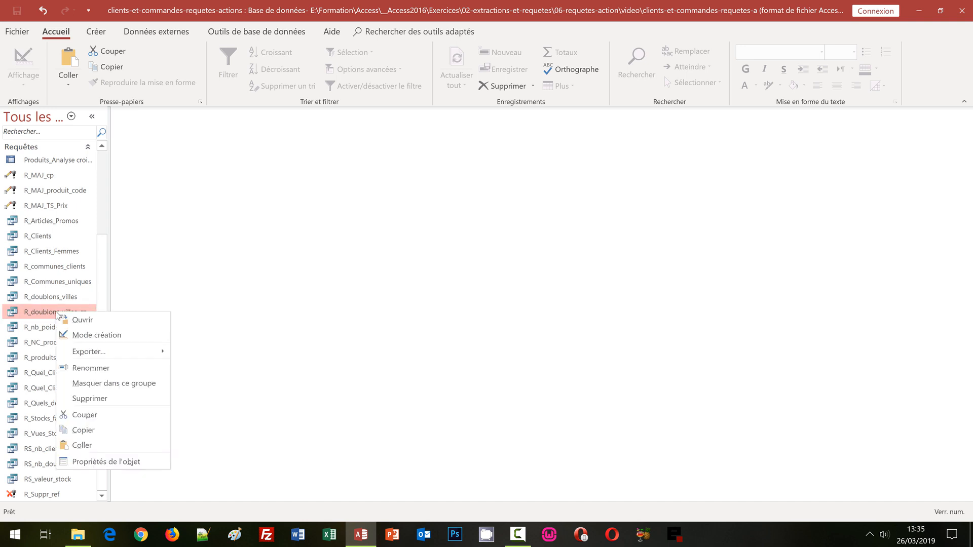
{"action": "left_click", "coordinate": [86, 335]}
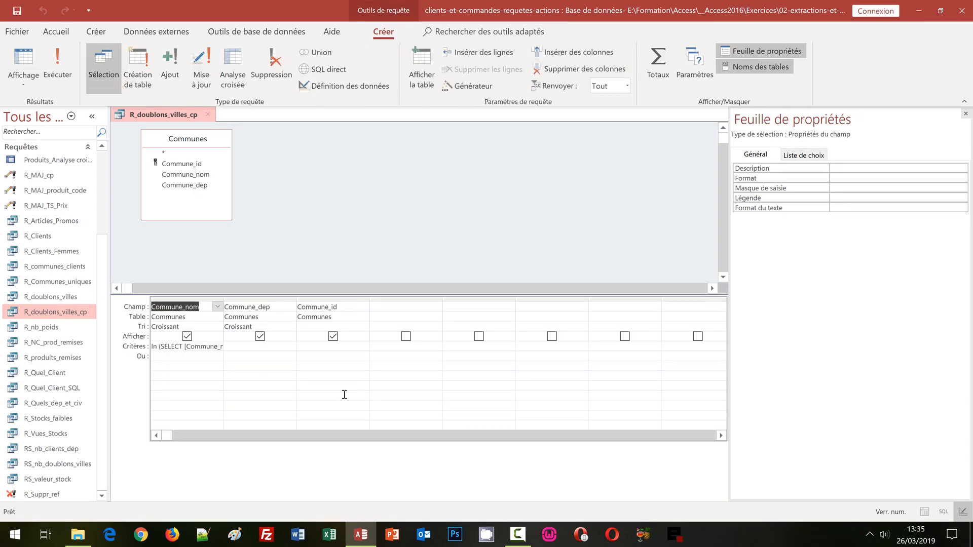
{"action": "left_click", "coordinate": [223, 301]}
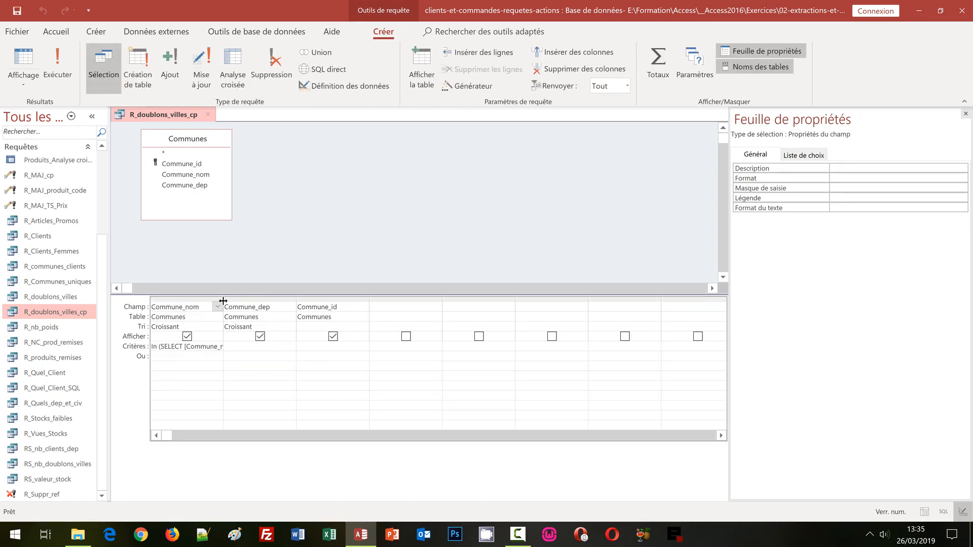
{"action": "double_click", "coordinate": [223, 301]}
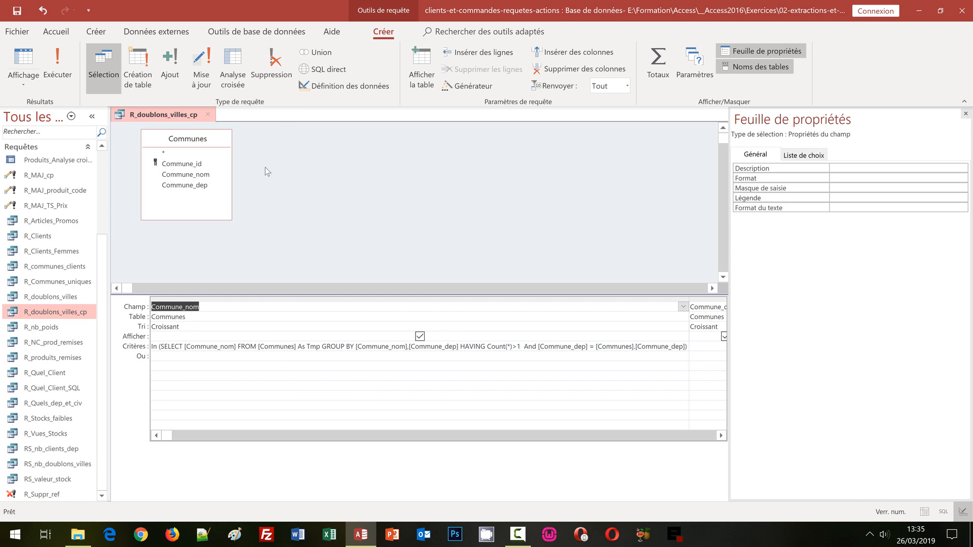
Convert R_doublons_villes_cp to a delete query, run it and accept the deletion.
{"action": "left_click", "coordinate": [261, 78]}
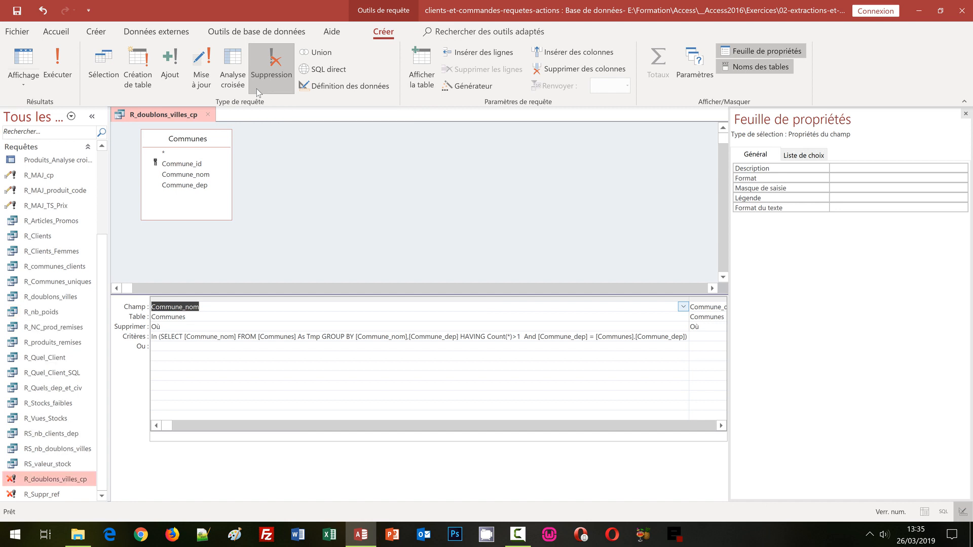
{"action": "left_click", "coordinate": [68, 70]}
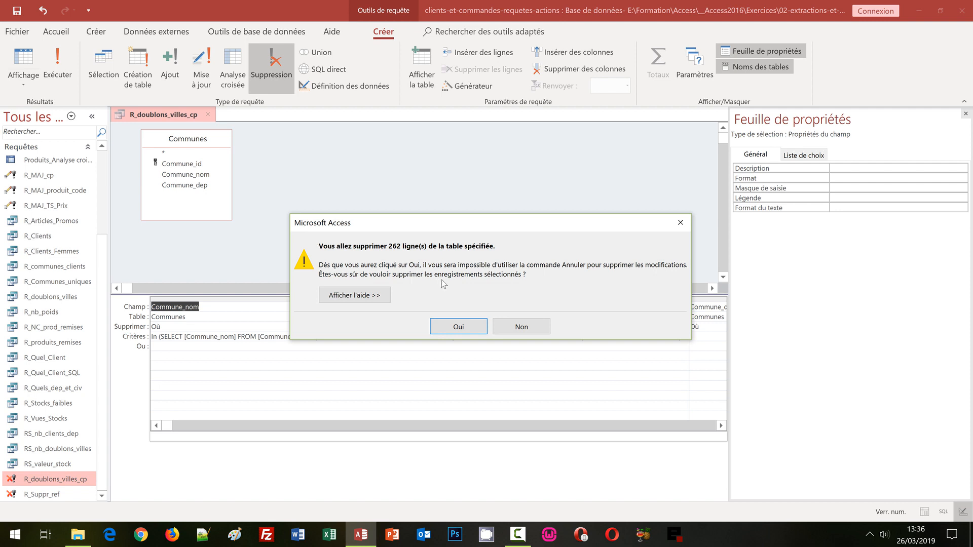
{"action": "left_click", "coordinate": [462, 330]}
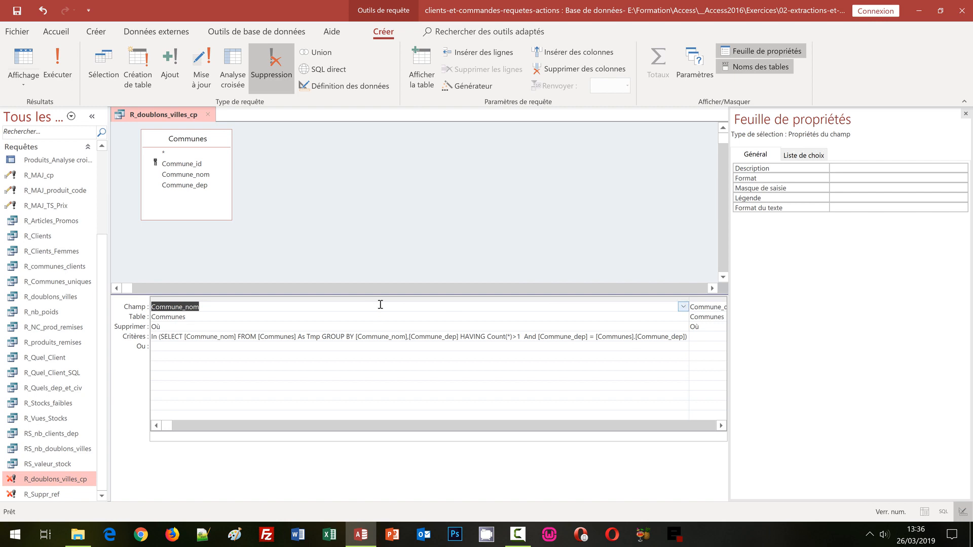
Check the AIX EN PROVENCE records in the Communes table for remaining duplicates, and close the table and the R_doublons_villes_cp query.
{"action": "left_click", "coordinate": [100, 161]}
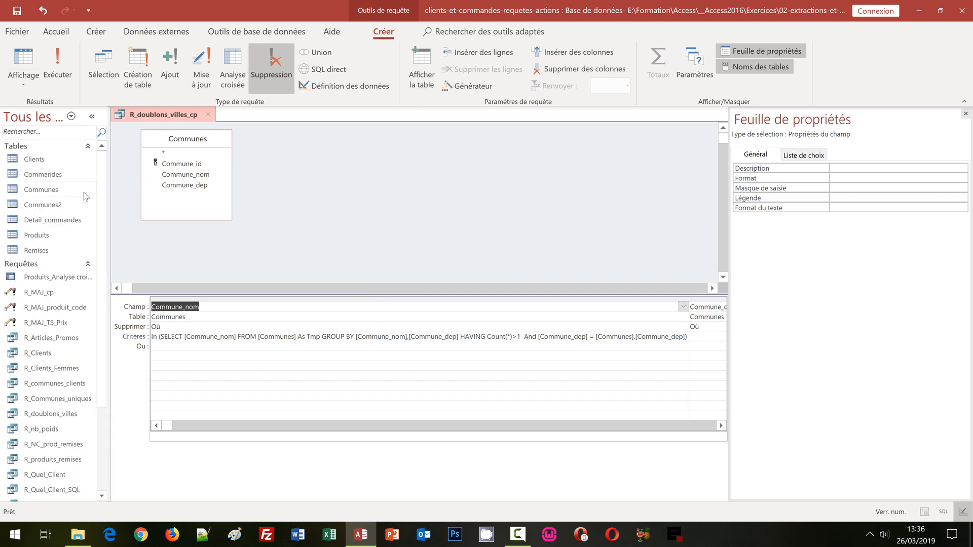
{"action": "double_click", "coordinate": [40, 191]}
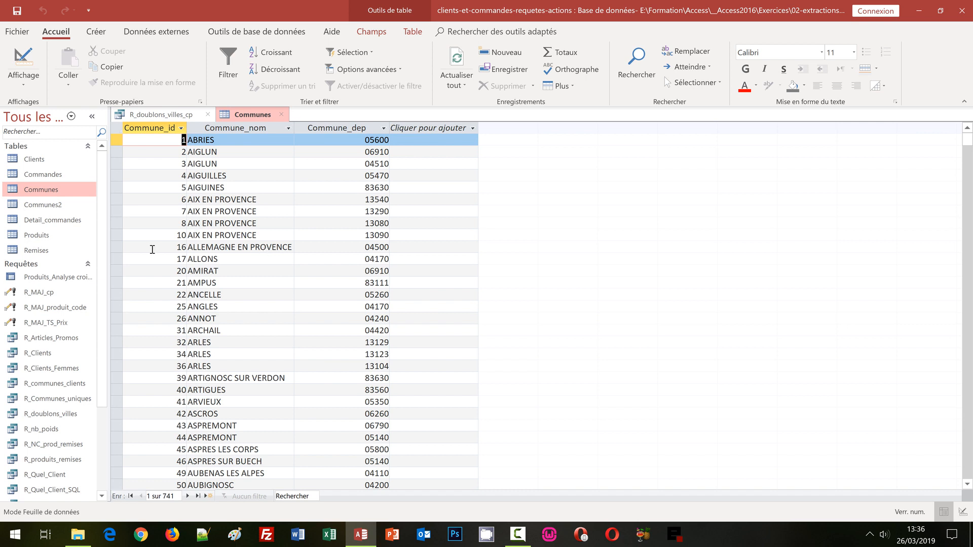
{"action": "left_click", "coordinate": [120, 244]}
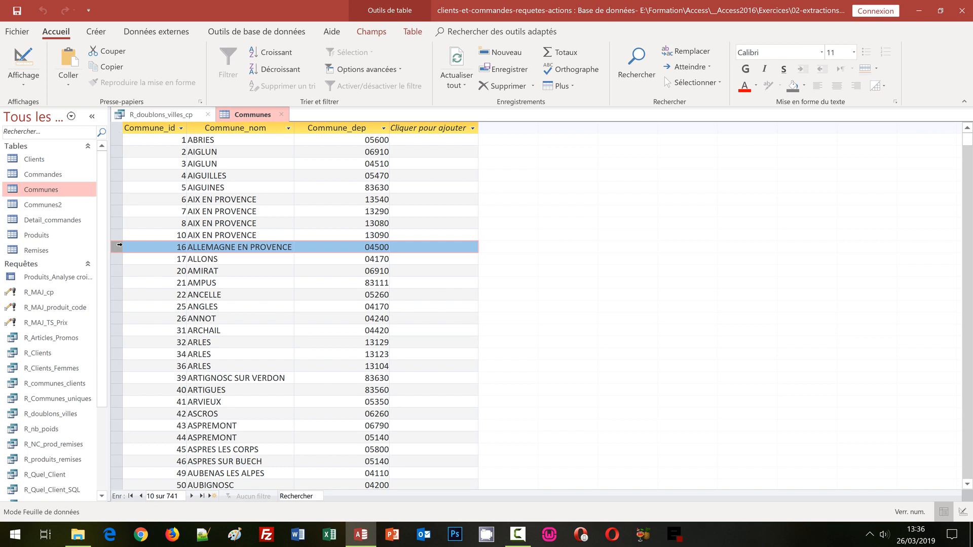
{"action": "left_click", "coordinate": [239, 200]}
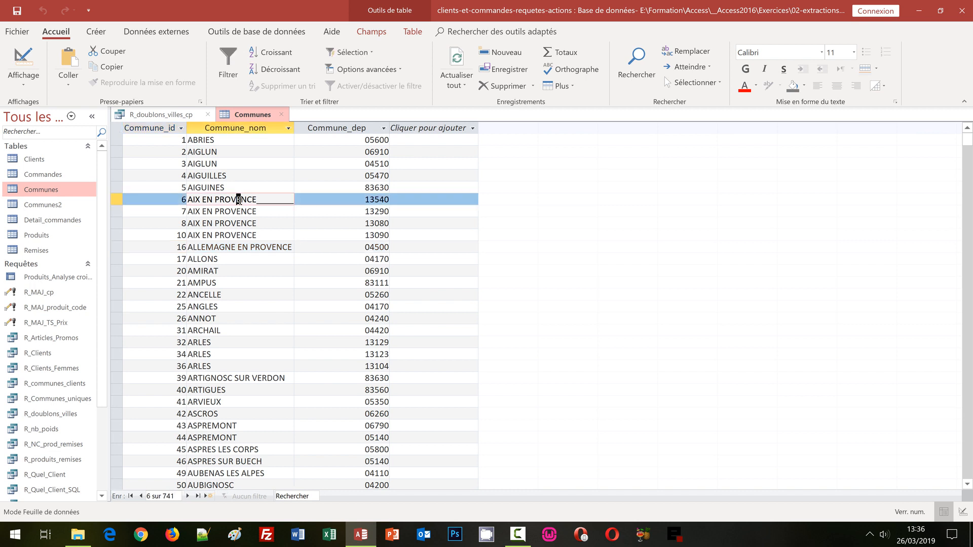
{"action": "key", "text": "Down"}
{"action": "key", "text": "Down"}
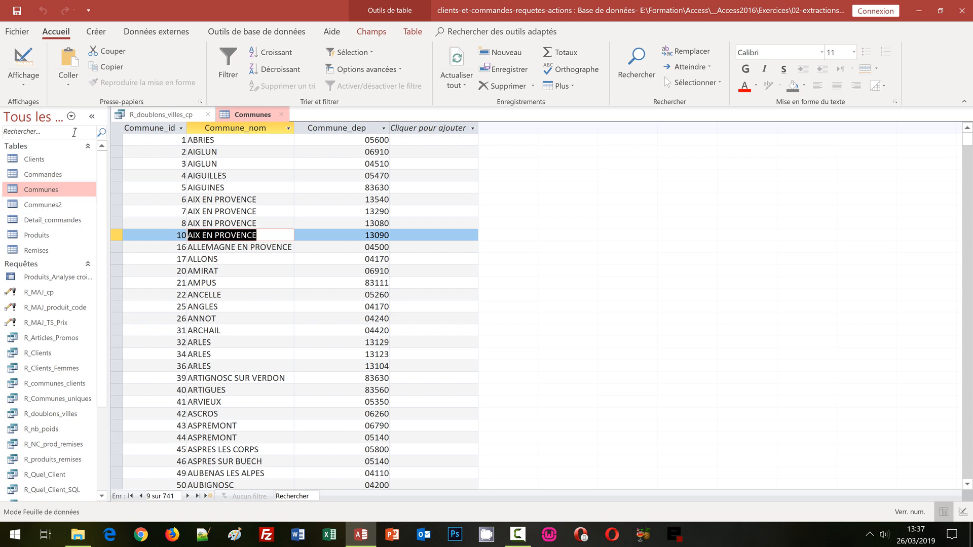
{"action": "left_click", "coordinate": [285, 115]}
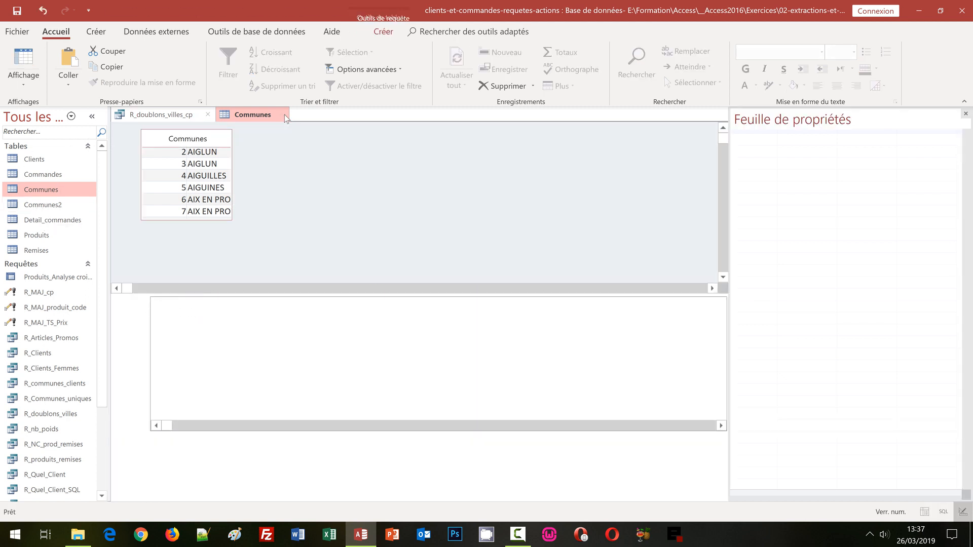
{"action": "left_click", "coordinate": [210, 114]}
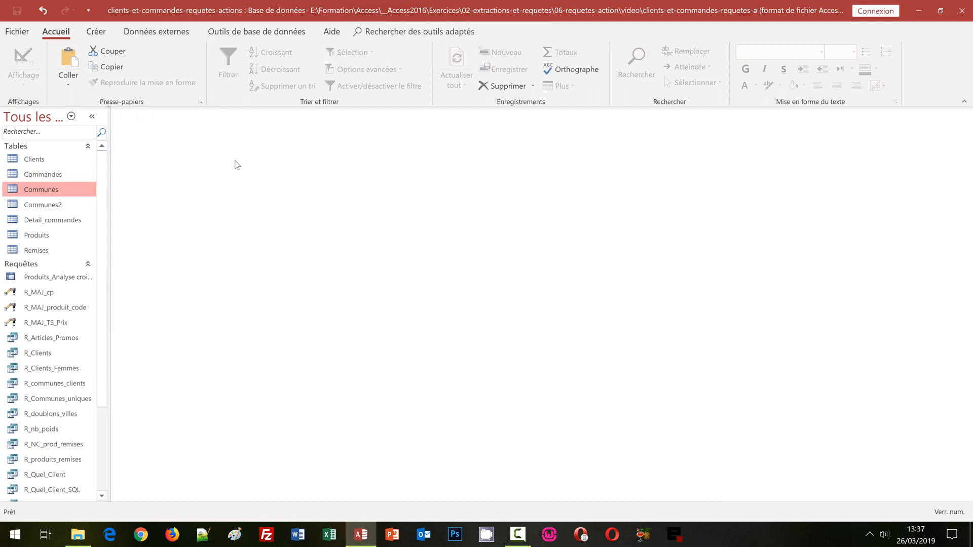
Create a new query in design view based on the Communes table.
{"action": "left_click", "coordinate": [95, 32]}
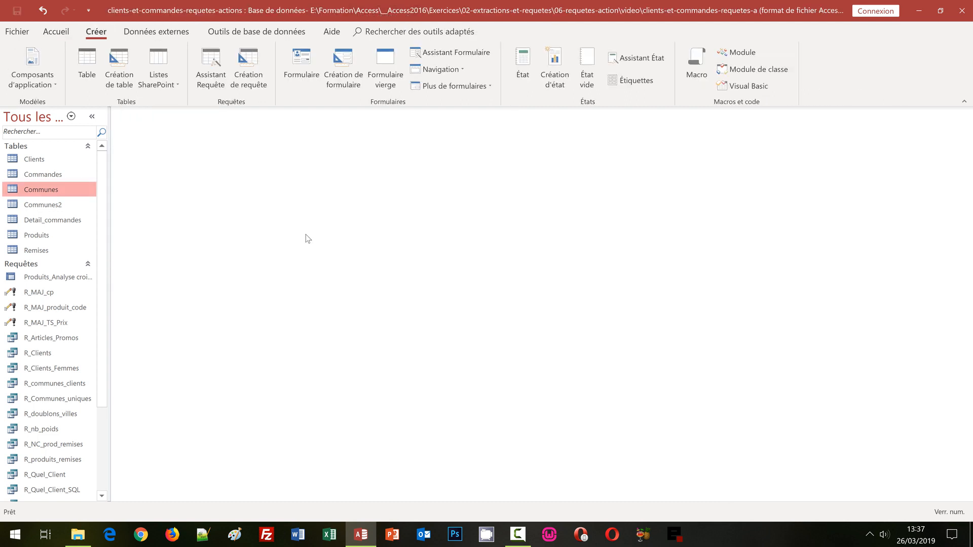
{"action": "left_click", "coordinate": [248, 68]}
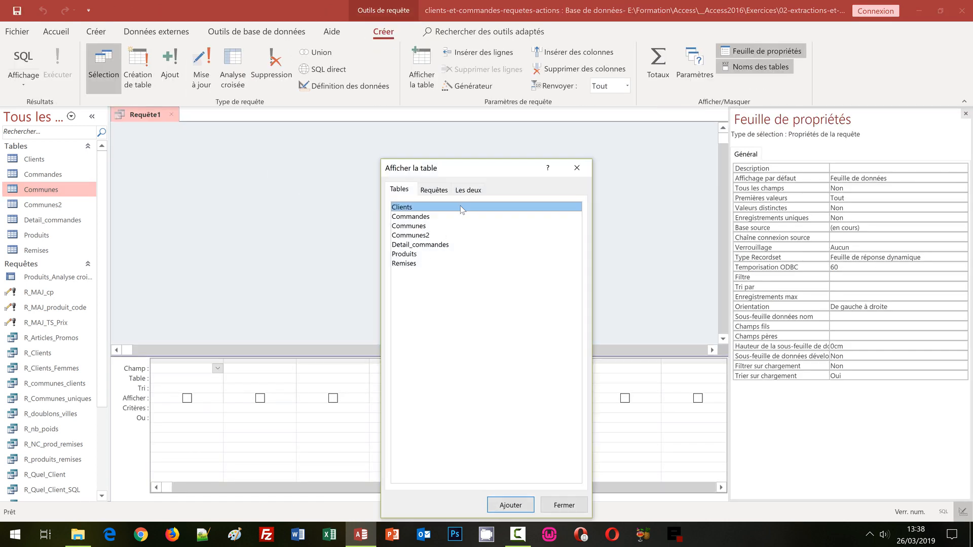
{"action": "left_click_drag", "start_coordinate": [469, 170], "coordinate": [387, 142]}
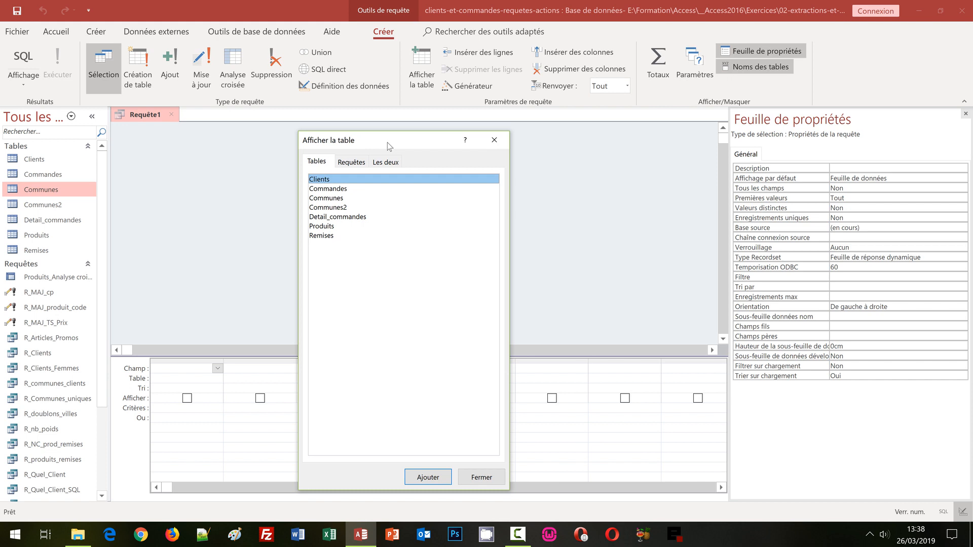
{"action": "left_click", "coordinate": [329, 199]}
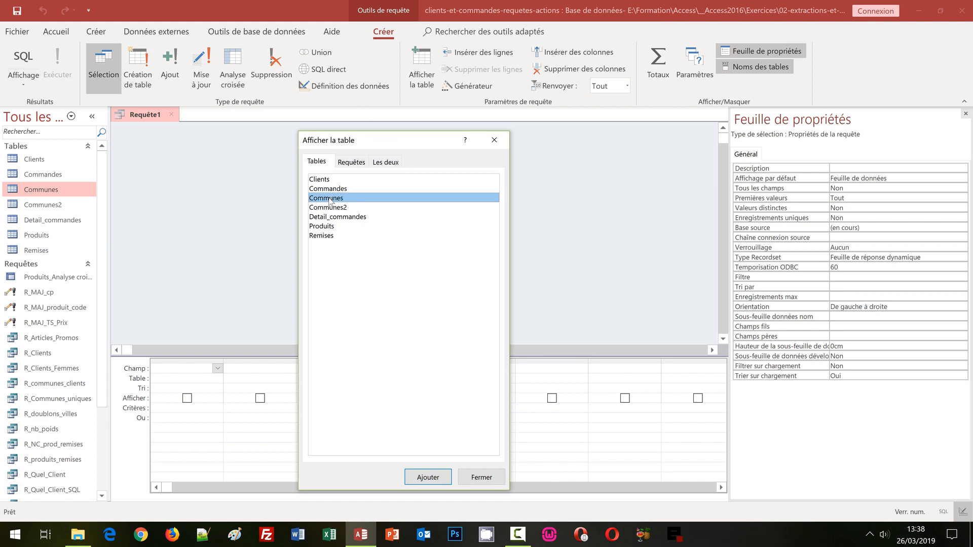
{"action": "left_click", "coordinate": [428, 477]}
{"action": "left_click", "coordinate": [478, 478]}
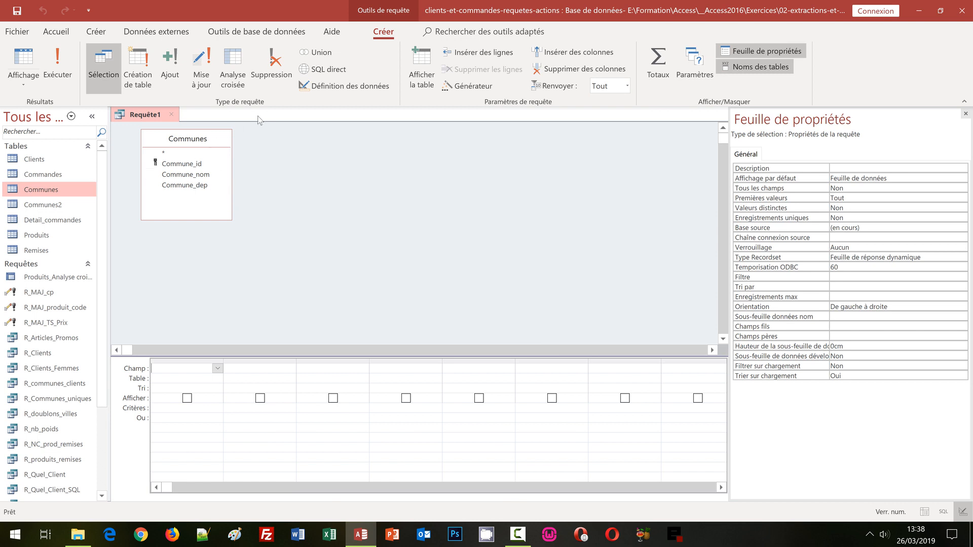
Make the new query a delete query and add the Commune_id field to its grid without a criterion.
{"action": "left_click", "coordinate": [271, 71]}
{"action": "left_click_drag", "start_coordinate": [193, 141], "coordinate": [205, 249]}
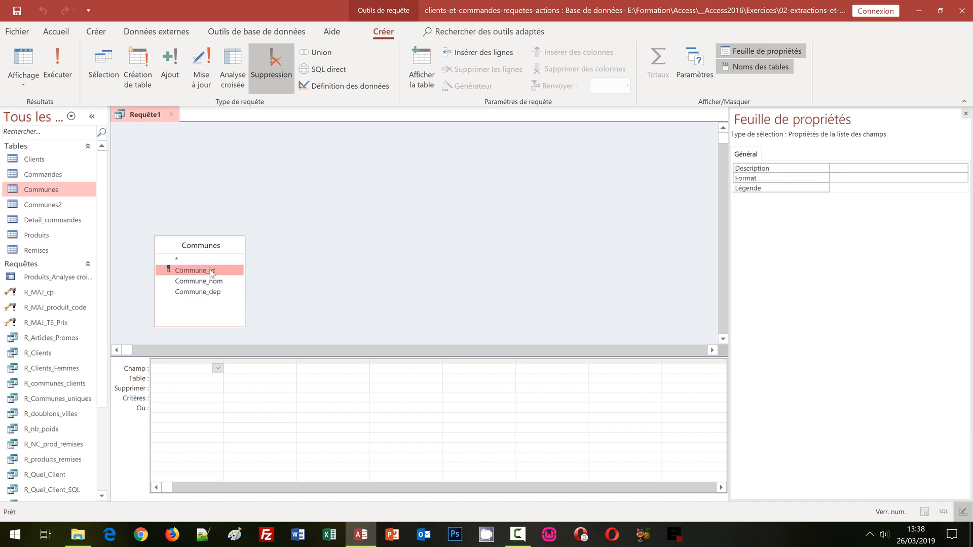
{"action": "double_click", "coordinate": [208, 271]}
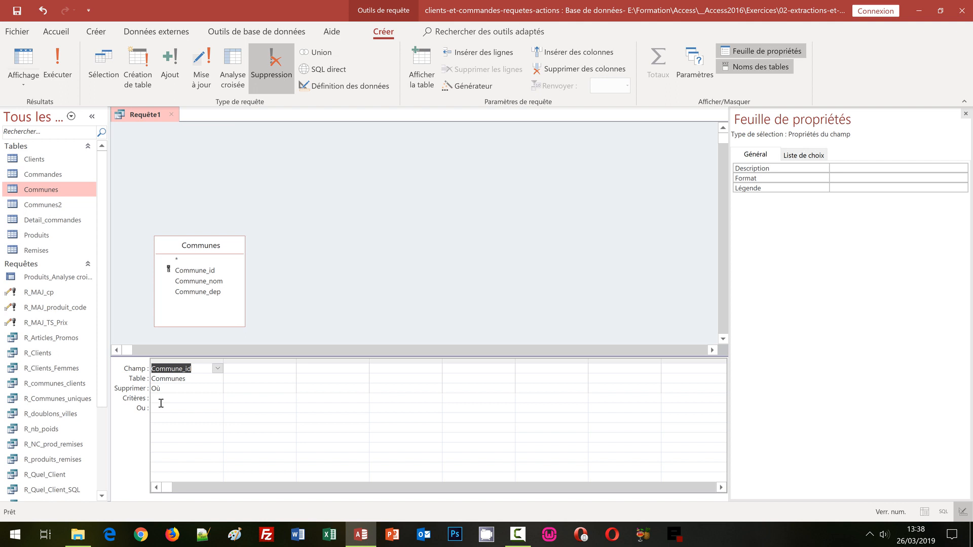
Save the delete query as R_suppr_ttes_communes, run it and accept the deletion of all communes.
{"action": "key", "text": "ctrl+s"}
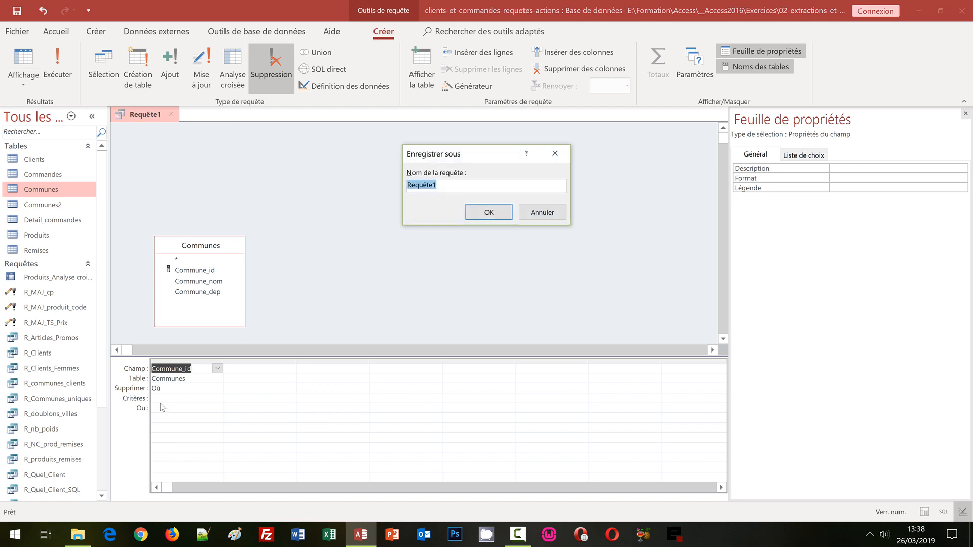
{"action": "type", "text": "R_suppr_ttes_communes"}
{"action": "left_click", "coordinate": [489, 213]}
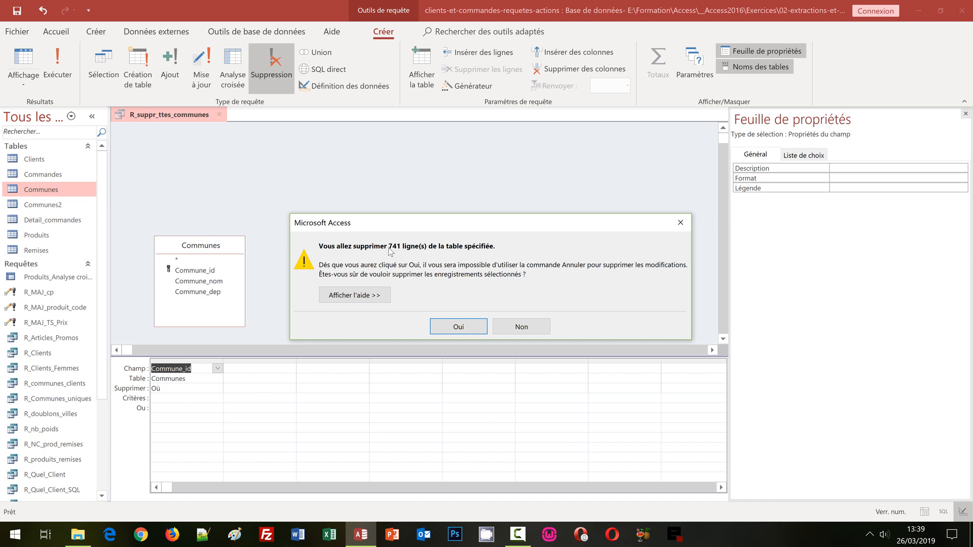
{"action": "left_click", "coordinate": [460, 327]}
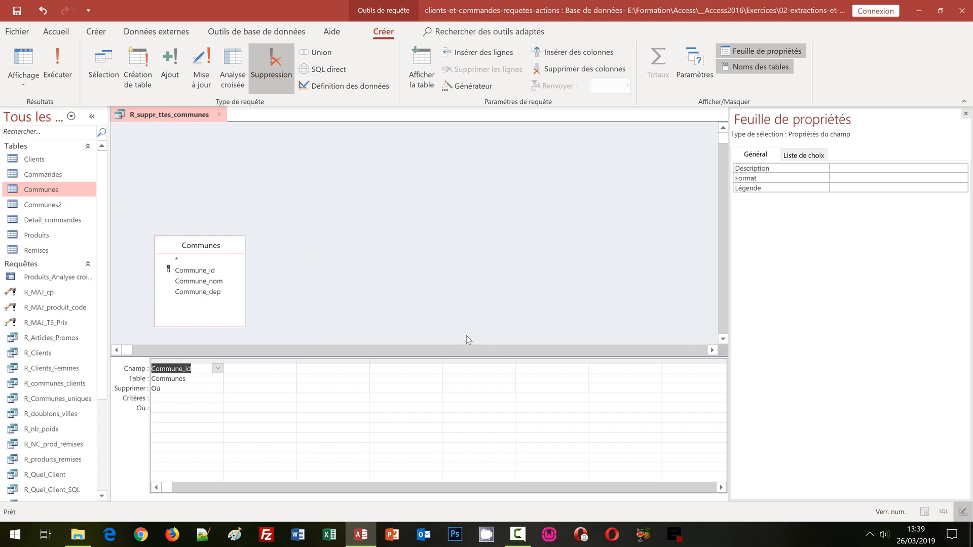
Check the contents of the Communes table, and close the table and the R_suppr_ttes_communes query.
{"action": "double_click", "coordinate": [75, 195]}
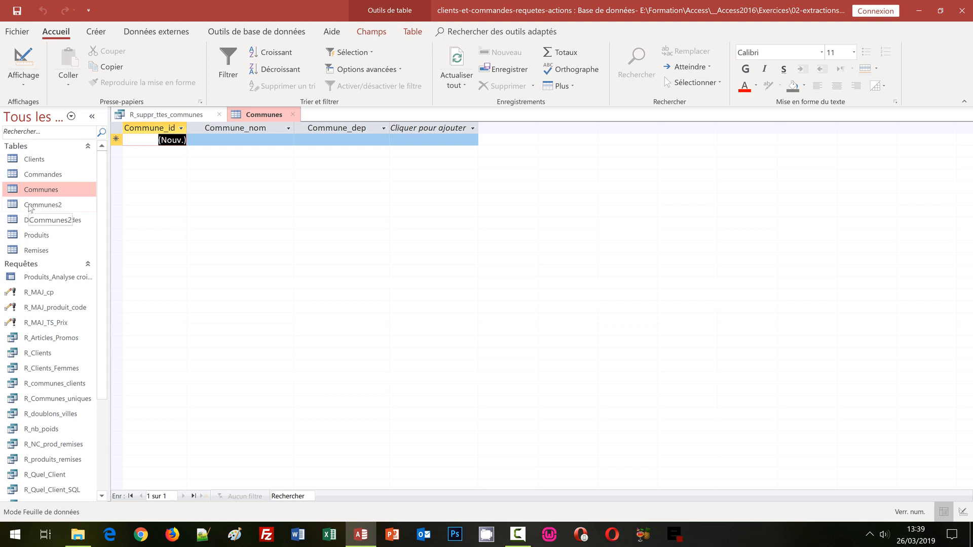
{"action": "left_click", "coordinate": [293, 116]}
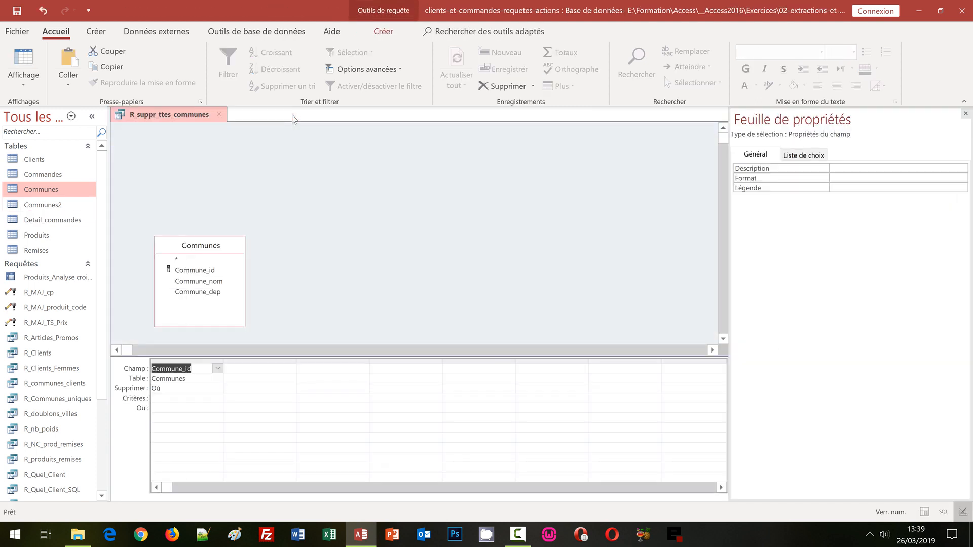
{"action": "left_click", "coordinate": [218, 114]}
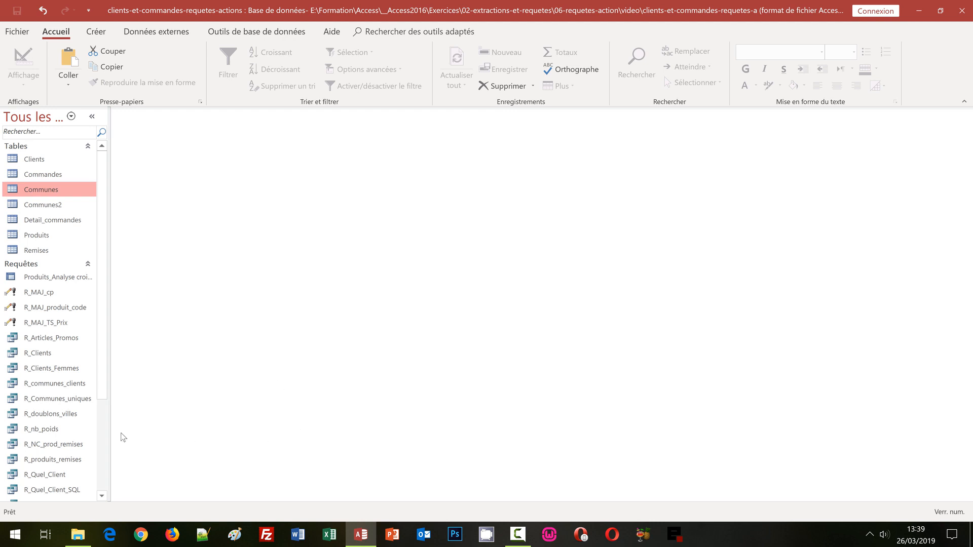
Open the R_Communes_uniques query in design mode to edit its SQL statement.
{"action": "left_click", "coordinate": [62, 399]}
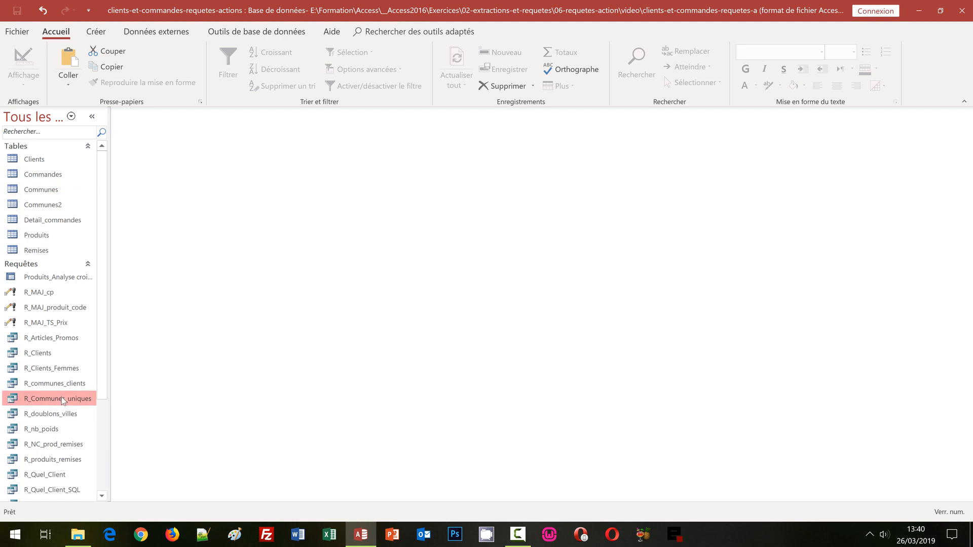
{"action": "right_click", "coordinate": [62, 399]}
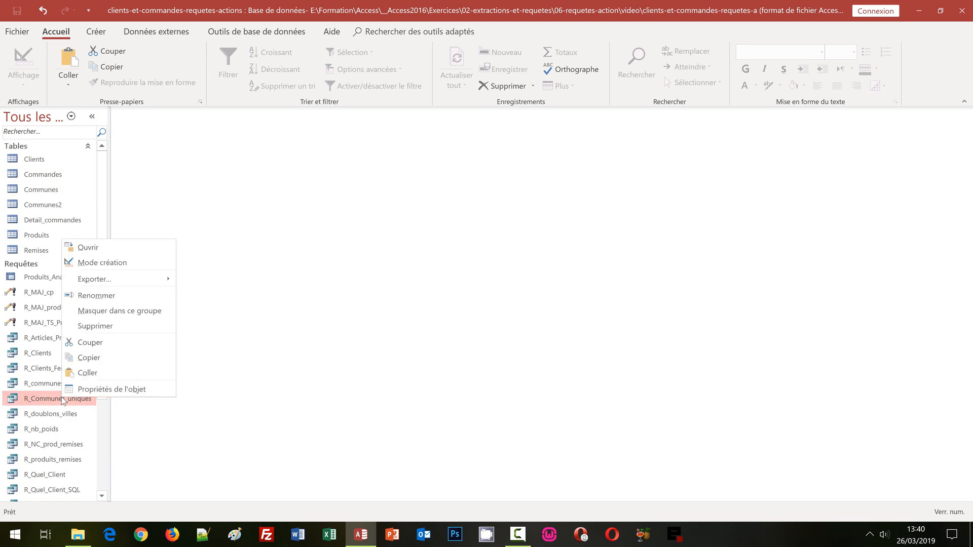
{"action": "left_click", "coordinate": [112, 264]}
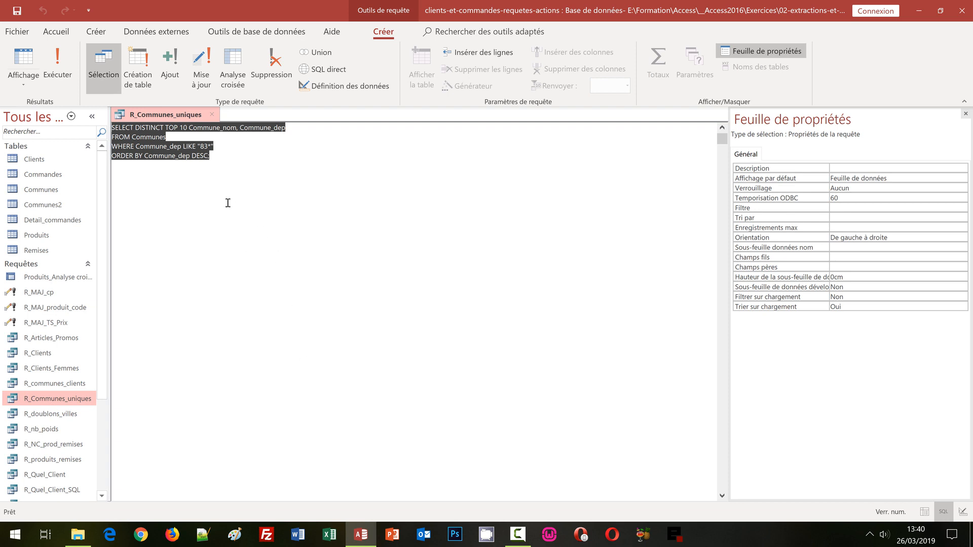
Review the SELECT clause of R_Communes_uniques and remove TOP 10 from it, keeping DISTINCT with the Commune_nom and Commune_dep fields.
{"action": "double_click", "coordinate": [149, 127]}
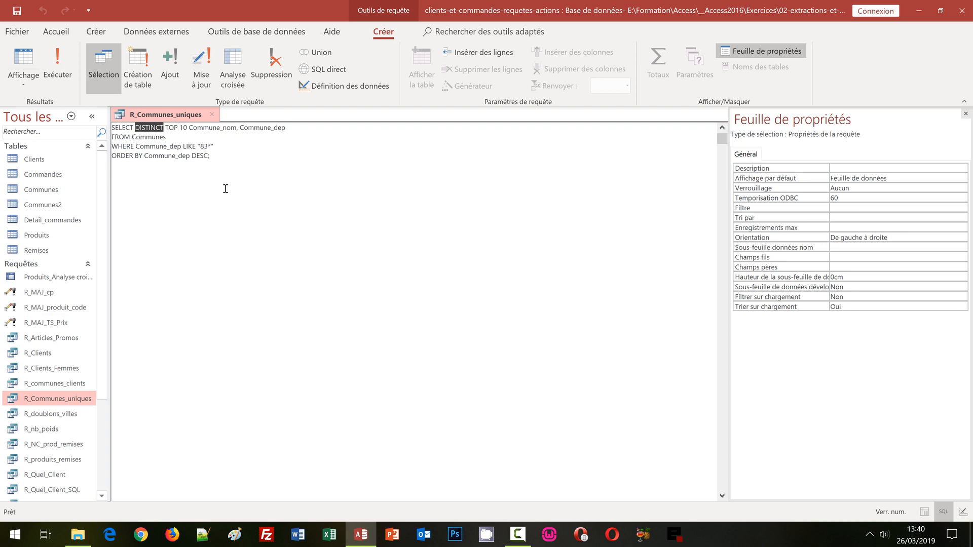
{"action": "left_click", "coordinate": [213, 130]}
{"action": "double_click", "coordinate": [213, 129]}
{"action": "double_click", "coordinate": [255, 127]}
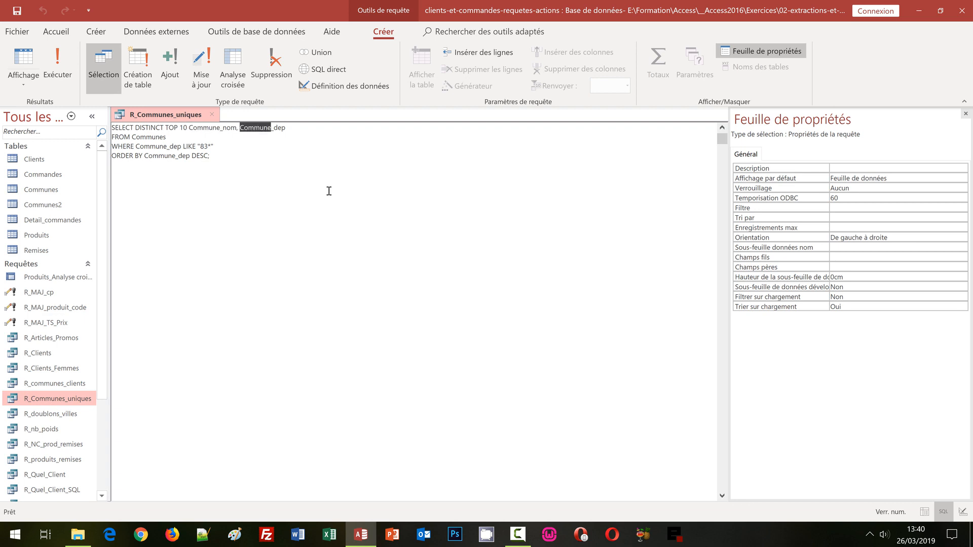
{"action": "double_click", "coordinate": [173, 128]}
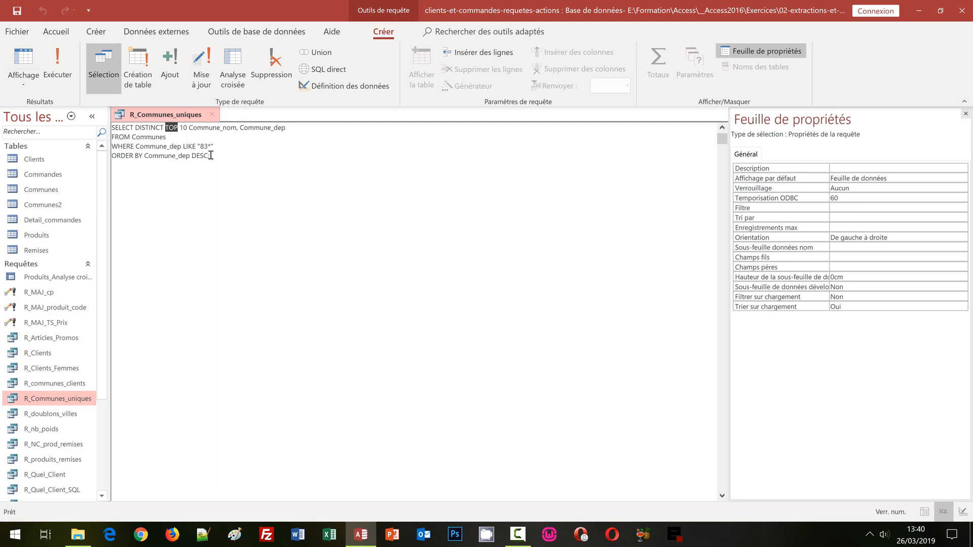
{"action": "left_click", "coordinate": [187, 128]}
{"action": "key", "text": "ctrl+shift+Left"}
{"action": "key", "text": "ctrl+shift+Left"}
{"action": "key", "text": "Delete"}
{"action": "key", "text": "Delete"}
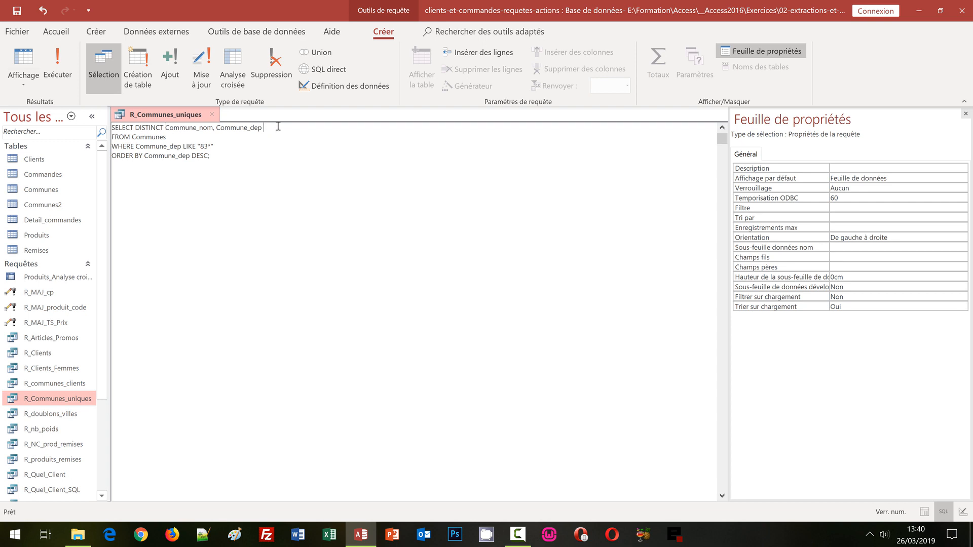
Join the FROM, WHERE and ORDER BY clauses to the SELECT clause on a single line.
{"action": "key", "text": "Delete"}
{"action": "left_click", "coordinate": [341, 127]}
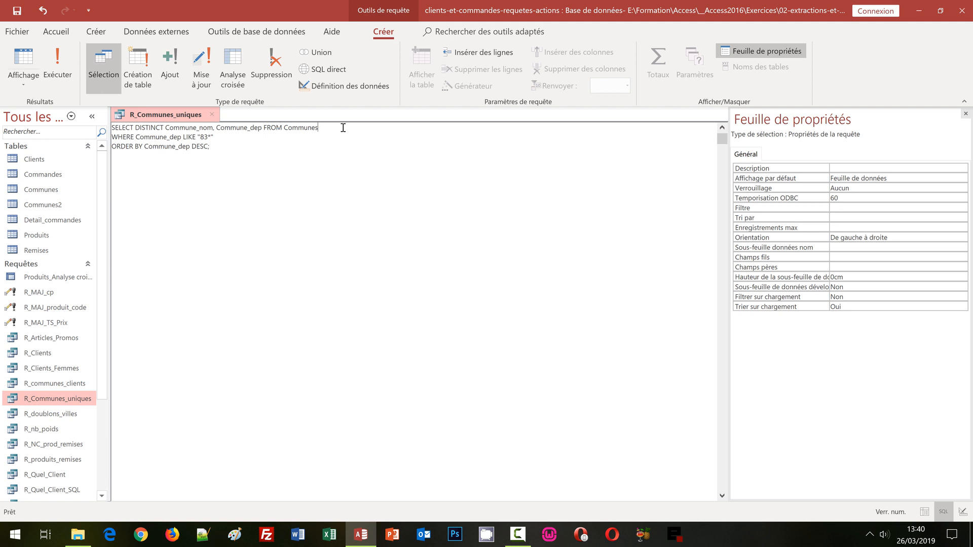
{"action": "key", "text": "Delete"}
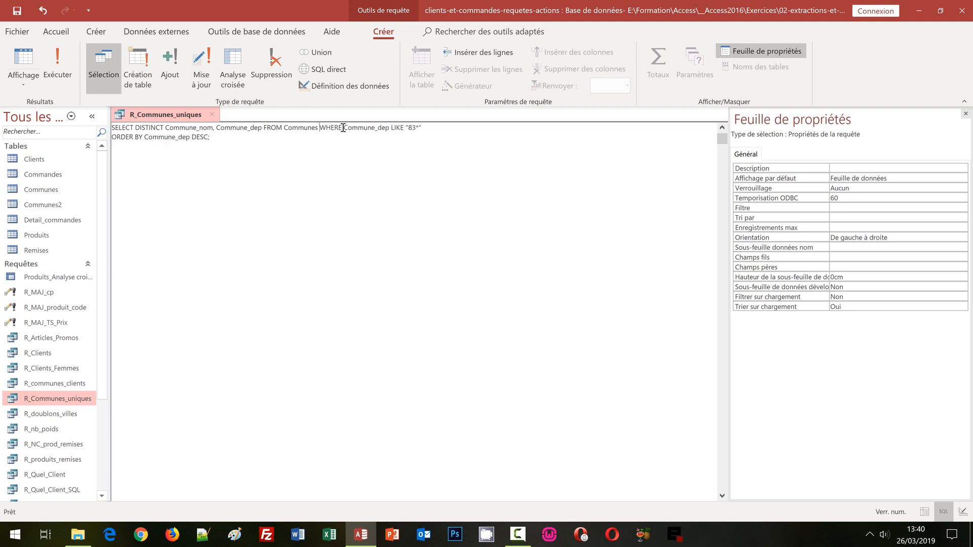
{"action": "left_click", "coordinate": [495, 130]}
{"action": "key", "text": "Delete"}
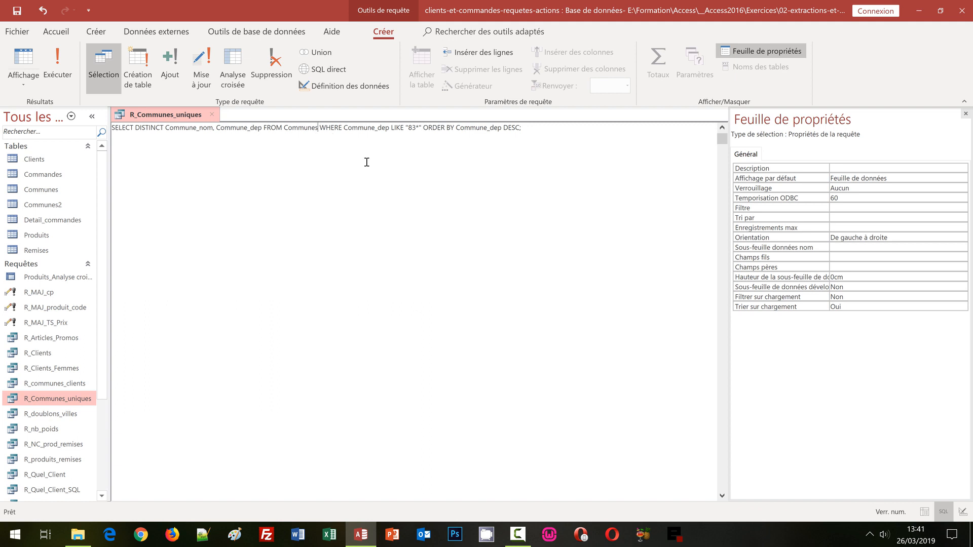
Delete the clause WHERE Commune_dep LIKE "83*" from the SQL statement.
{"action": "key", "text": "Right"}
{"action": "key", "text": "shift+Right"}
{"action": "key", "text": "shift+Right"}
{"action": "key", "text": "shift+Right"}
{"action": "key", "text": "shift+Right"}
{"action": "key", "text": "shift+Right"}
{"action": "key", "text": "shift+Right"}
{"action": "key", "text": "shift+Right"}
{"action": "key", "text": "shift+Right"}
{"action": "key", "text": "shift+Right"}
{"action": "key", "text": "shift+Right"}
{"action": "key", "text": "shift+Right"}
{"action": "key", "text": "shift+Right"}
{"action": "key", "text": "shift+Right"}
{"action": "key", "text": "shift+Right"}
{"action": "key", "text": "shift+Right"}
{"action": "key", "text": "shift+Right"}
{"action": "key", "text": "shift+Right"}
{"action": "key", "text": "shift+Right"}
{"action": "key", "text": "shift+Right"}
{"action": "key", "text": "shift+Right"}
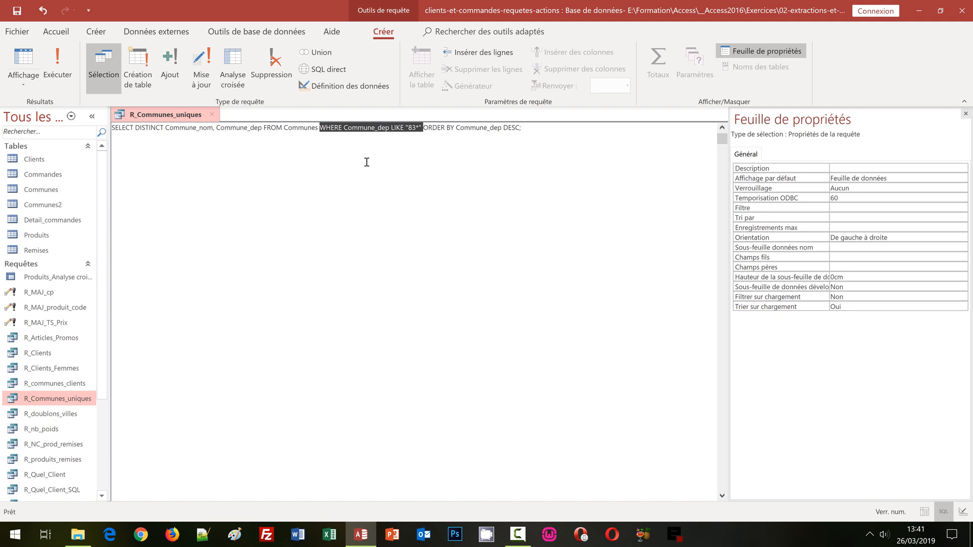
{"action": "key", "text": "Delete"}
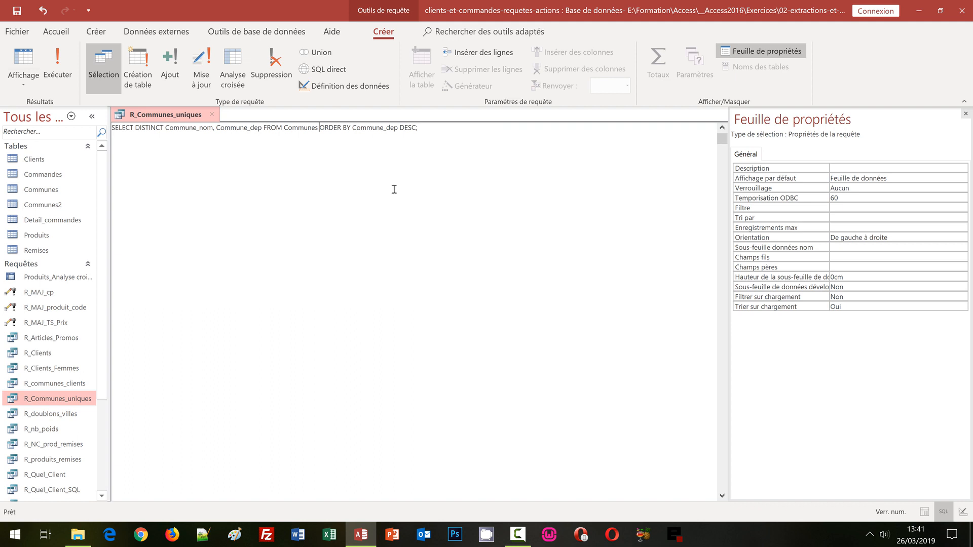
Change the source table in the FROM clause to Communes2, and save and close the R_Communes_uniques query.
{"action": "left_click", "coordinate": [317, 127]}
{"action": "type", "text": "2"}
{"action": "key", "text": "ctrl+s"}
{"action": "left_click", "coordinate": [212, 115]}
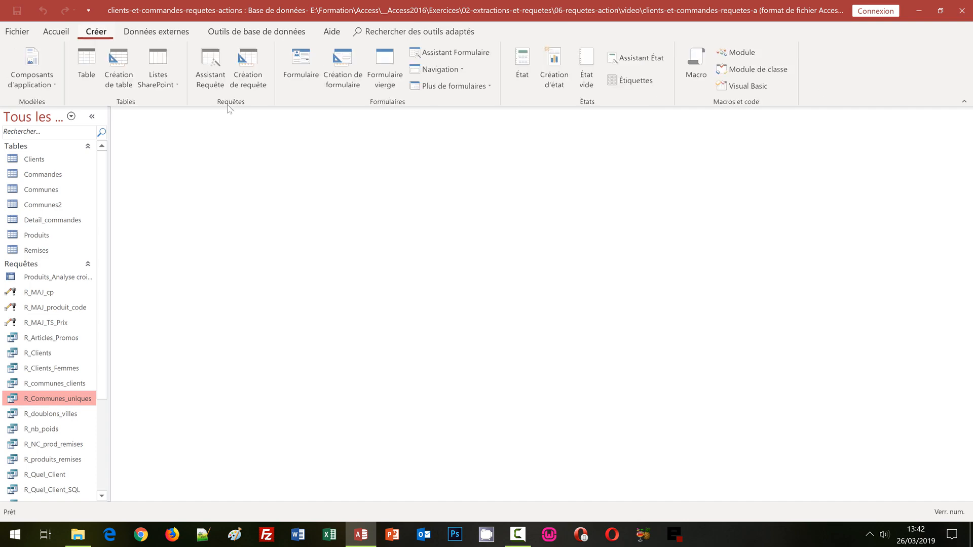
Create a new query in design view based on the R_Communes_uniques query.
{"action": "left_click", "coordinate": [247, 66]}
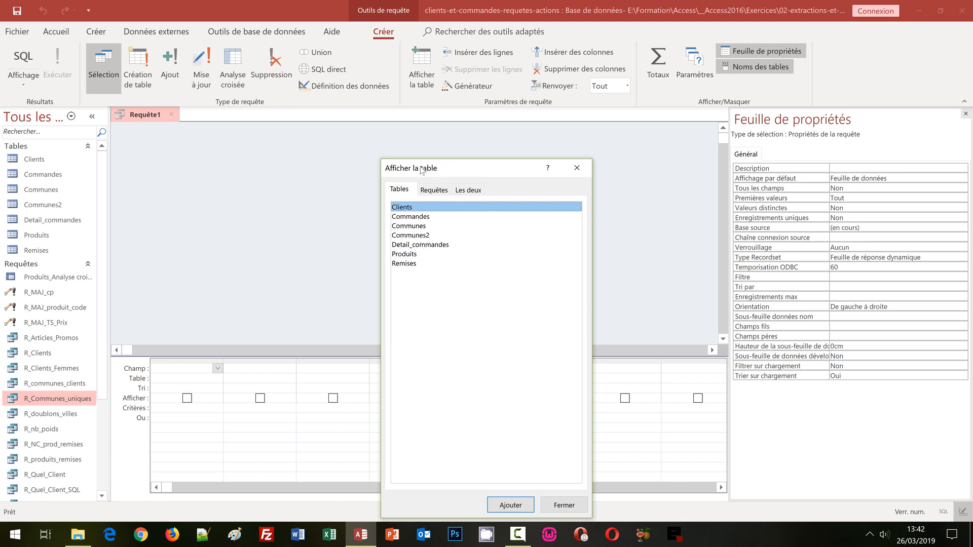
{"action": "left_click_drag", "start_coordinate": [421, 170], "coordinate": [214, 125]}
{"action": "left_click", "coordinate": [227, 144]}
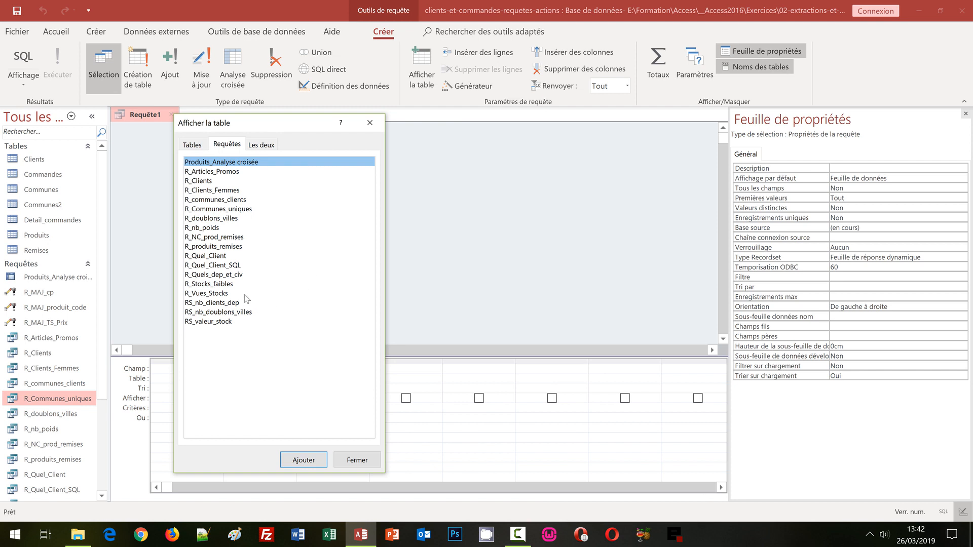
{"action": "left_click", "coordinate": [205, 208]}
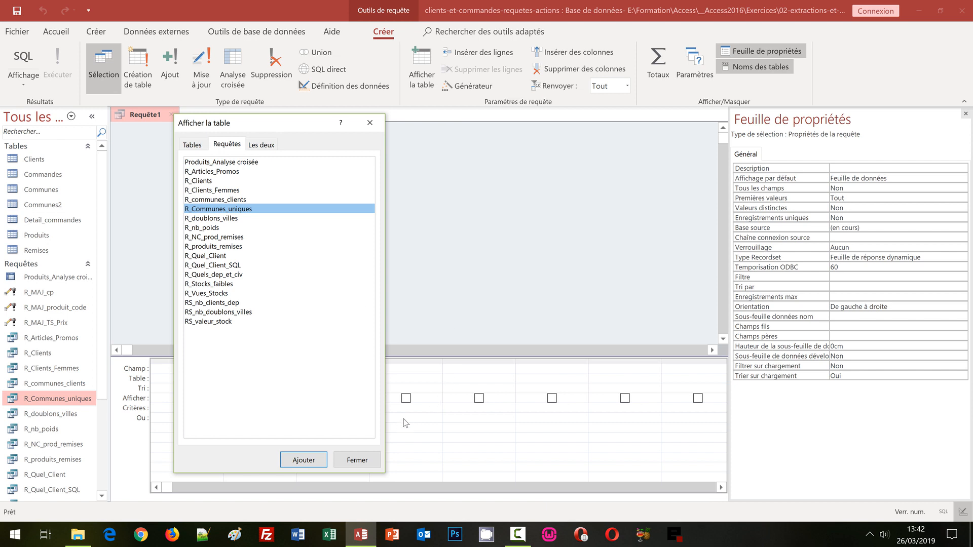
{"action": "left_click", "coordinate": [318, 463]}
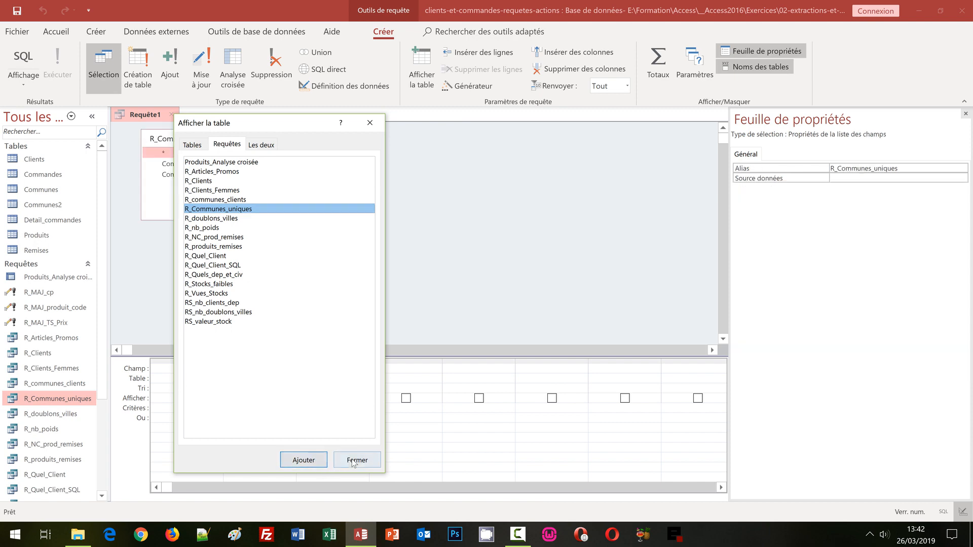
{"action": "left_click", "coordinate": [357, 458]}
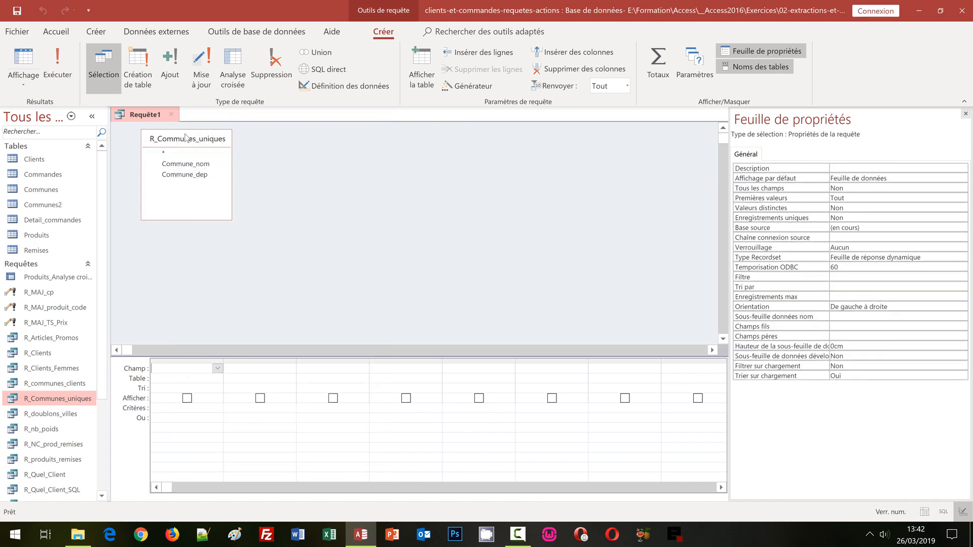
{"action": "left_click_drag", "start_coordinate": [185, 135], "coordinate": [194, 188]}
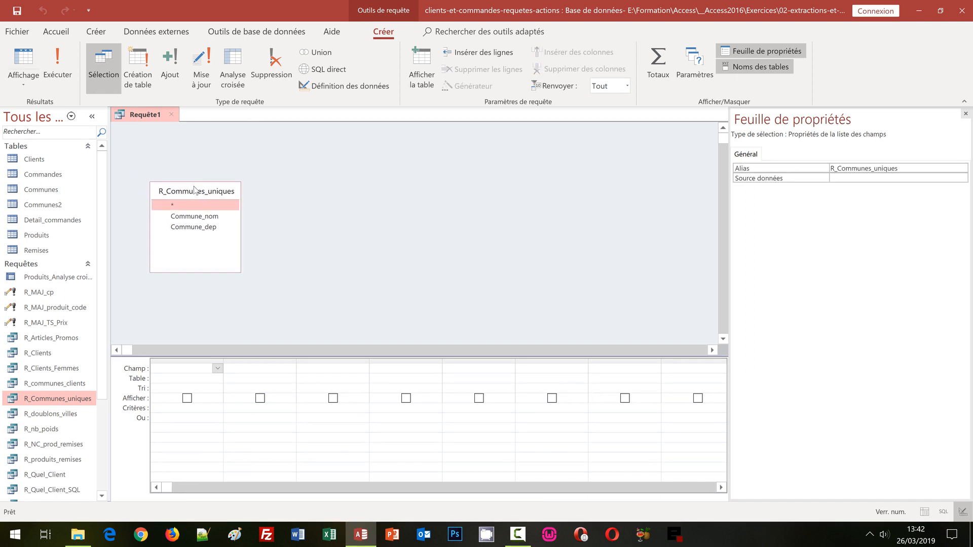
Make it an append query targeting the Communes table of the current database, with the Commune_nom and Commune_dep fields in its grid.
{"action": "left_click", "coordinate": [169, 66]}
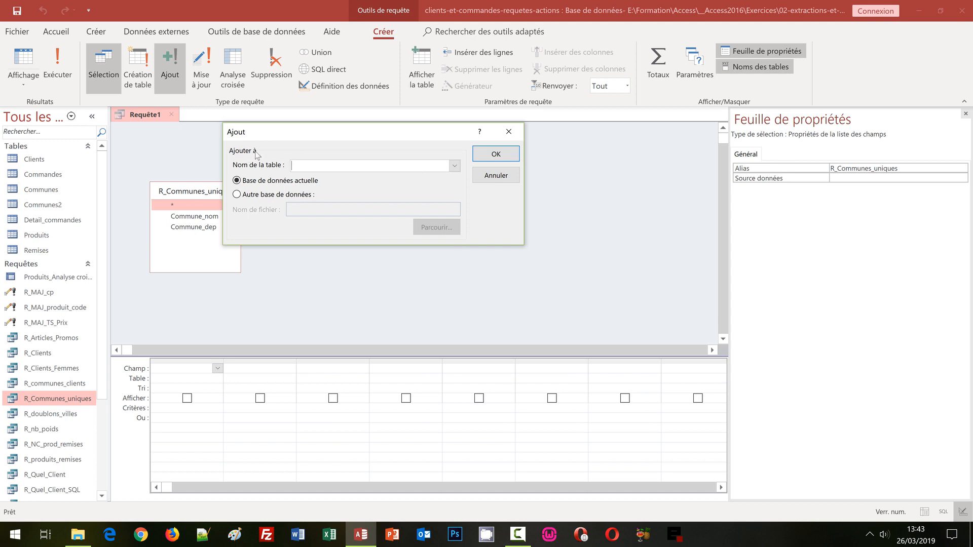
{"action": "left_click", "coordinate": [455, 166]}
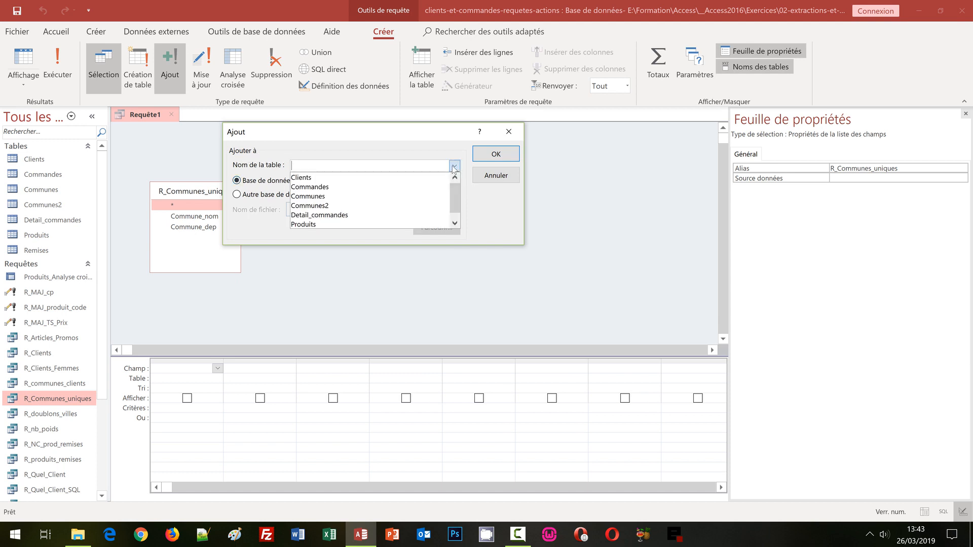
{"action": "left_click", "coordinate": [323, 196]}
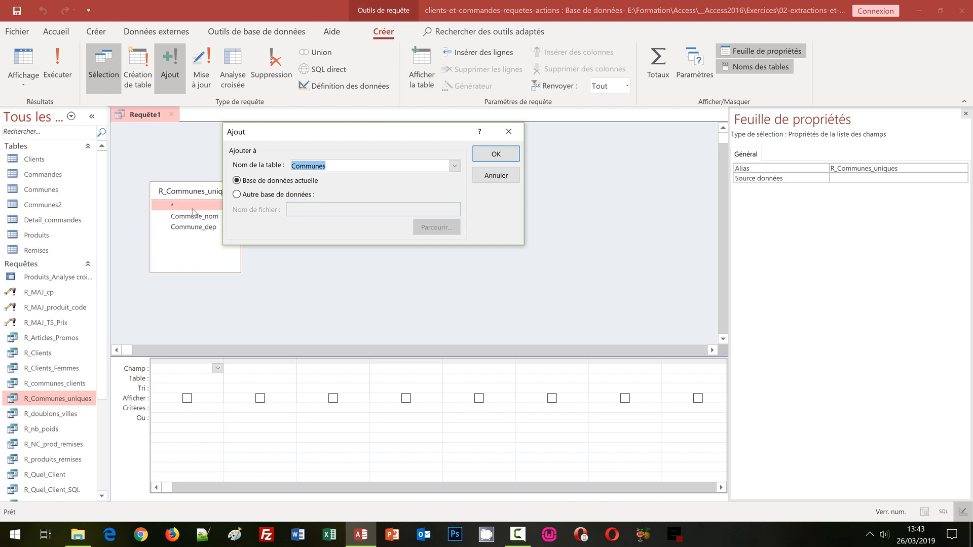
{"action": "left_click", "coordinate": [494, 158]}
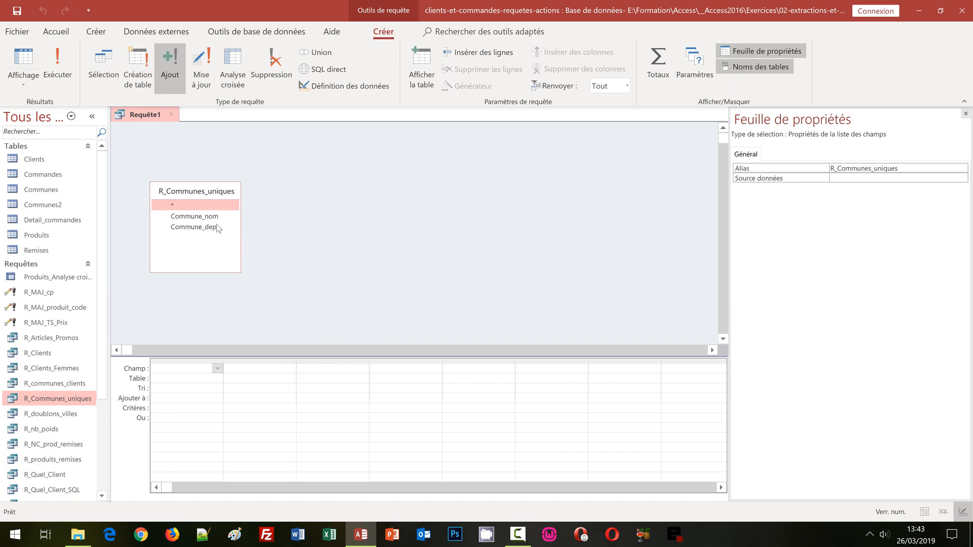
{"action": "double_click", "coordinate": [203, 217]}
{"action": "double_click", "coordinate": [203, 228]}
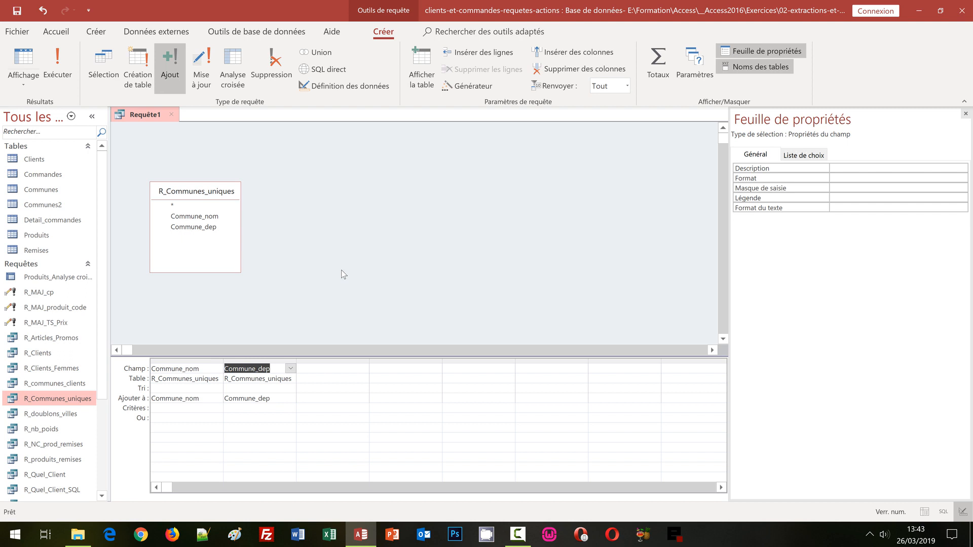
Save the append query as R_Ajout_Villes_uniques, run it and accept the addition of the rows.
{"action": "key", "text": "ctrl+s"}
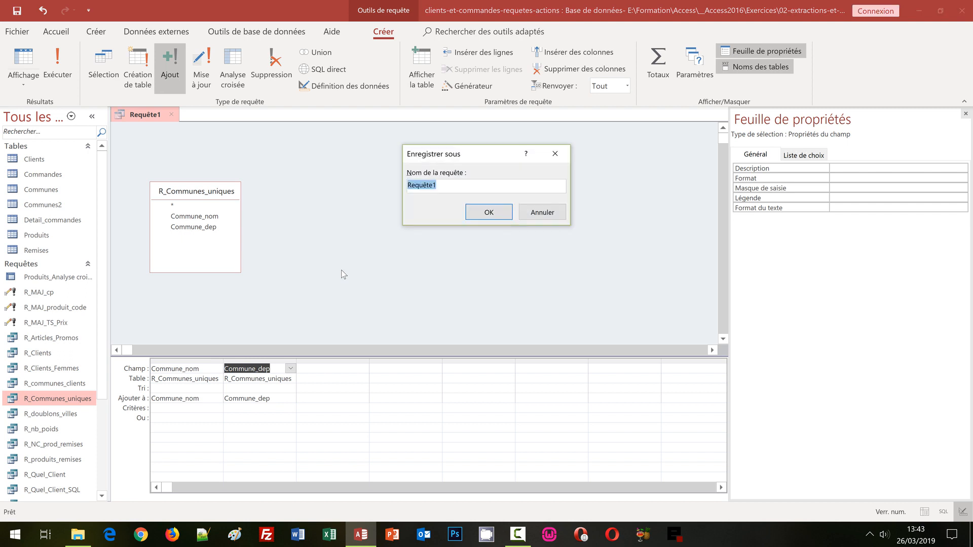
{"action": "type", "text": "R_Ajout_Villes_uniques"}
{"action": "left_click", "coordinate": [485, 213]}
{"action": "left_click", "coordinate": [57, 65]}
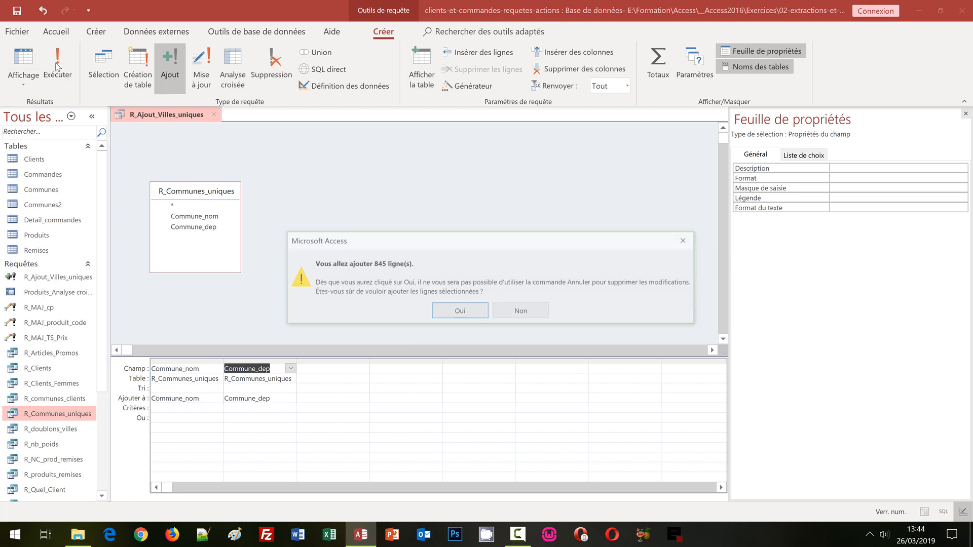
{"action": "left_click_drag", "start_coordinate": [407, 239], "coordinate": [317, 181]}
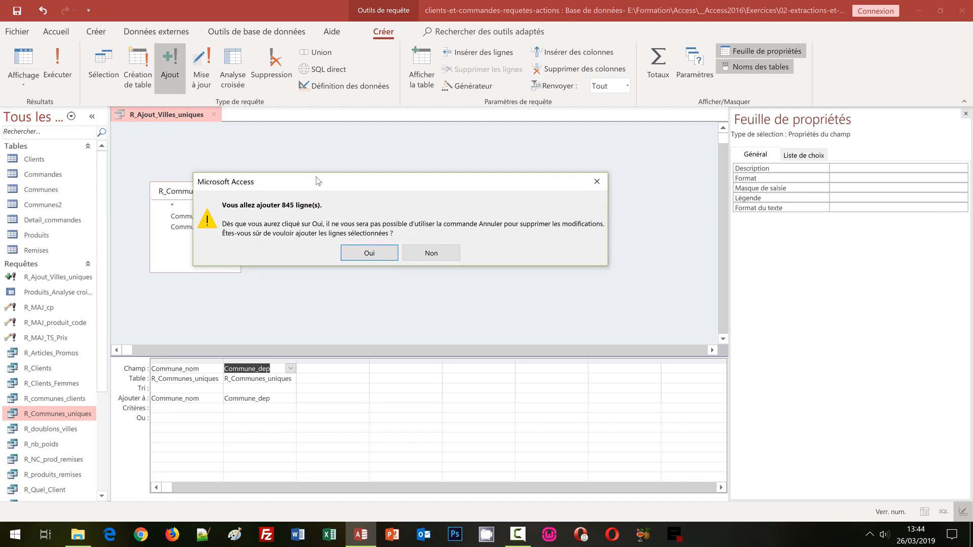
{"action": "left_click", "coordinate": [356, 258]}
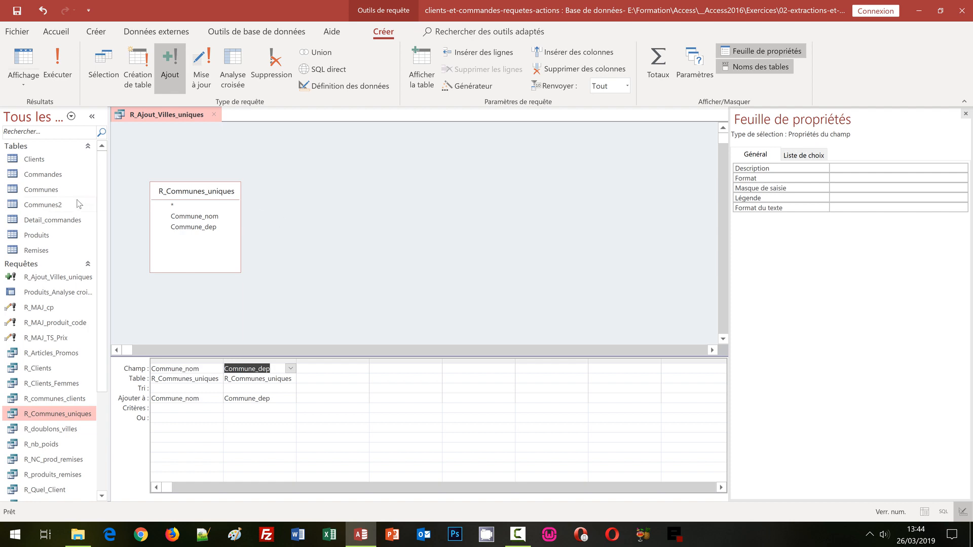
Open the Communes table and sort it by Commune_nom from A to Z.
{"action": "double_click", "coordinate": [46, 191]}
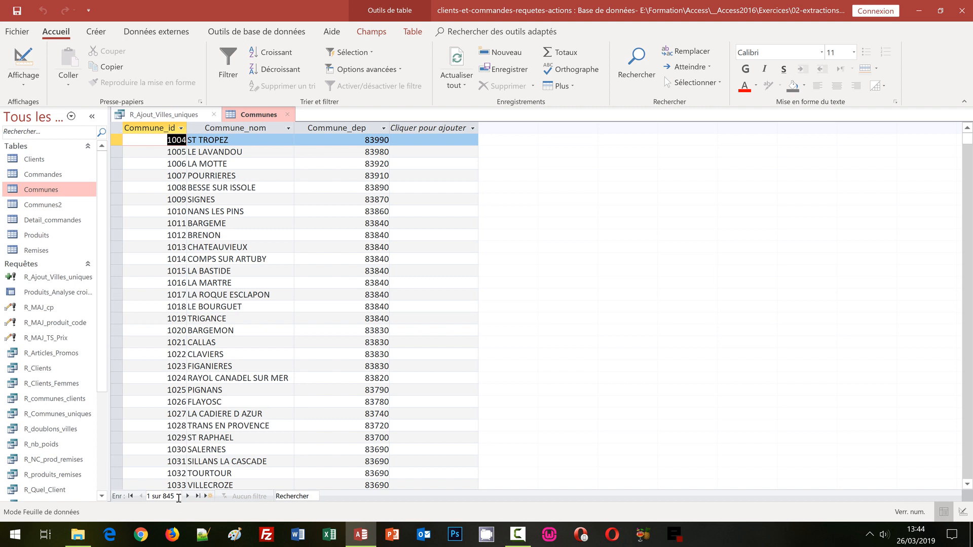
{"action": "left_click", "coordinate": [289, 129]}
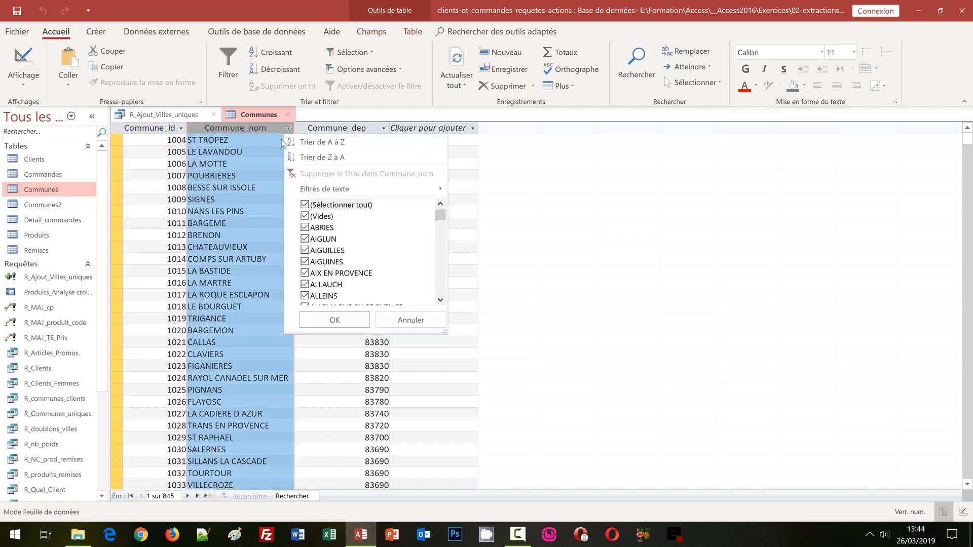
{"action": "left_click", "coordinate": [323, 144]}
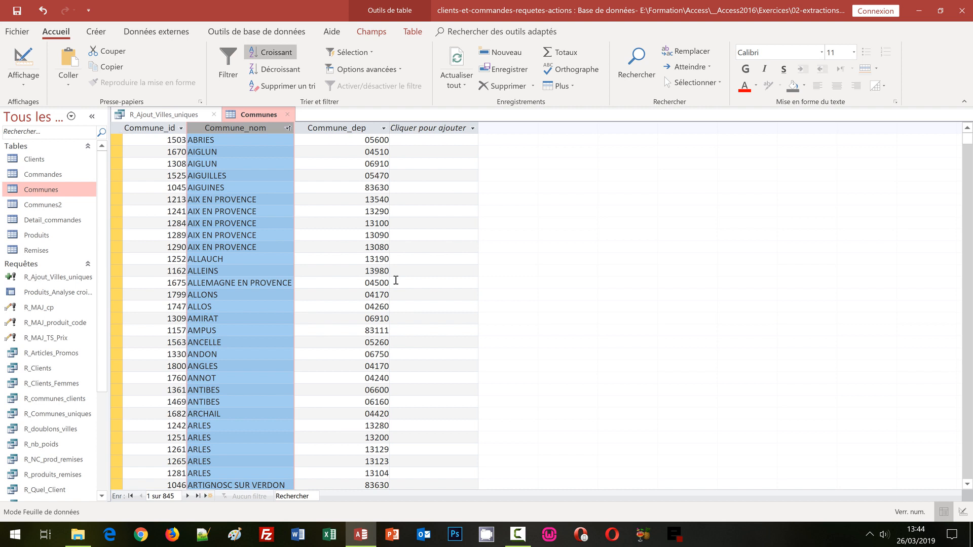
Examine the AIX EN PROVENCE records in the Communes table, comparing their commune names and postal codes for duplicates.
{"action": "left_click", "coordinate": [238, 199]}
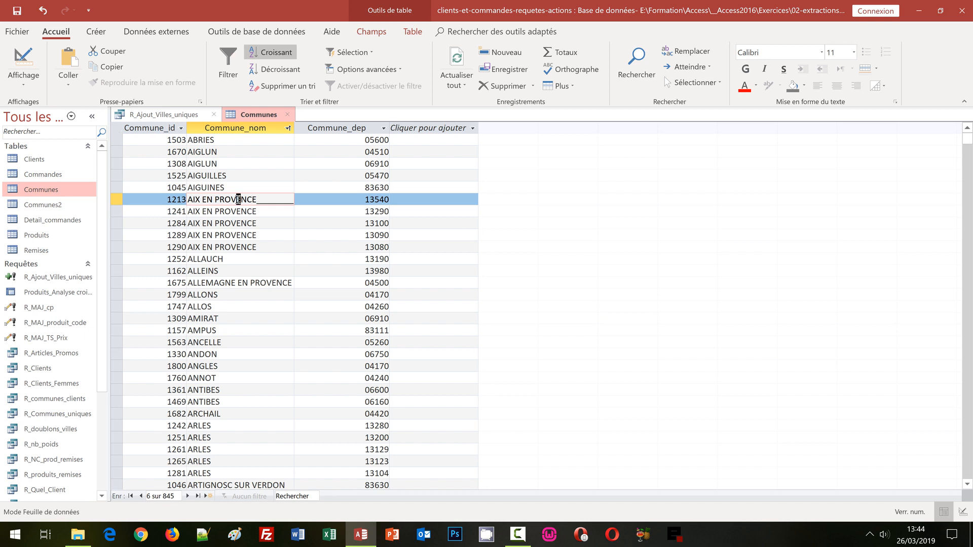
{"action": "key", "text": "Down"}
{"action": "key", "text": "Down"}
{"action": "key", "text": "Down"}
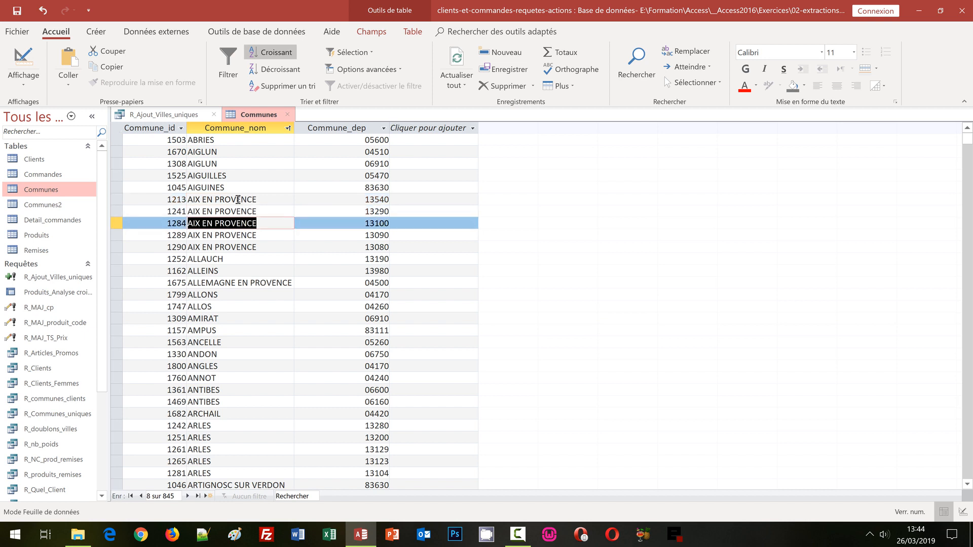
{"action": "key", "text": "shift+Down"}
{"action": "key", "text": "Down"}
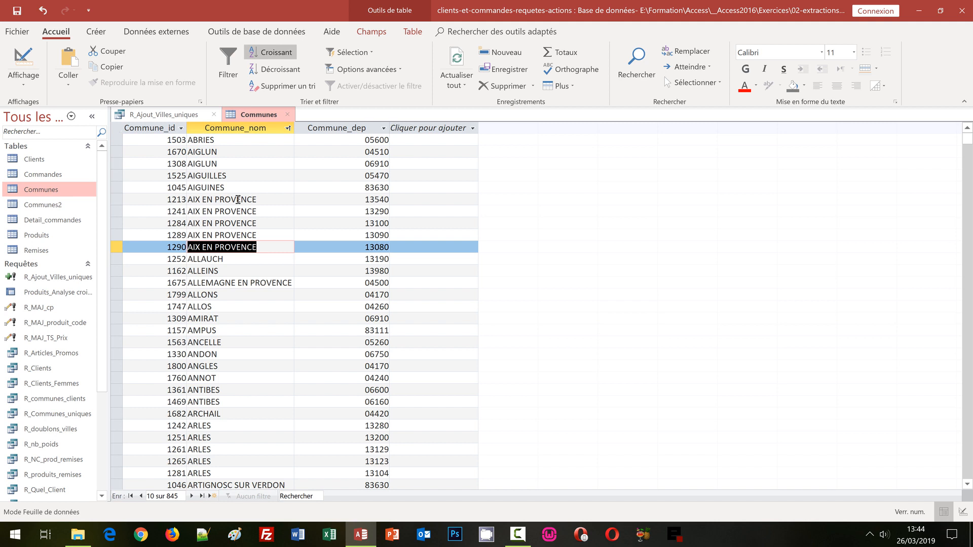
{"action": "key", "text": "Tab"}
{"action": "key", "text": "shift+Up"}
{"action": "key", "text": "Up"}
{"action": "key", "text": "Up"}
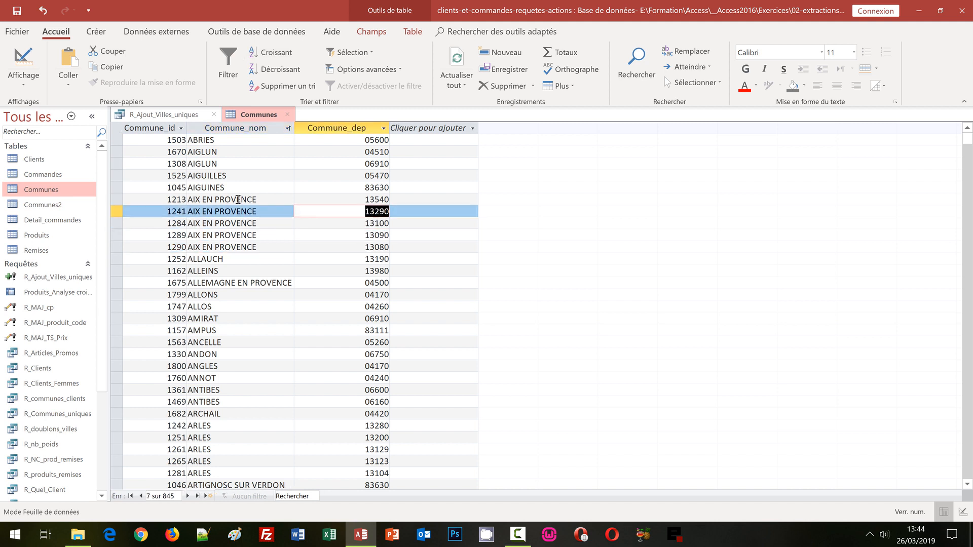
{"action": "key", "text": "Up"}
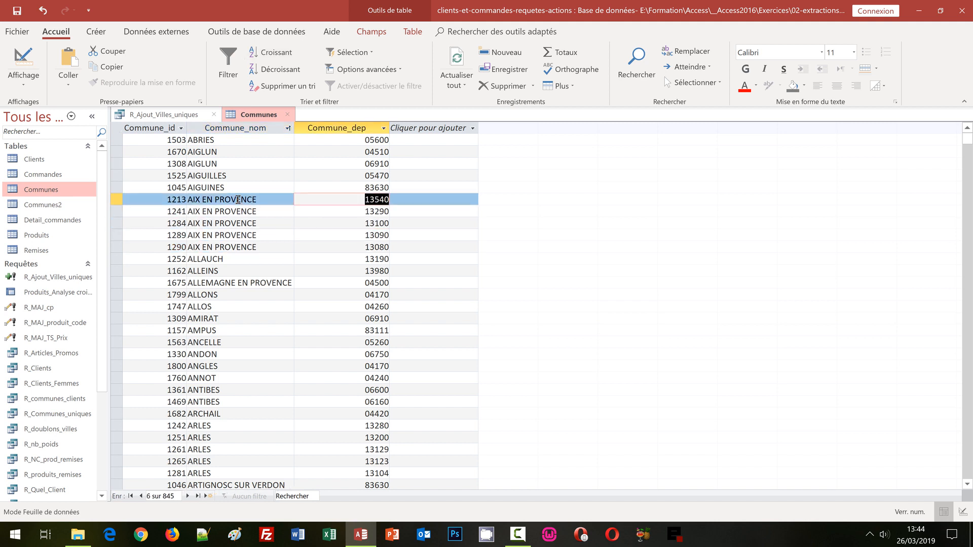
{"action": "left_click", "coordinate": [209, 258]}
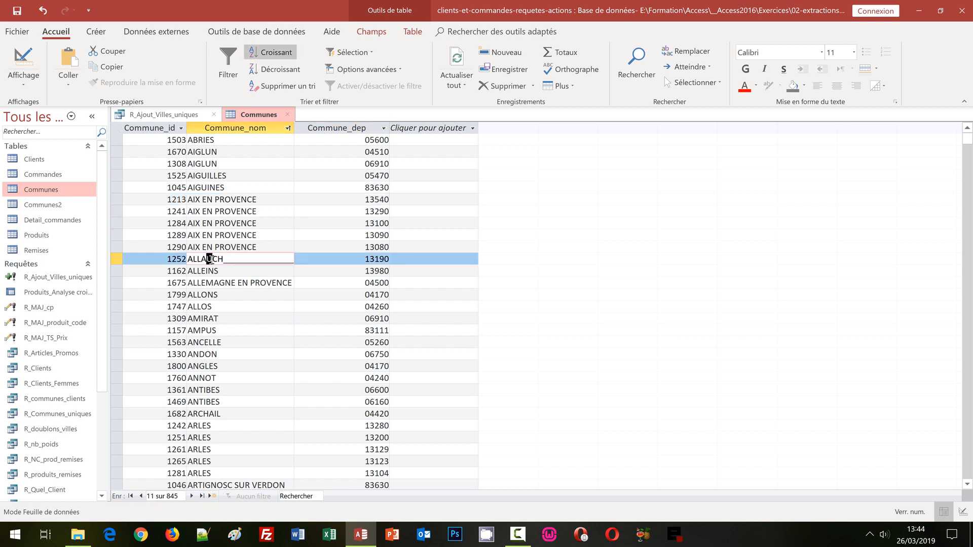